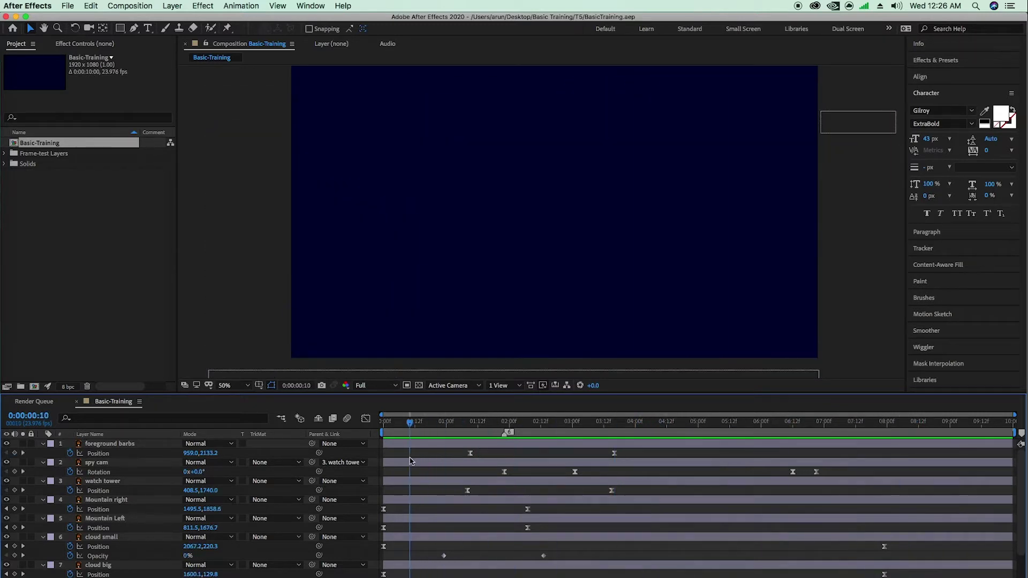
Import Badge.ai from the Desktop's Basic Training/T4 folder as Composition - Retain Layer Sizes.
drag(405, 426, 271, 456)
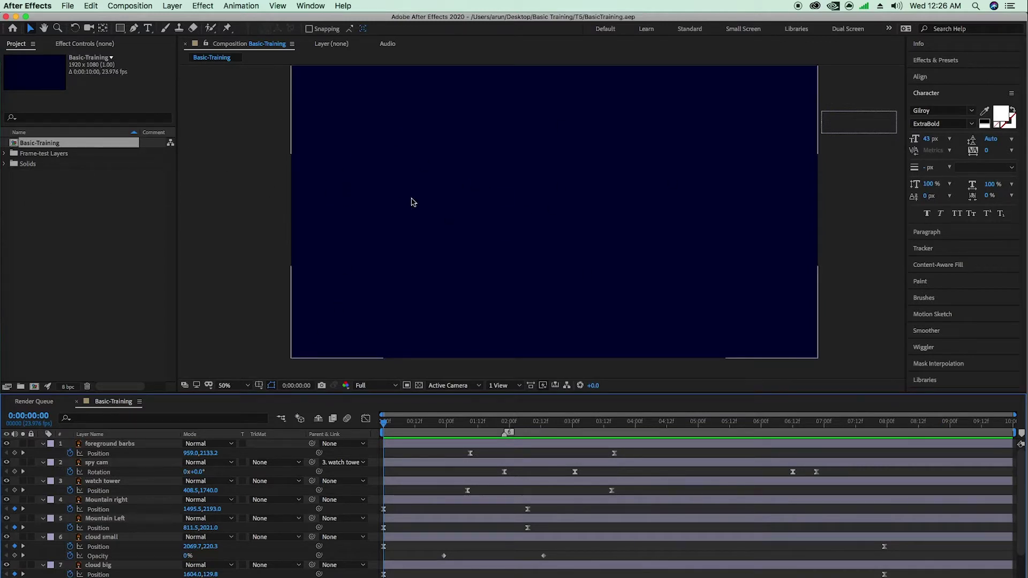
click(68, 239)
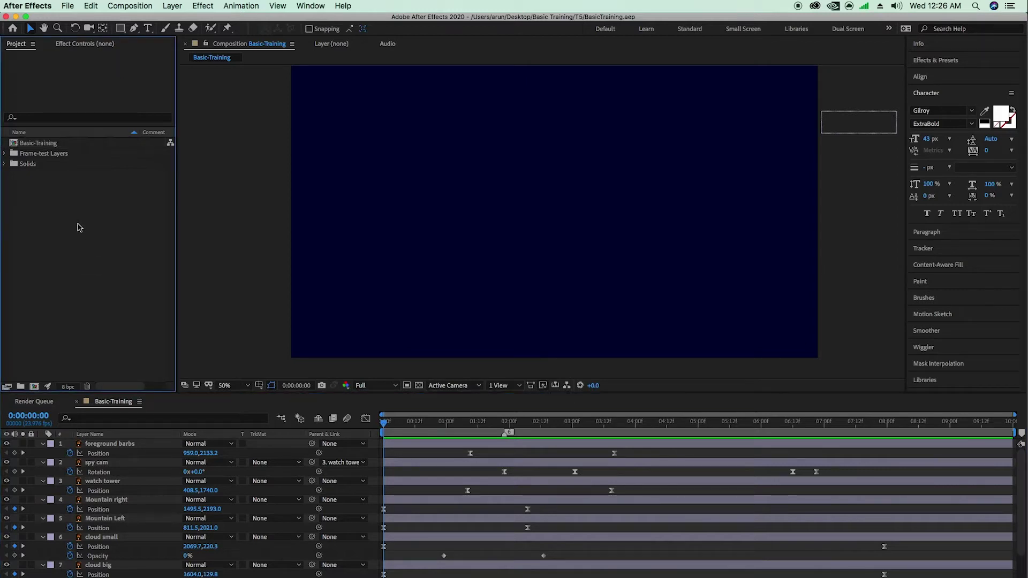
double_click(79, 227)
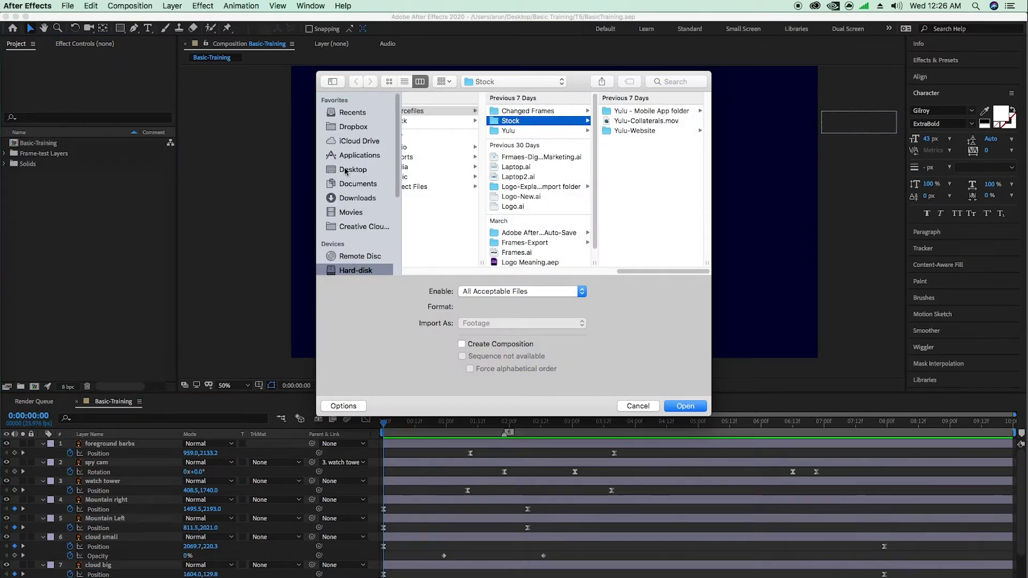
click(348, 170)
scroll(478, 169, down, 5)
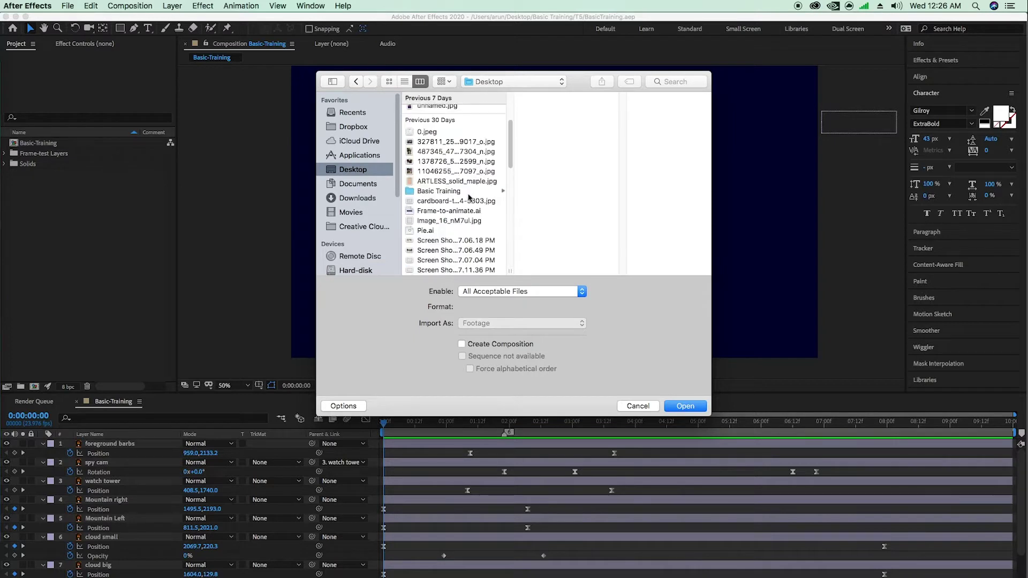
click(471, 191)
click(547, 156)
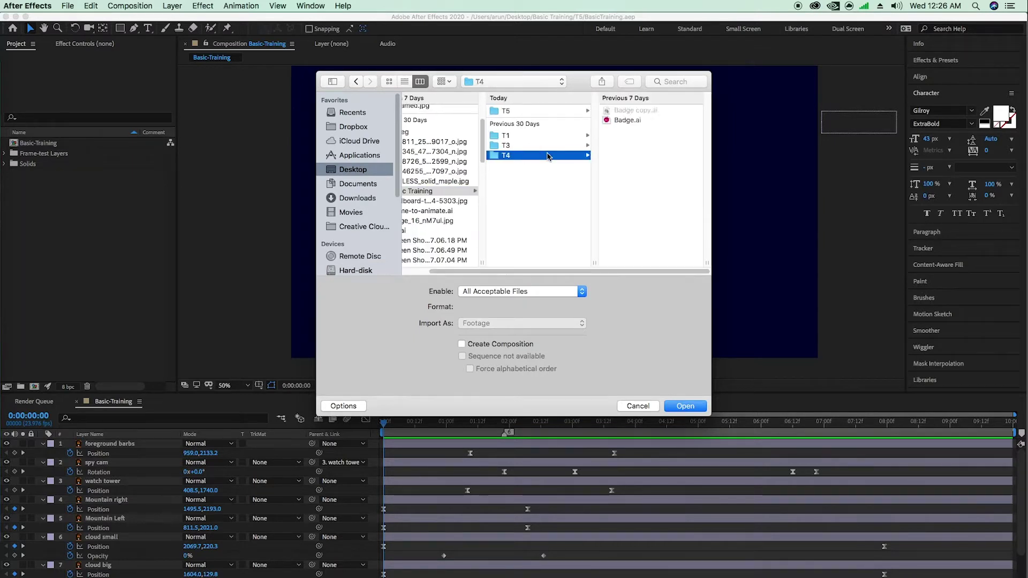
click(633, 115)
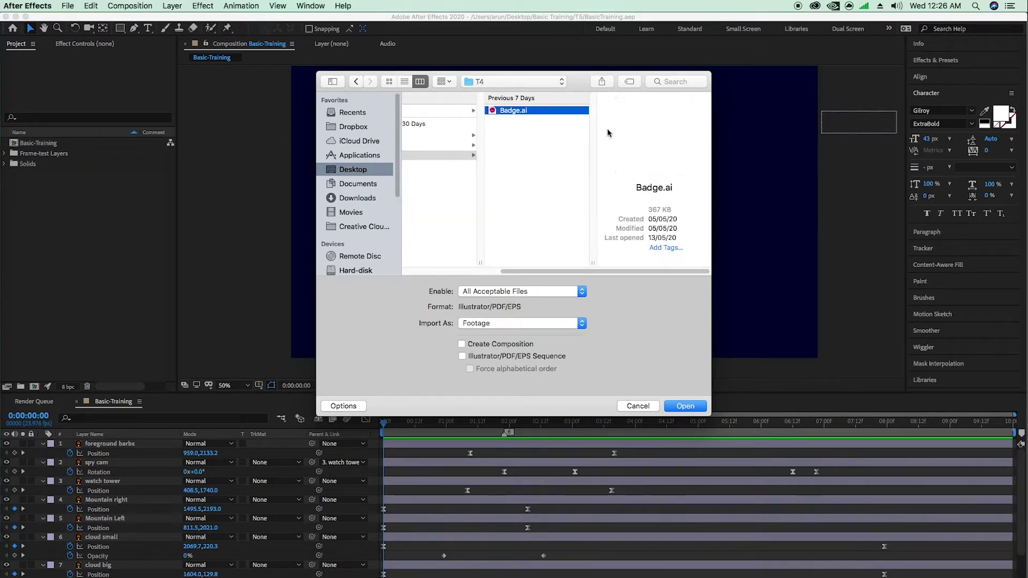
click(511, 325)
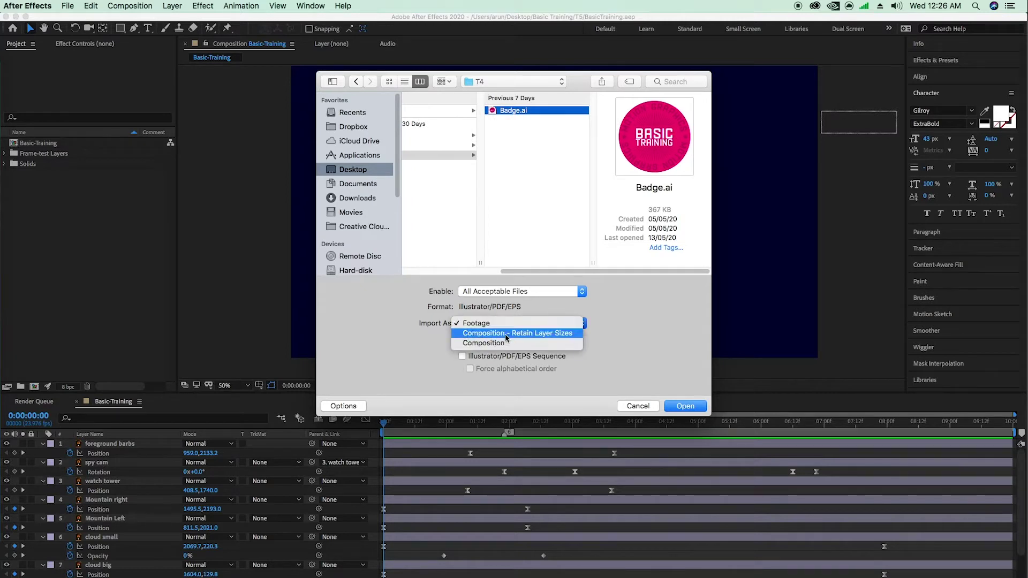
click(533, 333)
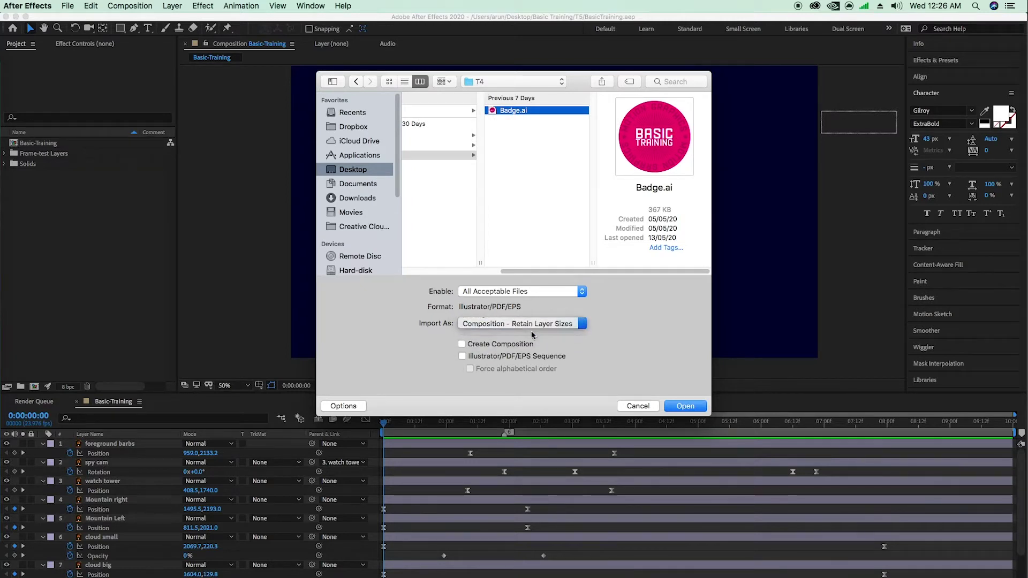
click(684, 406)
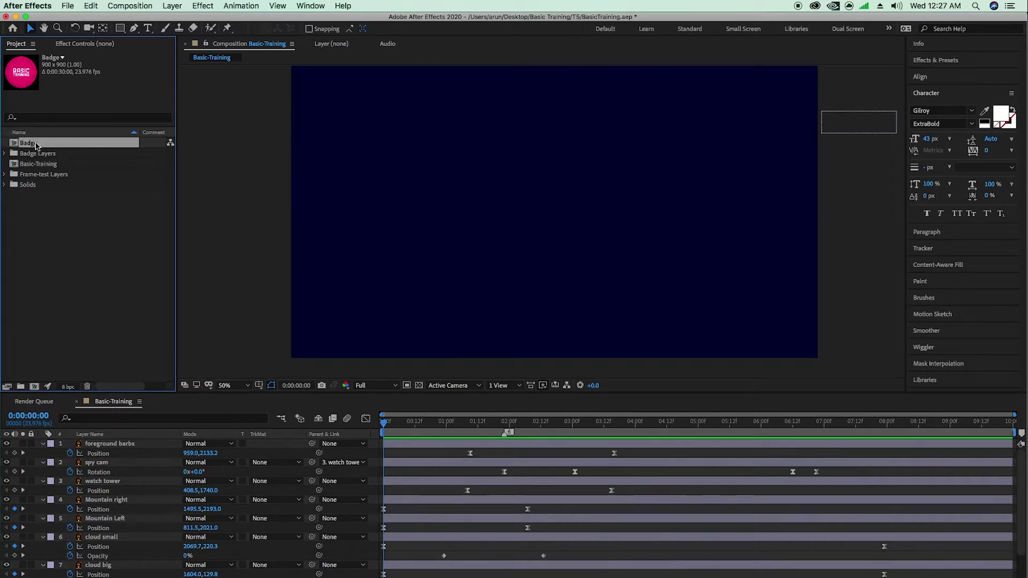
Open the imported Badge composition and view it at 100% magnification.
double_click(36, 146)
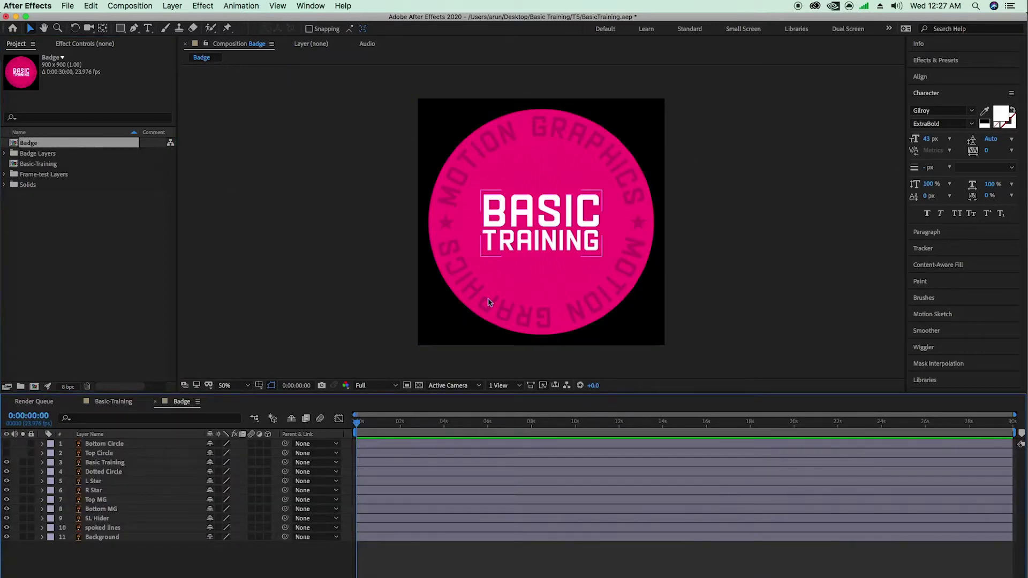
drag(377, 421, 249, 444)
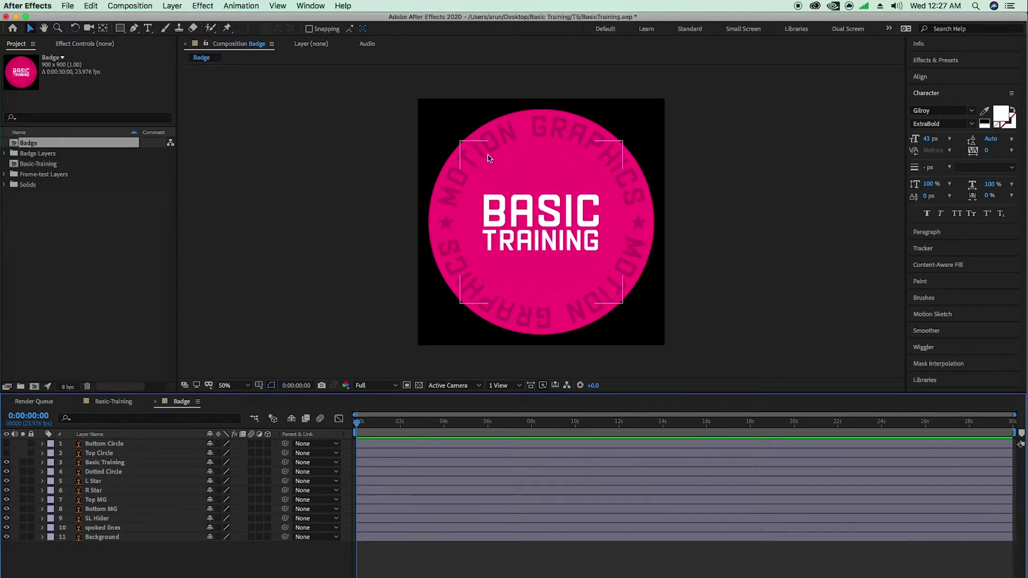
key(slash)
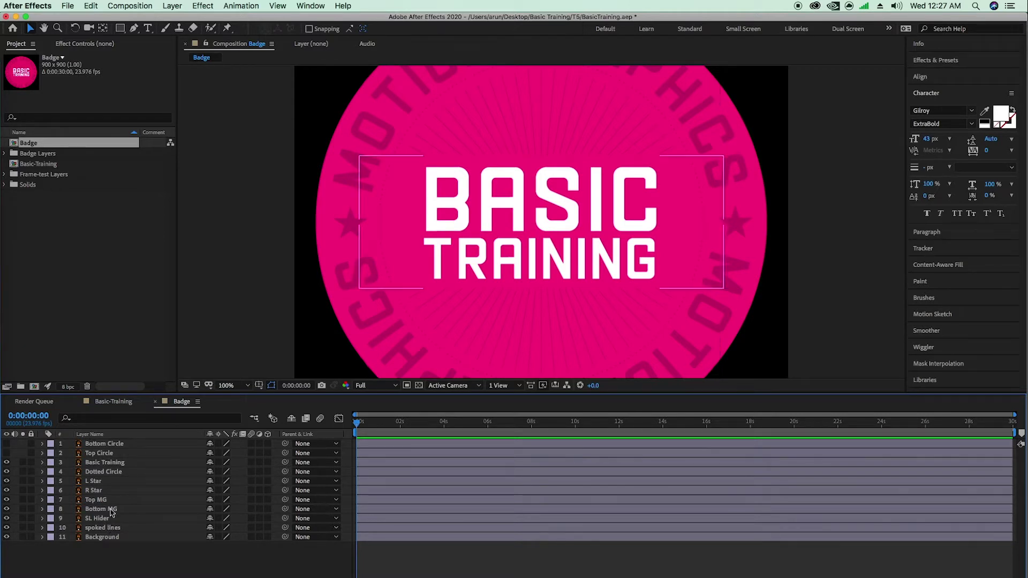
Search the effects for "radia" and apply the Radial Wipe transition effect to the Dotted Circle layer.
click(114, 473)
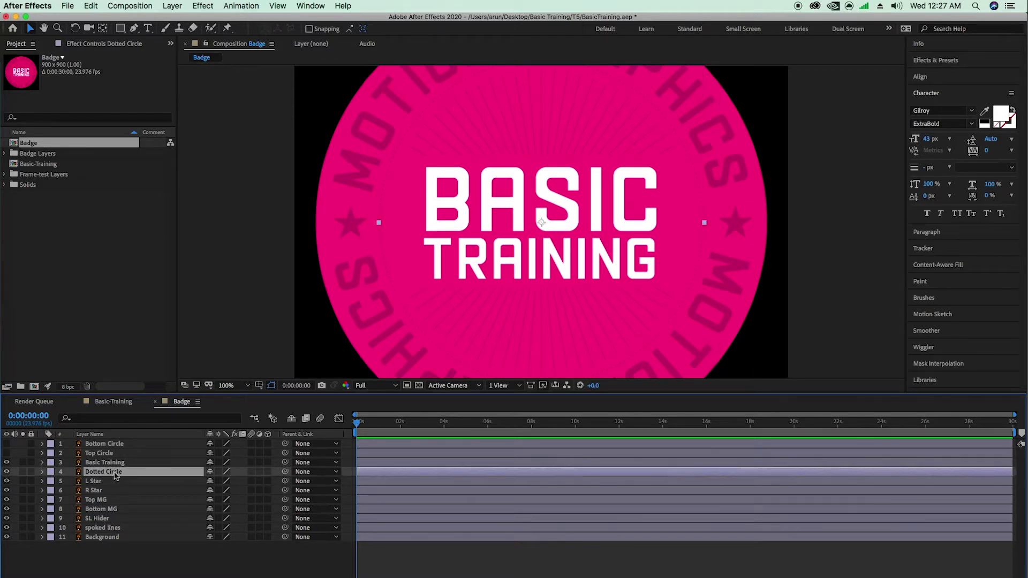
click(932, 61)
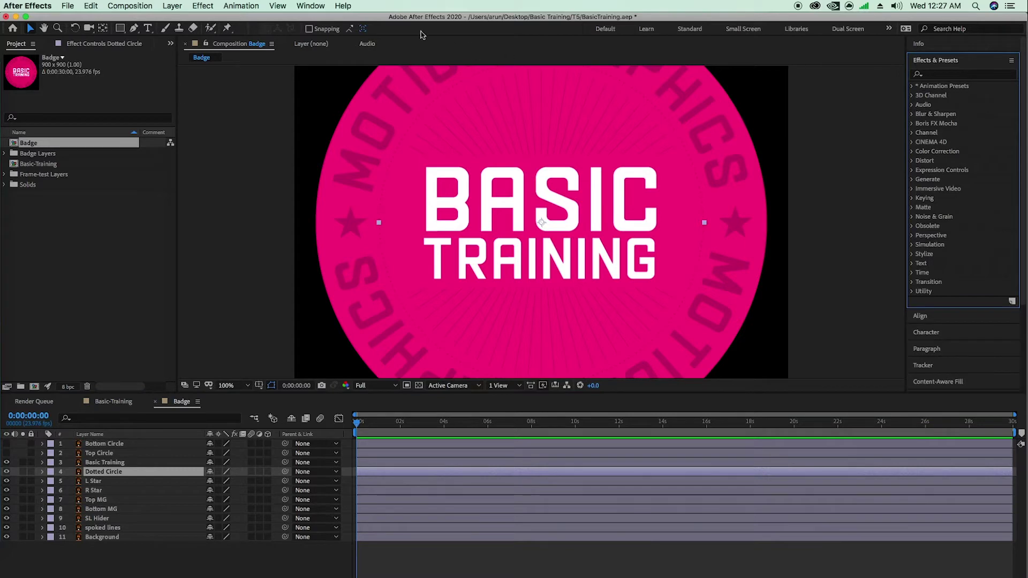
click(311, 5)
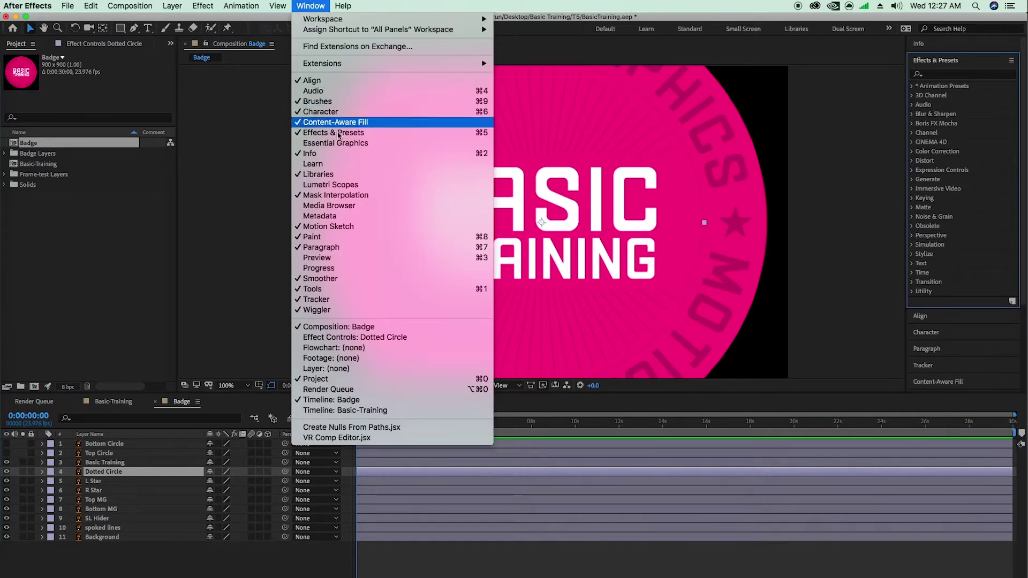
click(408, 135)
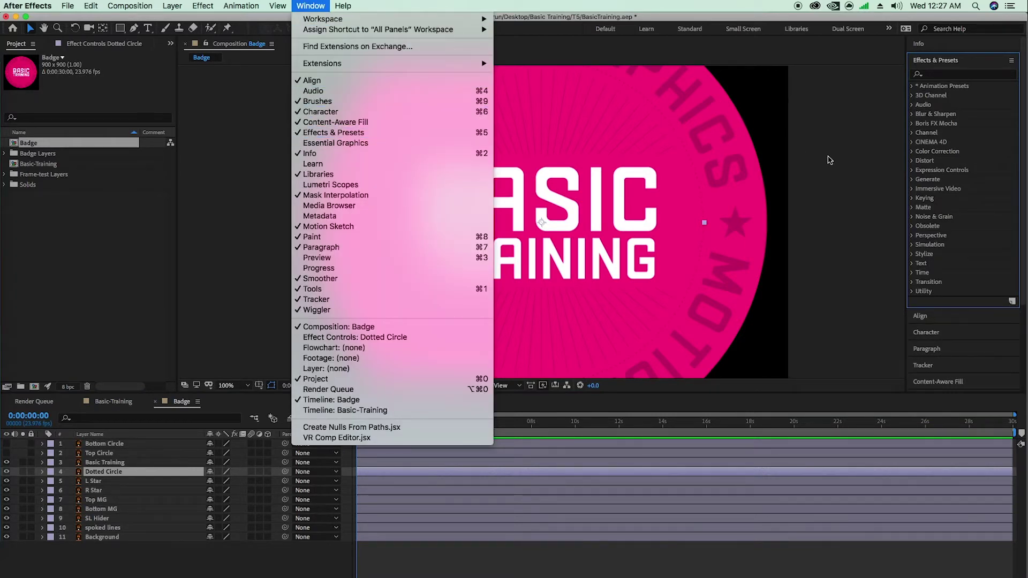
text(radia)
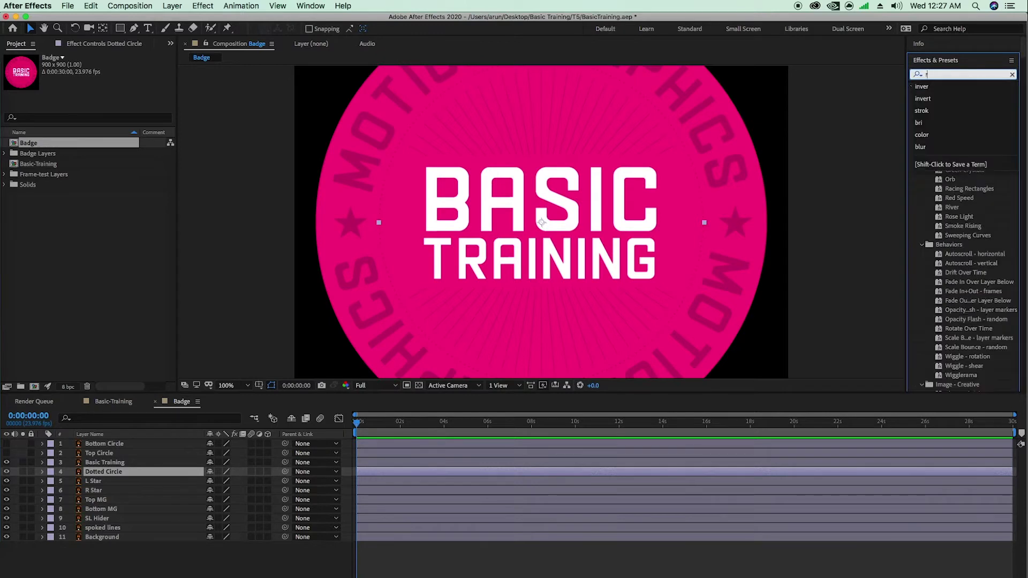
scroll(953, 134, down, 2)
drag(951, 176, 116, 473)
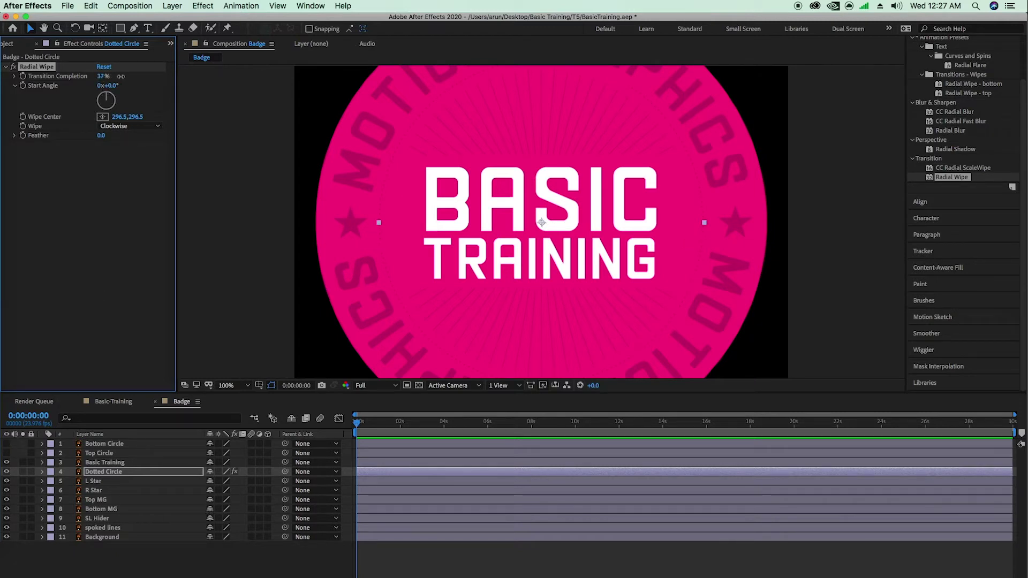
Try out different Transition Completion, Start Angle and Wipe direction settings of the Dotted Circle layer's Radial Wipe.
drag(128, 77, 167, 81)
drag(183, 87, 208, 89)
click(126, 127)
key(Return)
click(128, 128)
click(123, 142)
click(365, 426)
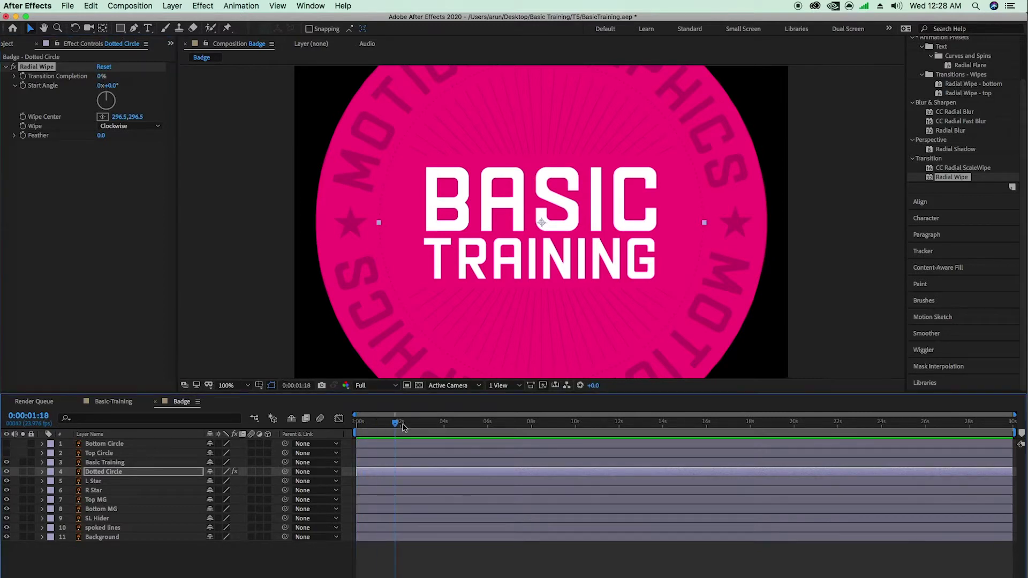
Set the Dotted Circle's Radial Wipe Transition Completion to 100% and keyframe it at 0:00:00:00.
drag(101, 78, 242, 80)
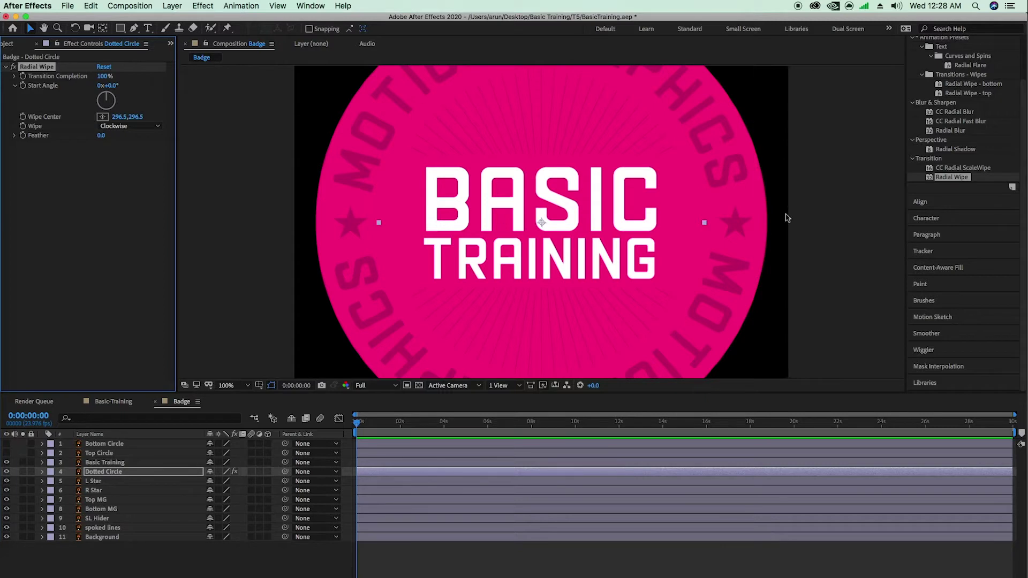
key(h)
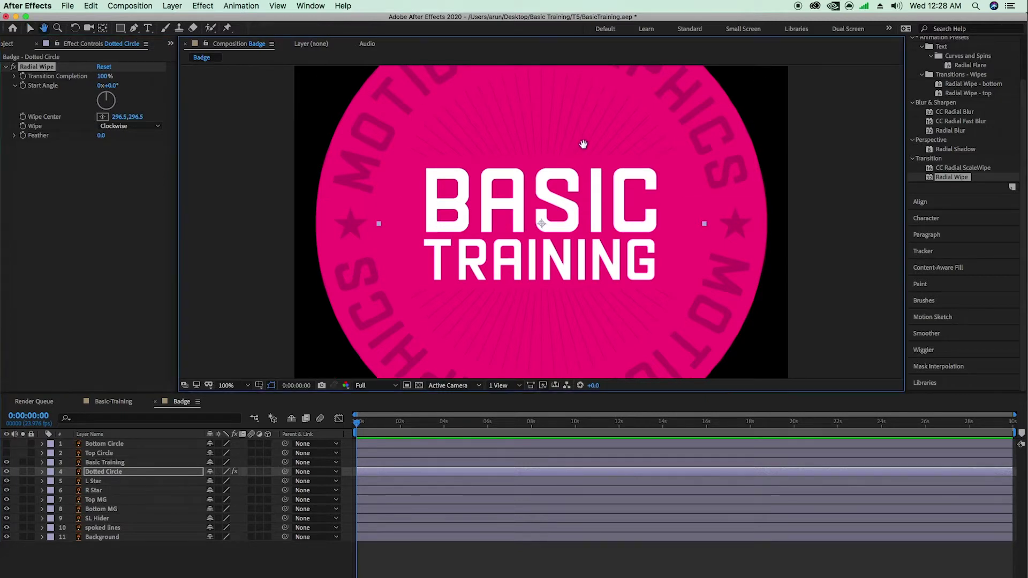
drag(578, 146, 579, 208)
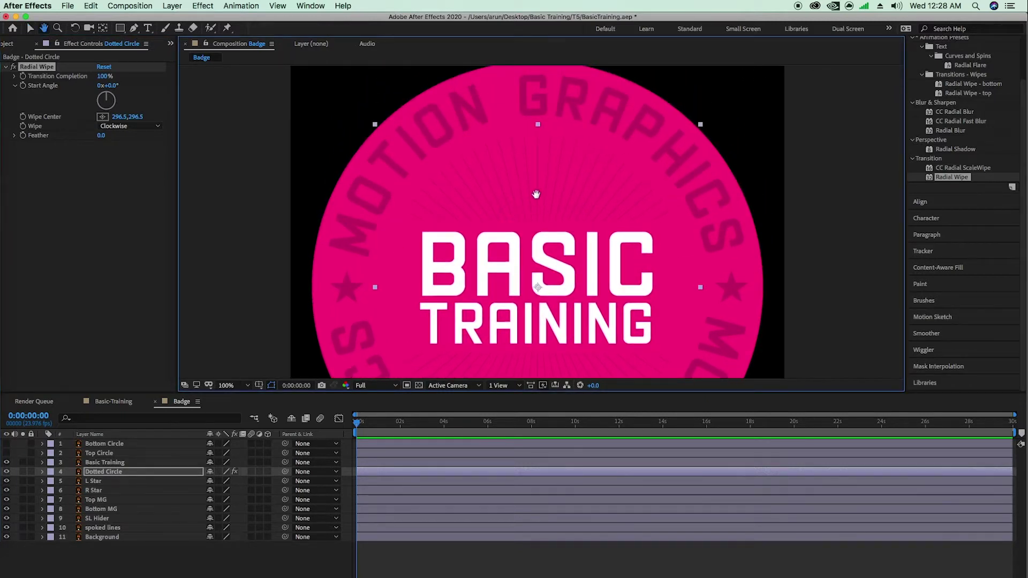
drag(554, 203, 546, 178)
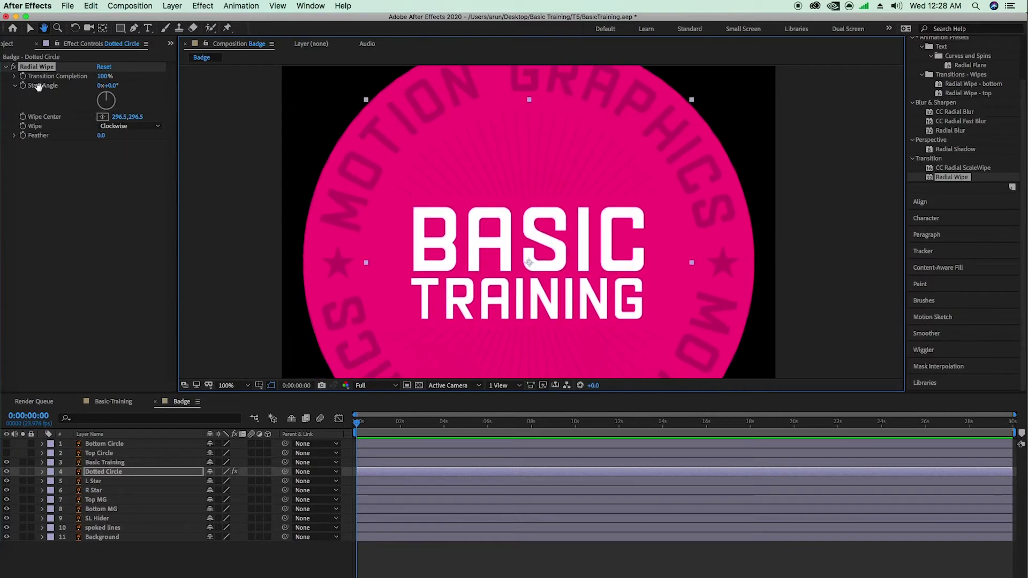
key(v)
click(310, 4)
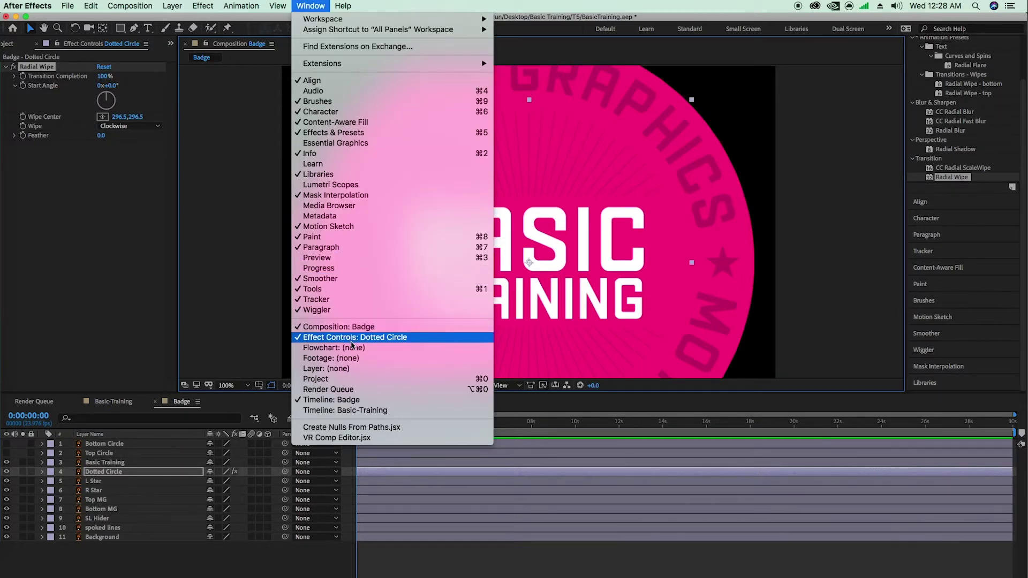
click(105, 234)
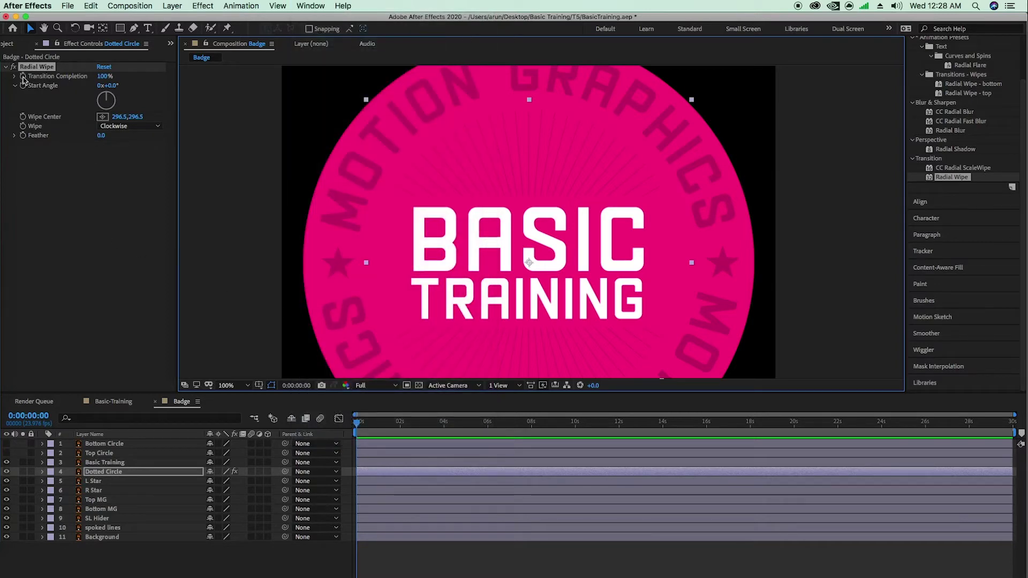
click(23, 77)
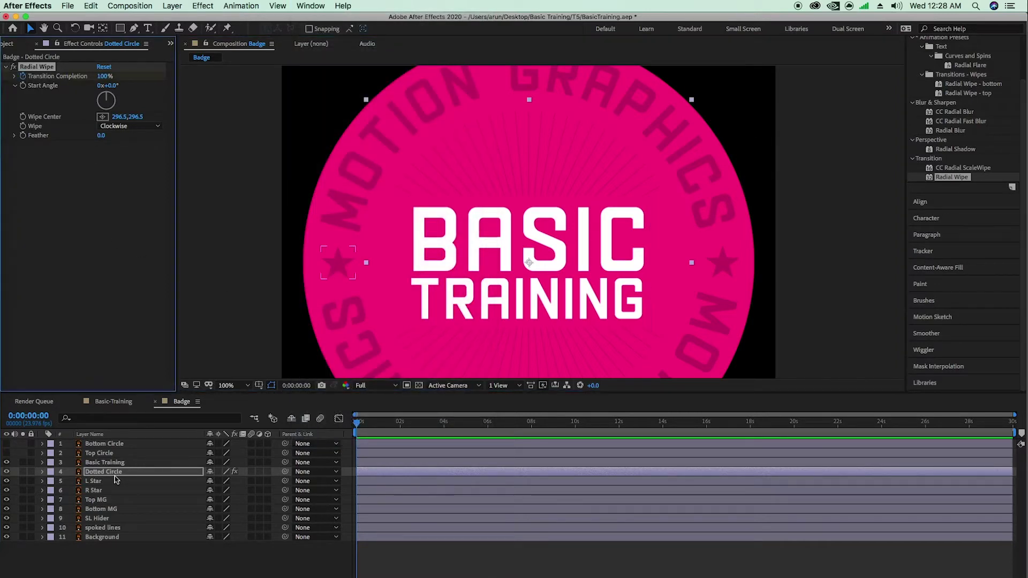
Keyframe the Dotted Circle's Transition Completion at 0% at 0:00:01:00 and preview the wipe from the start.
key(u)
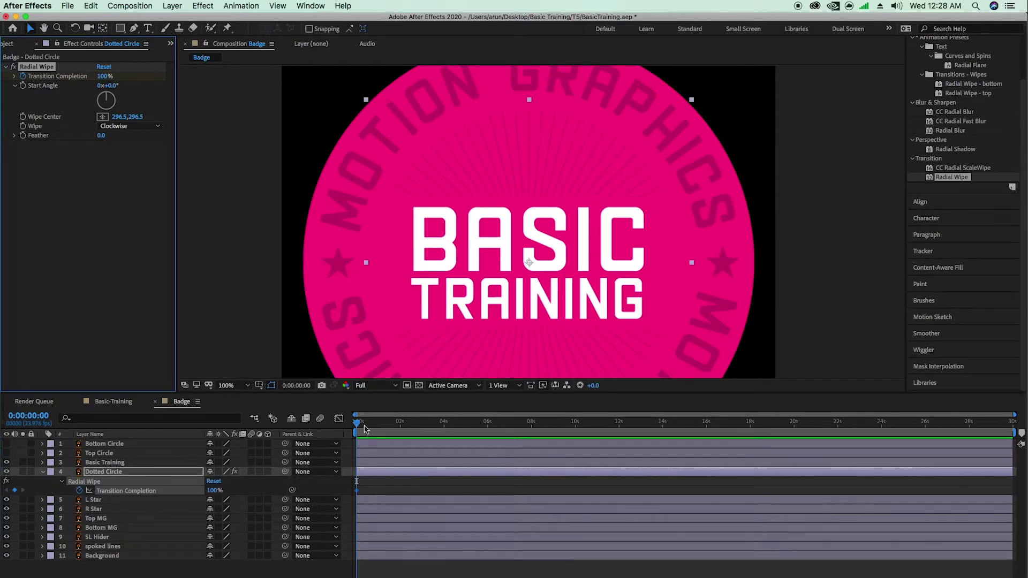
drag(371, 577, 380, 577)
drag(390, 424, 406, 428)
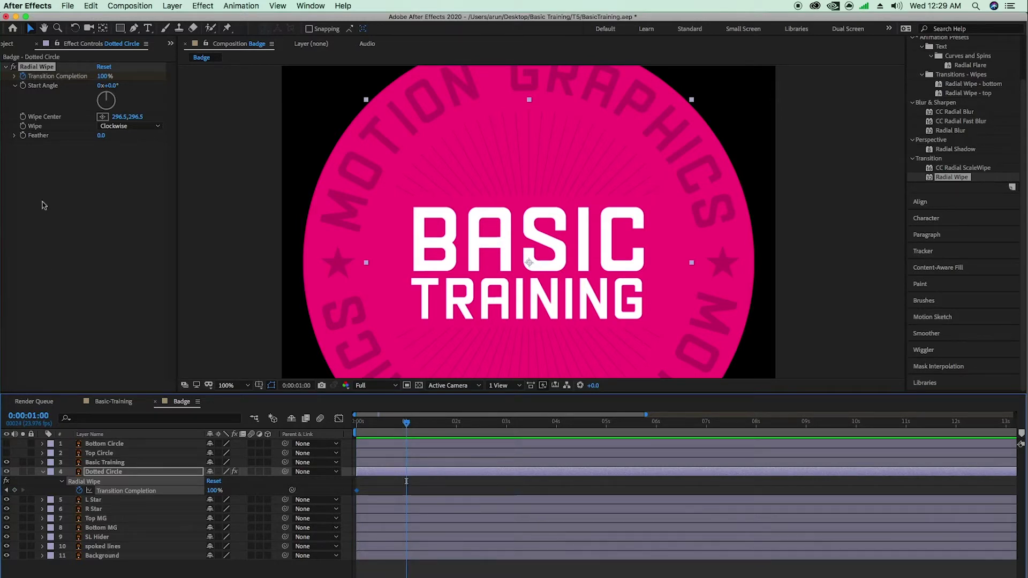
click(15, 490)
drag(104, 76, 27, 84)
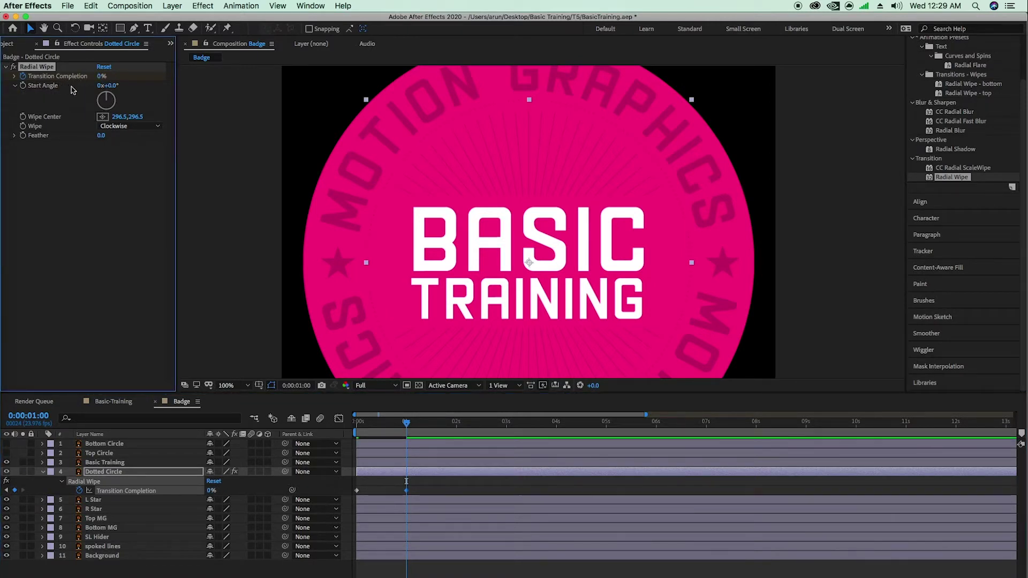
drag(407, 422, 304, 441)
key(space)
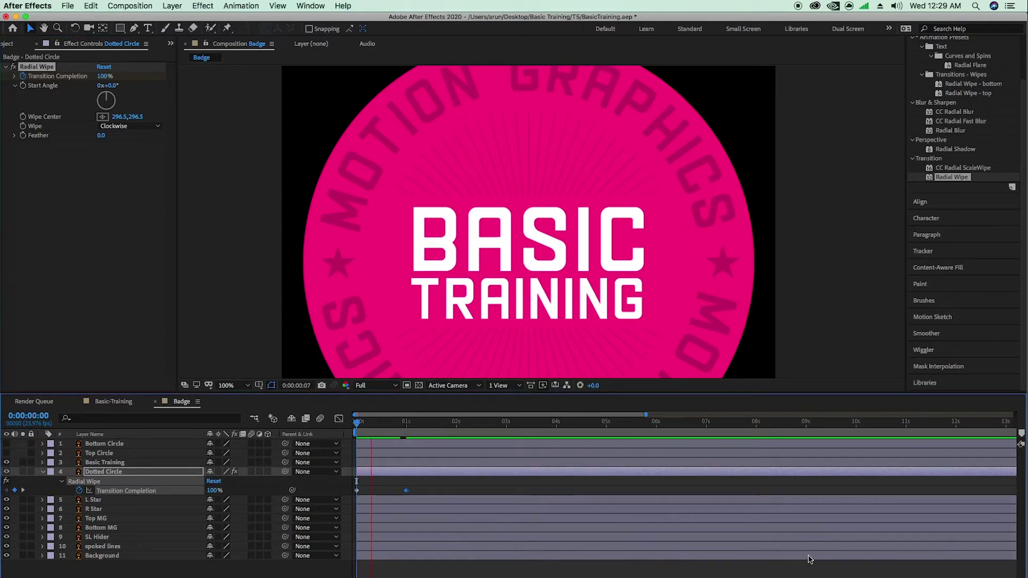
key(space)
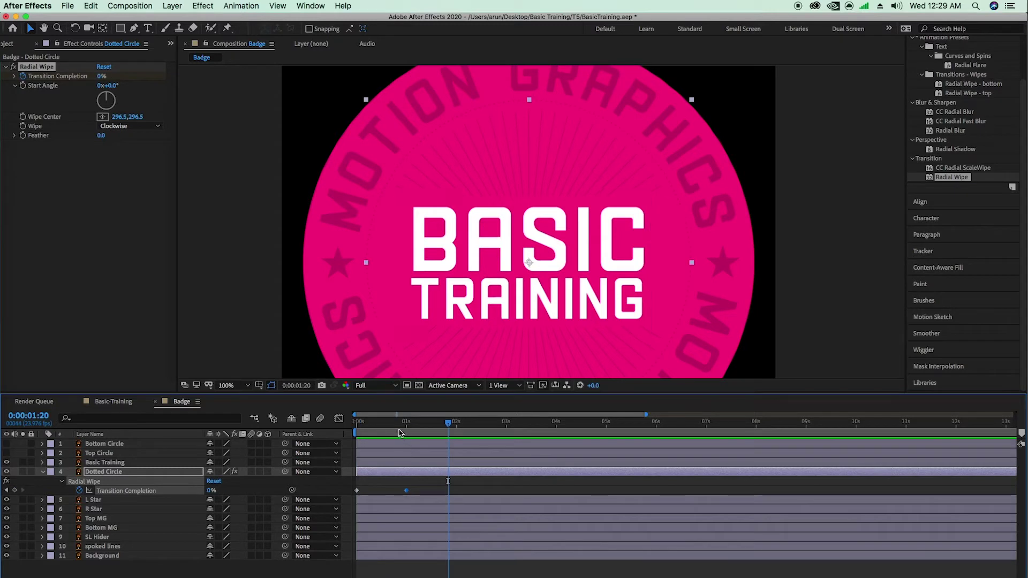
key(space)
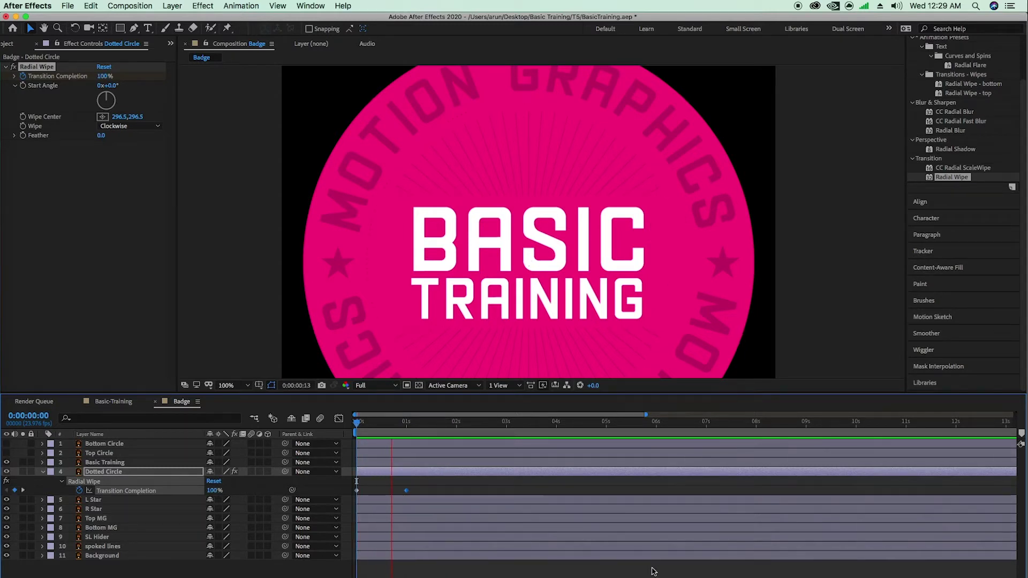
key(space)
Move the Top MG layer up the stack to sit between Basic Training and Dotted Circle.
scroll(442, 235, down, 2)
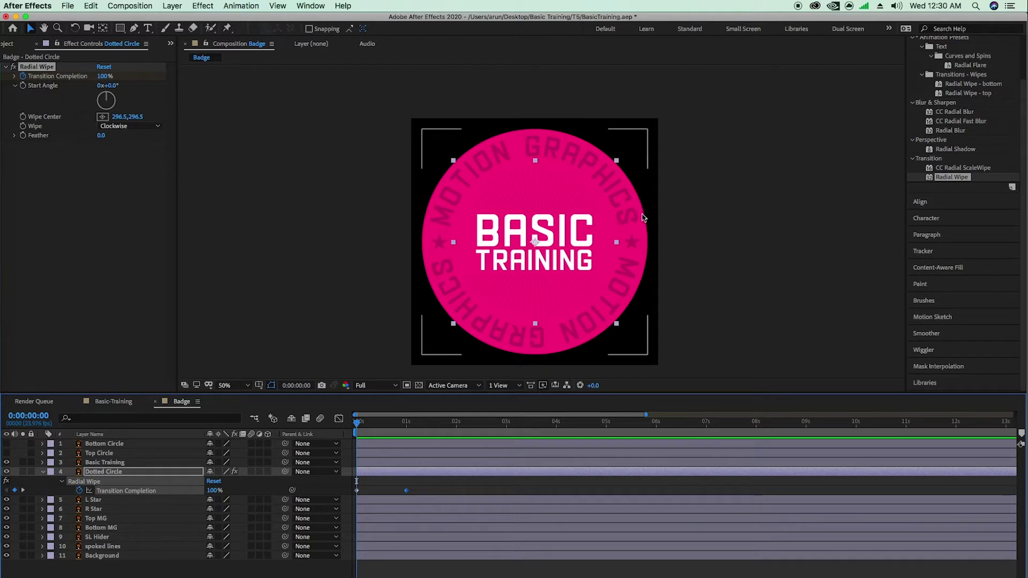
click(97, 518)
drag(122, 522, 118, 471)
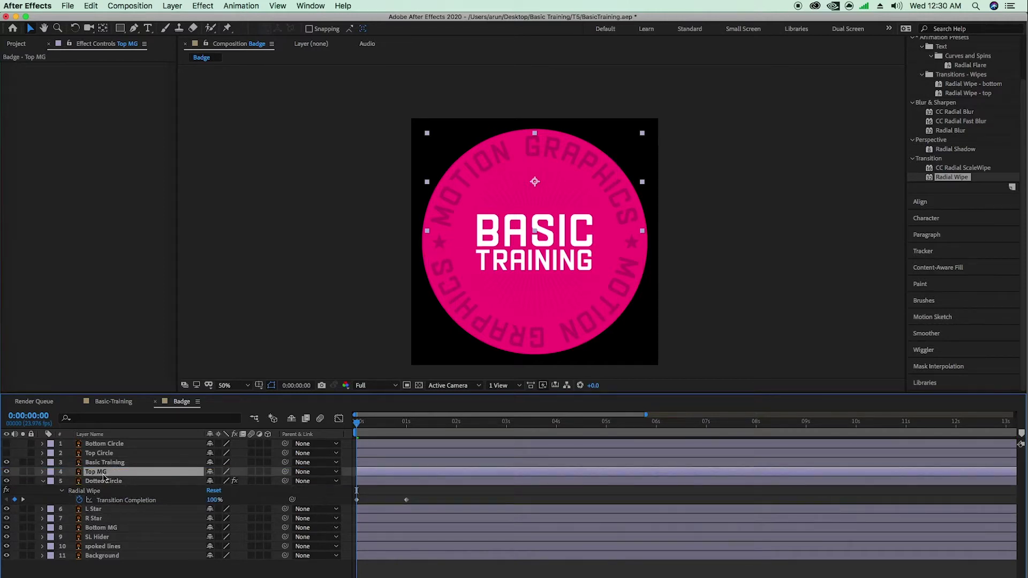
Move the Top Circle layer below Basic Training so it sits directly above Top MG.
click(82, 454)
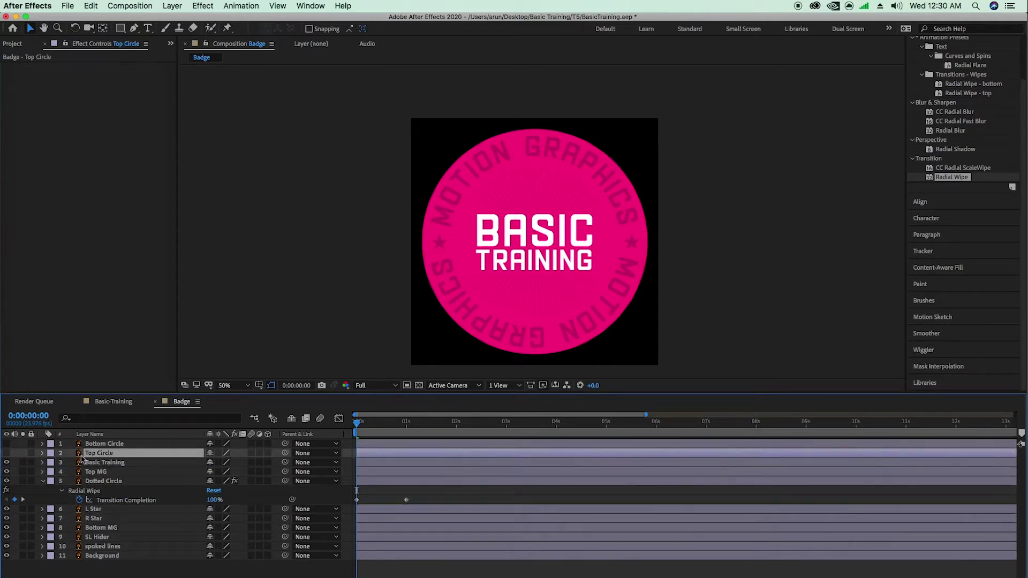
drag(117, 456, 113, 465)
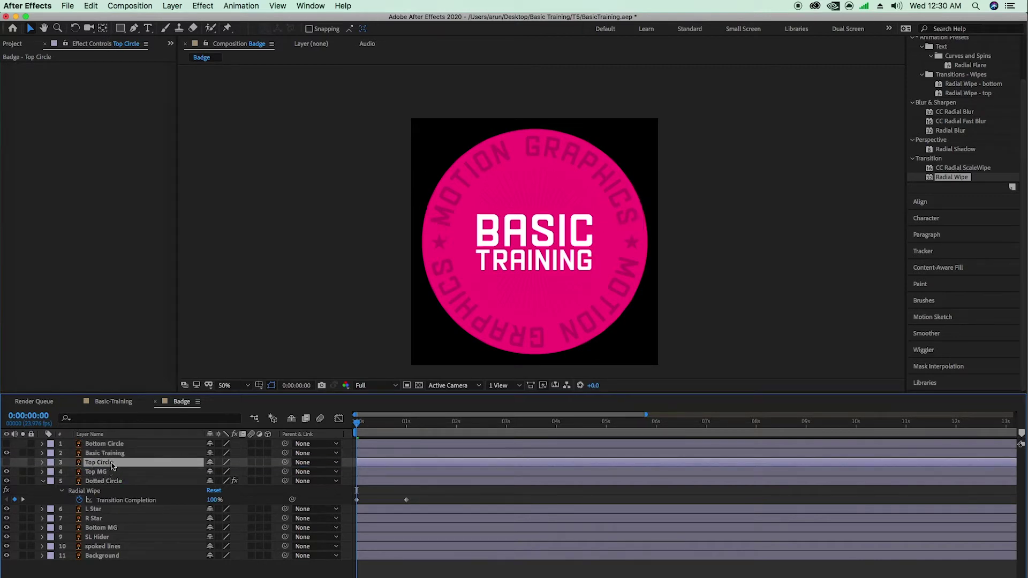
click(108, 472)
click(113, 464)
click(112, 473)
click(113, 464)
click(112, 472)
click(113, 464)
click(109, 473)
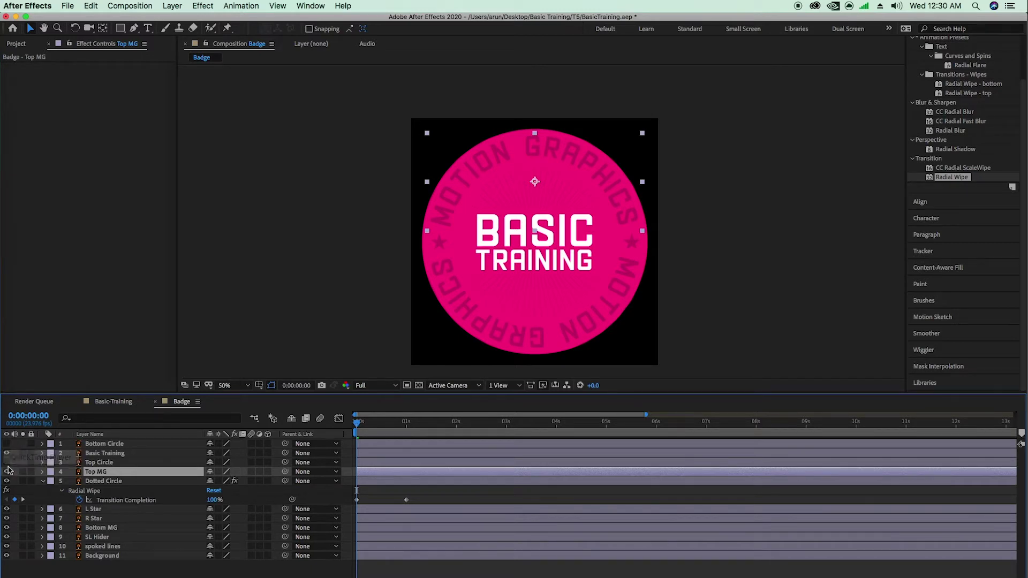
Show and hide the Top Circle and Bottom Circle layers to examine which part of the badge each covers.
click(6, 462)
click(7, 444)
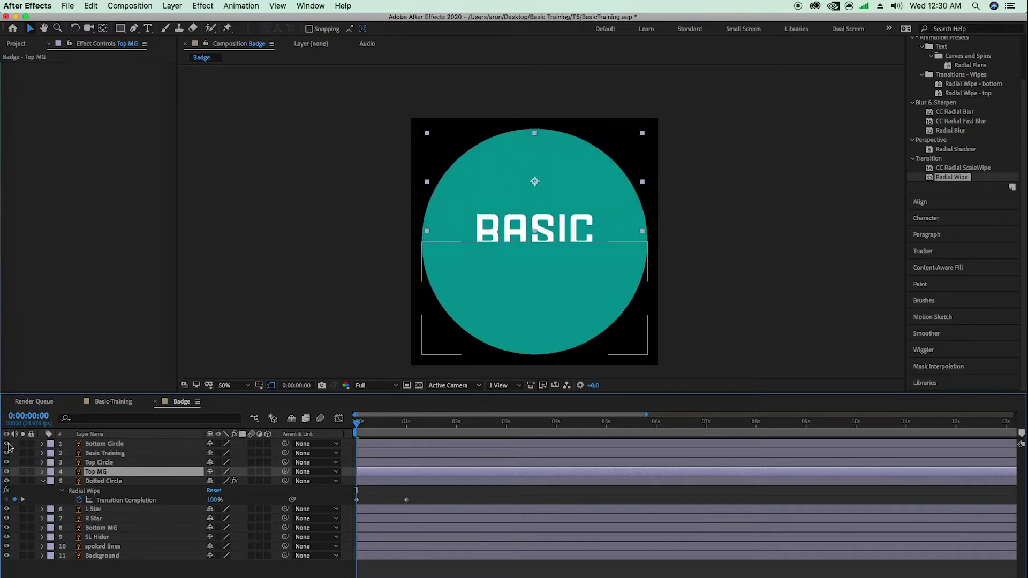
click(7, 444)
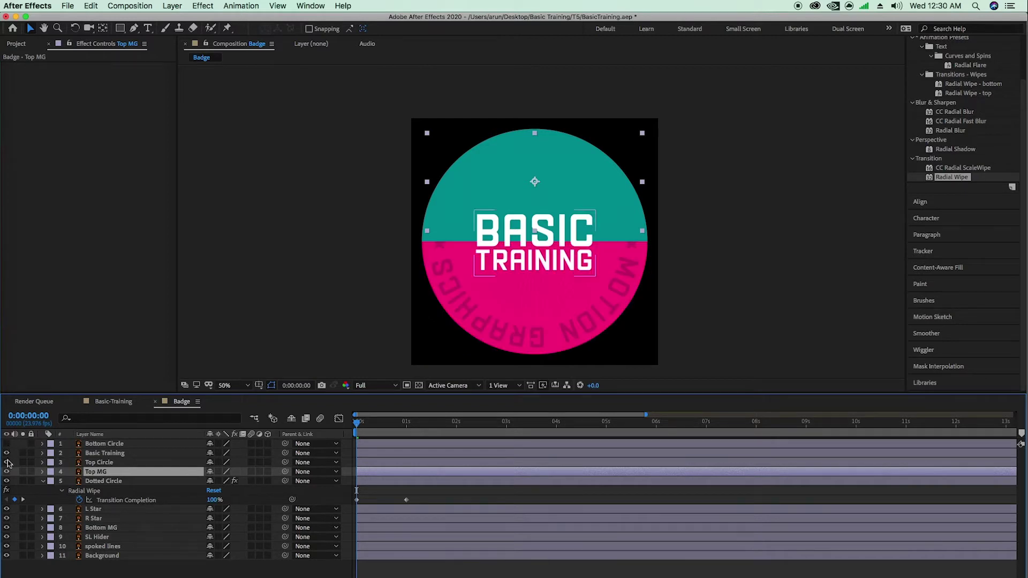
click(6, 462)
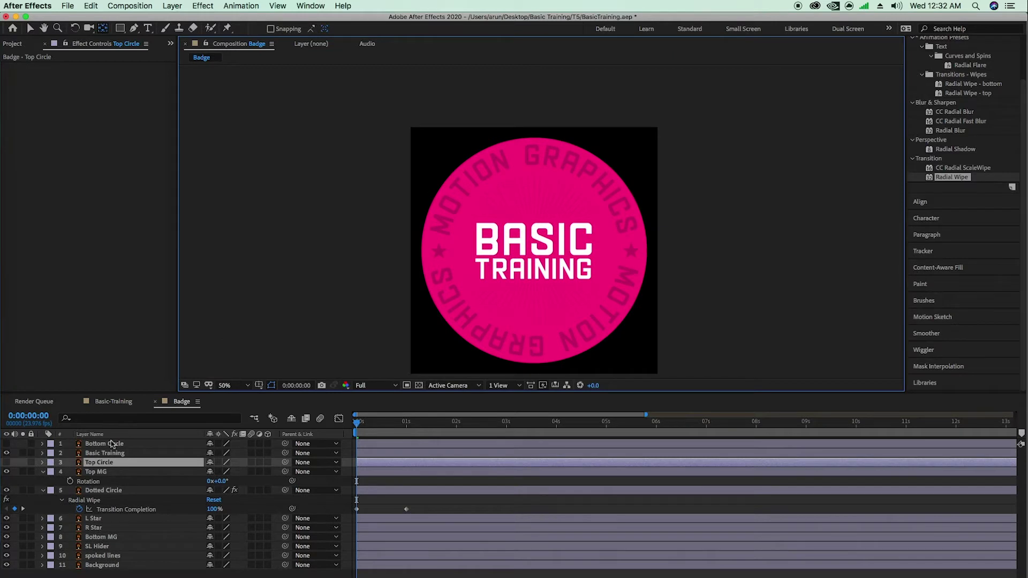
Show the Top Circle layer and turn on the Title/Action Safe overlay to inspect its edge against the composition centre.
click(6, 462)
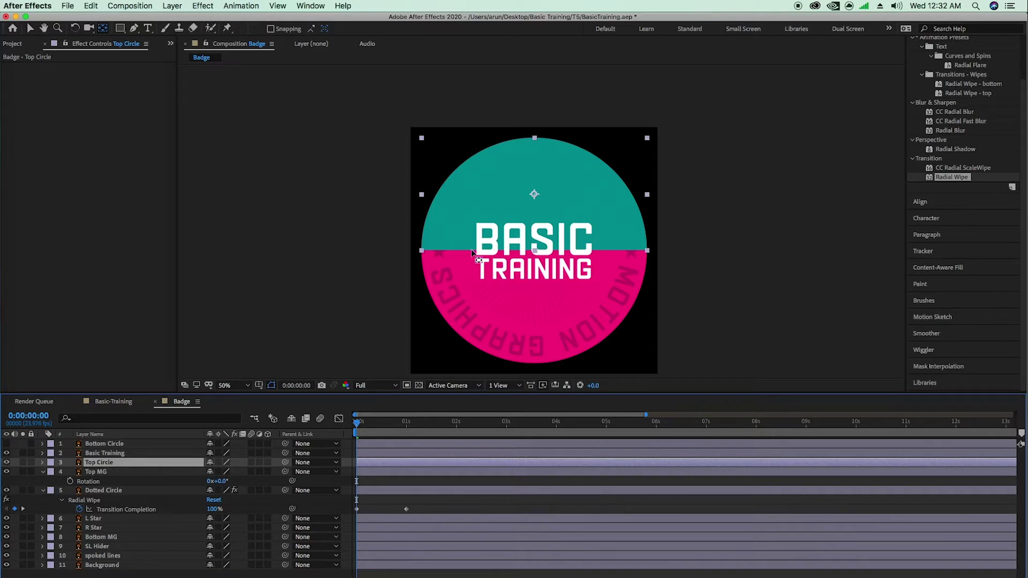
click(260, 386)
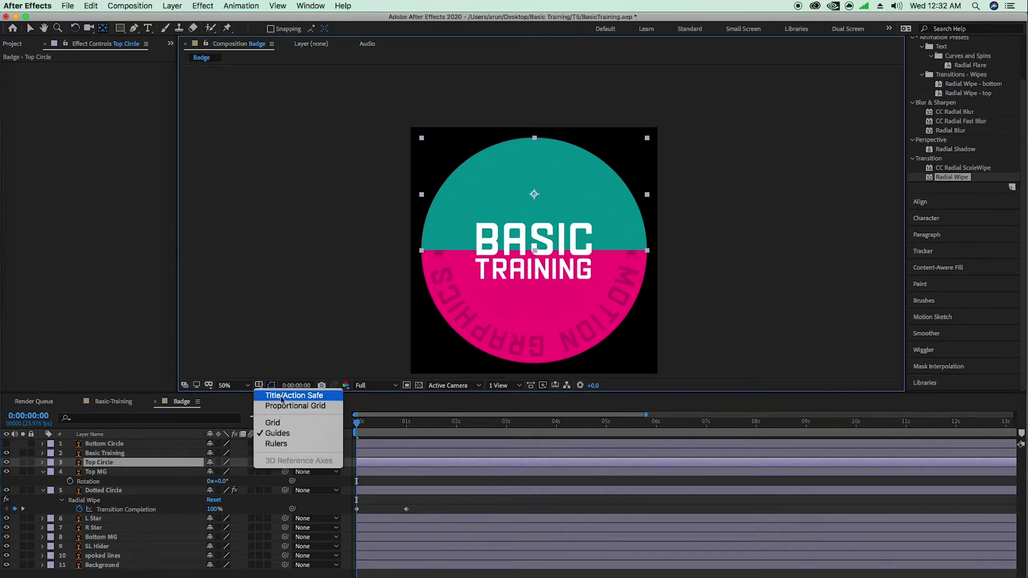
click(315, 400)
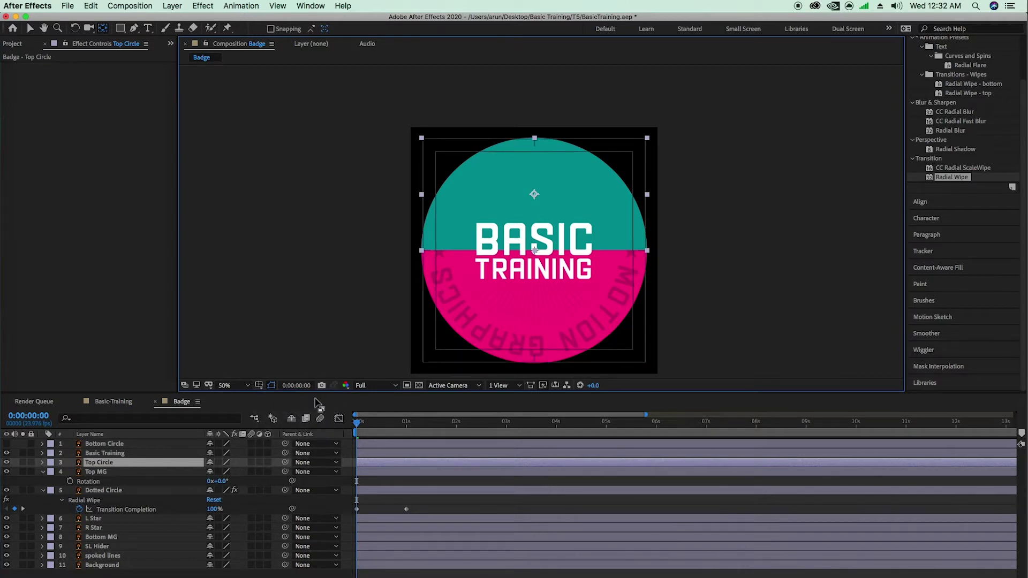
key(period)
key(period)
key(period)
key(comma)
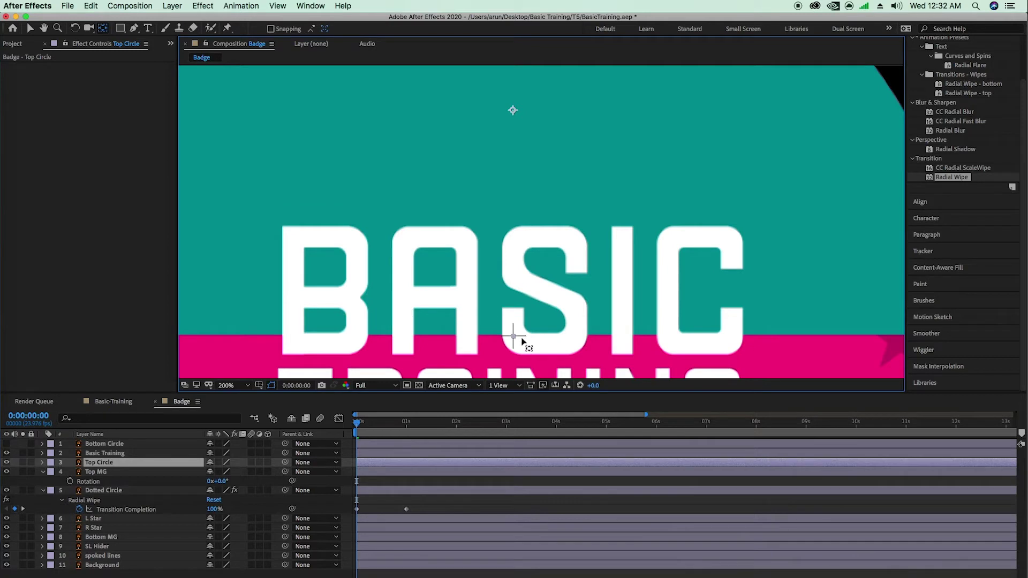
Hide the Top Circle layer and move Top MG's anchor point exactly onto the composition centre mark.
click(94, 471)
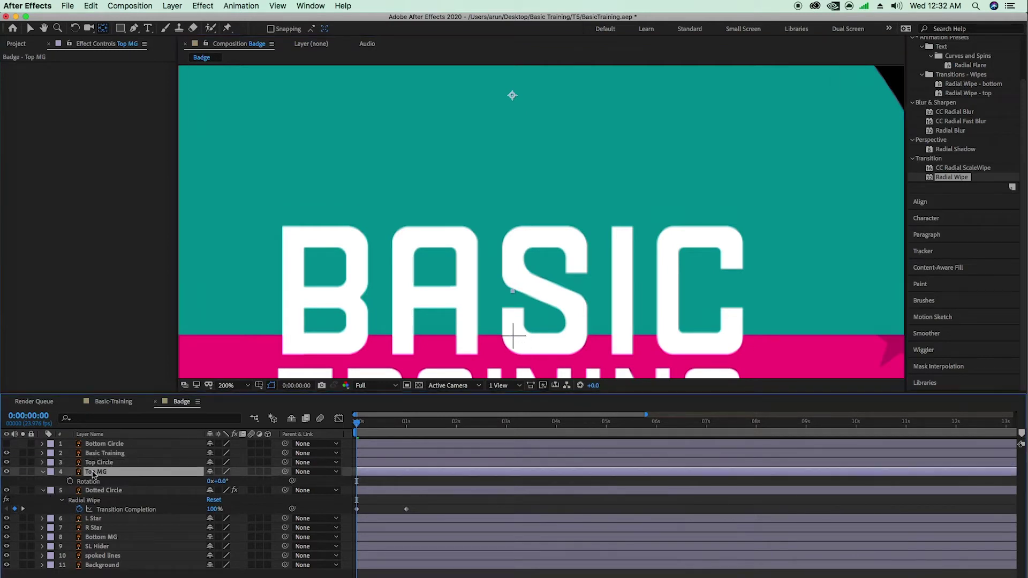
key(comma)
key(comma)
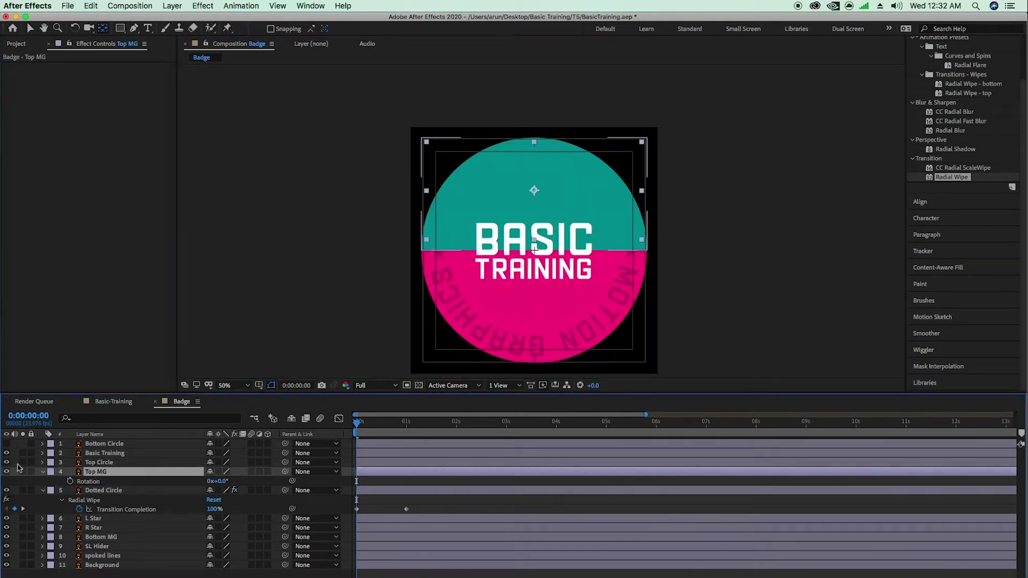
click(6, 463)
key(period)
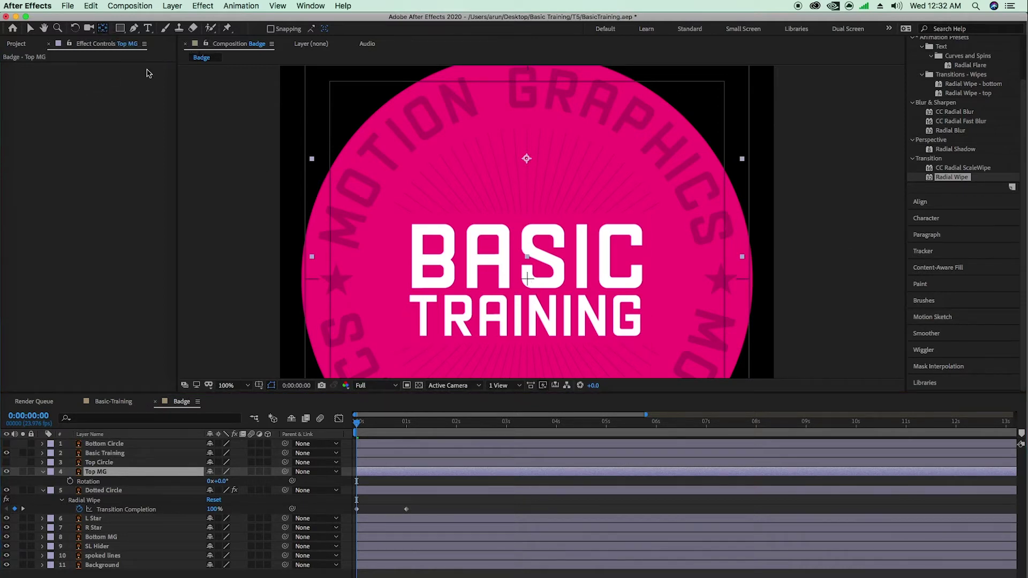
drag(526, 159, 526, 168)
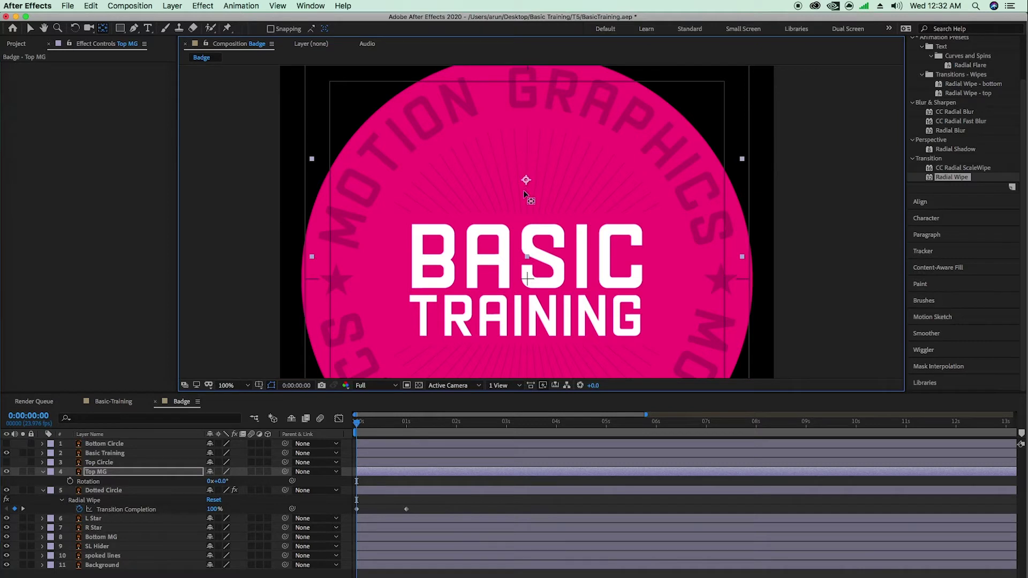
drag(524, 241, 531, 282)
scroll(530, 281, up, 6)
drag(541, 291, 617, 113)
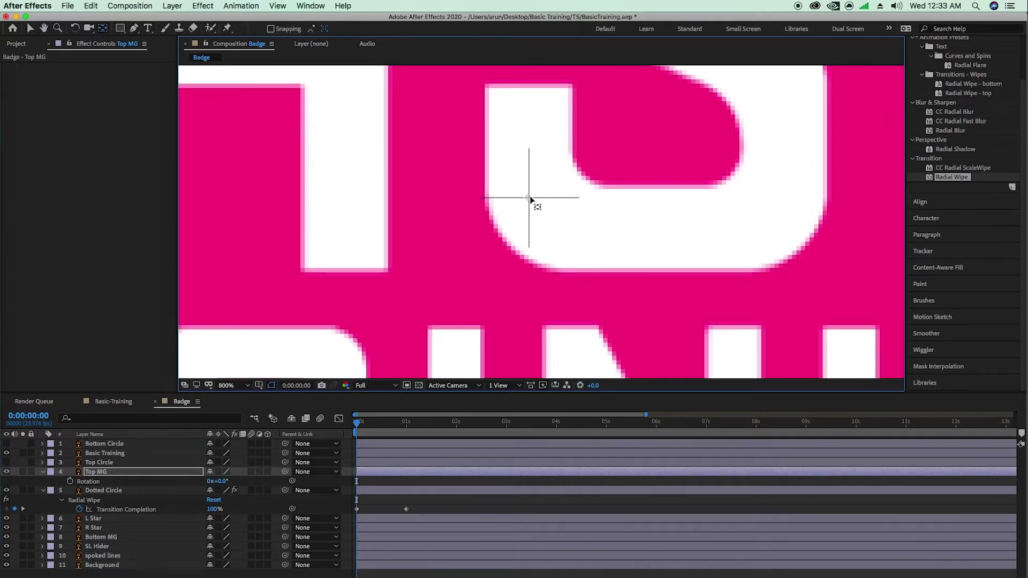
scroll(571, 219, down, 8)
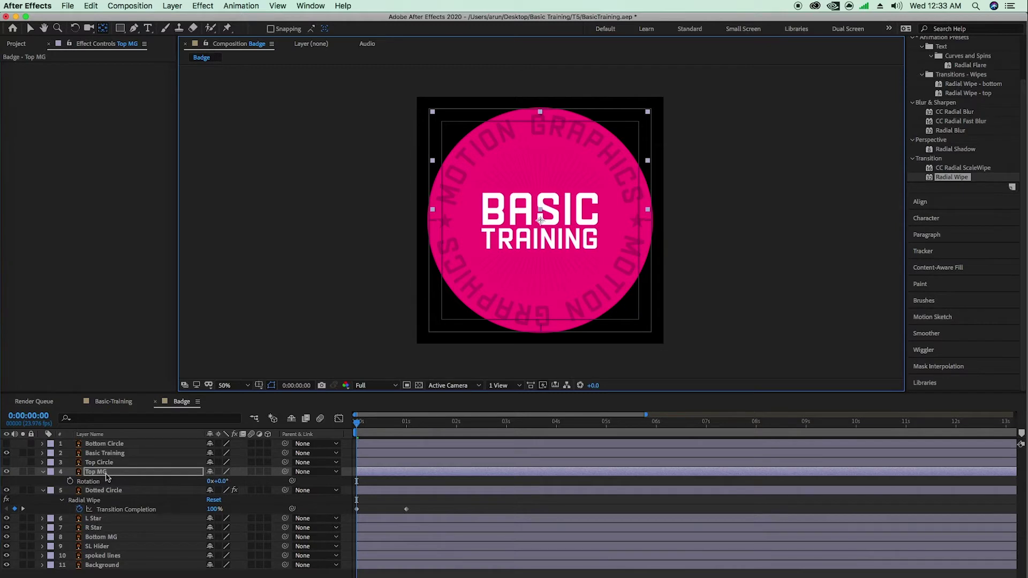
Keyframe Top MG's Rotation at 0° at both 0:00:00:00 and 0:00:01:00.
key(r)
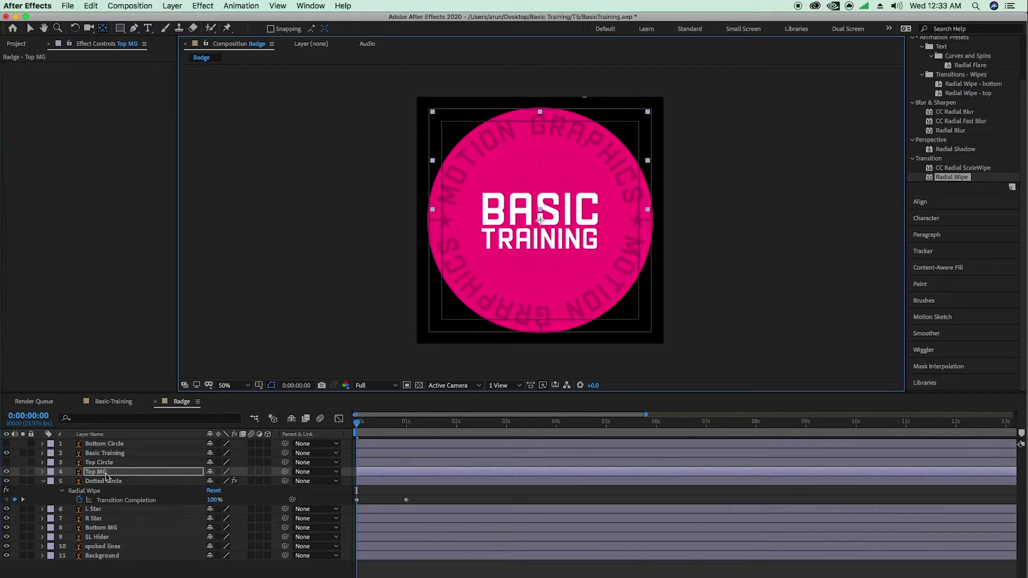
click(107, 473)
key(r)
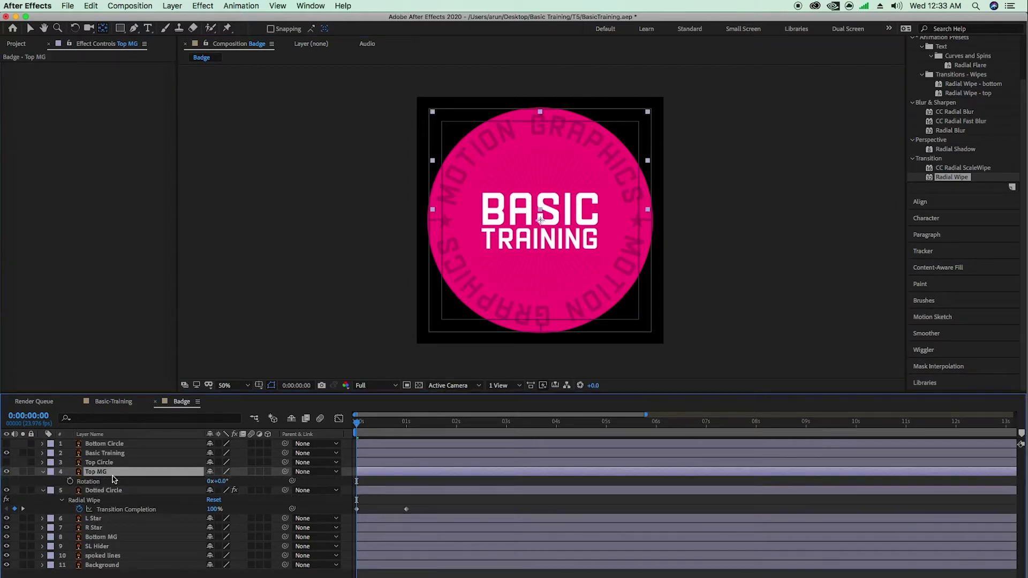
click(70, 481)
drag(399, 427, 407, 426)
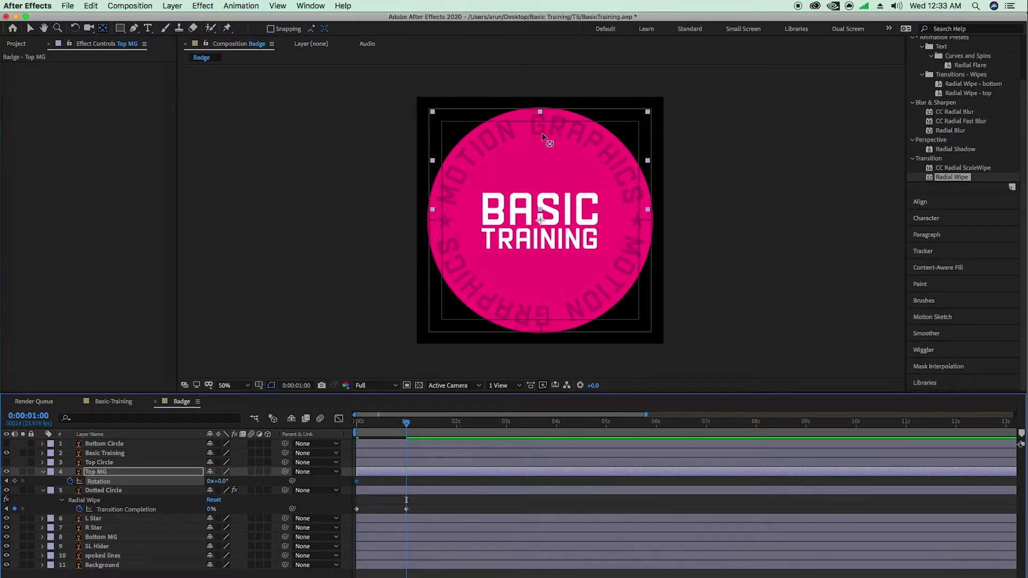
click(15, 481)
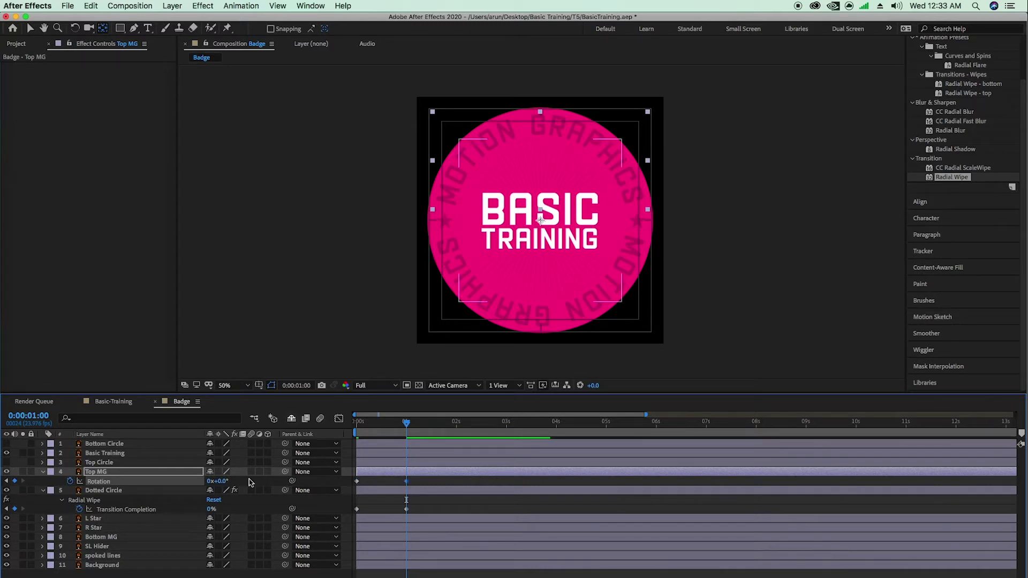
Set Top MG's Rotation to 169° at 0:00:00:00 and scrub through the animation to check it.
drag(380, 431, 355, 431)
drag(215, 481, 316, 484)
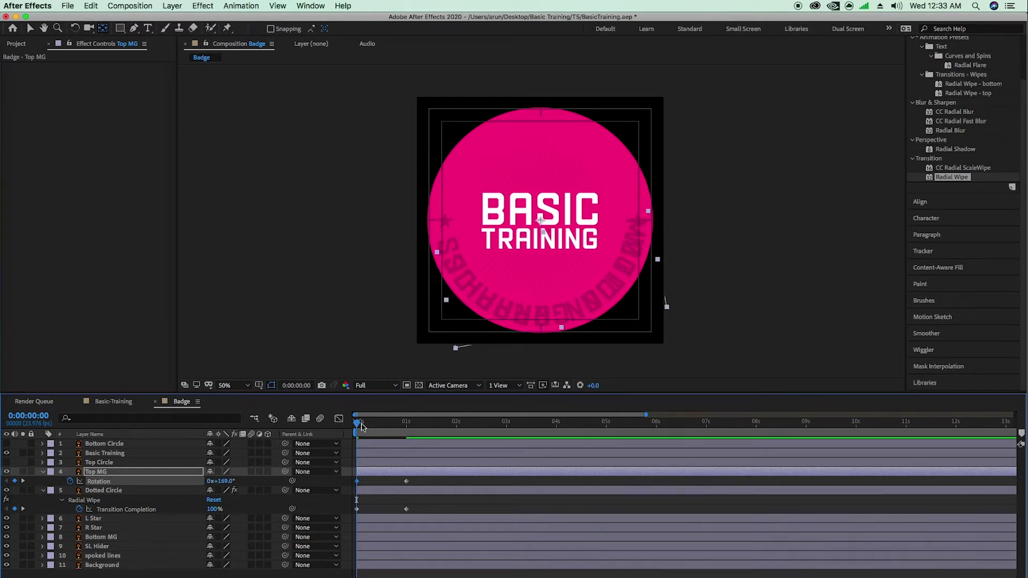
mouse_move(360, 426)
mouse_down()
mouse_move(411, 431)
mouse_move(353, 433)
mouse_up()
Reorder the layers so Bottom Circle and Bottom MG sit between Basic Training and Top Circle, with Bottom Circle directly above Bottom MG.
click(103, 537)
drag(122, 538, 123, 457)
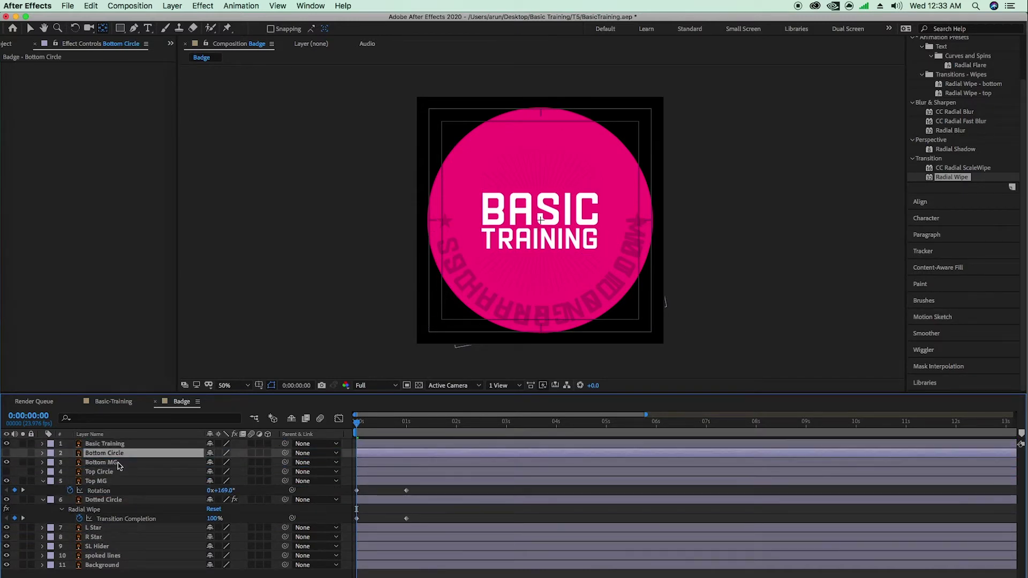
click(115, 464)
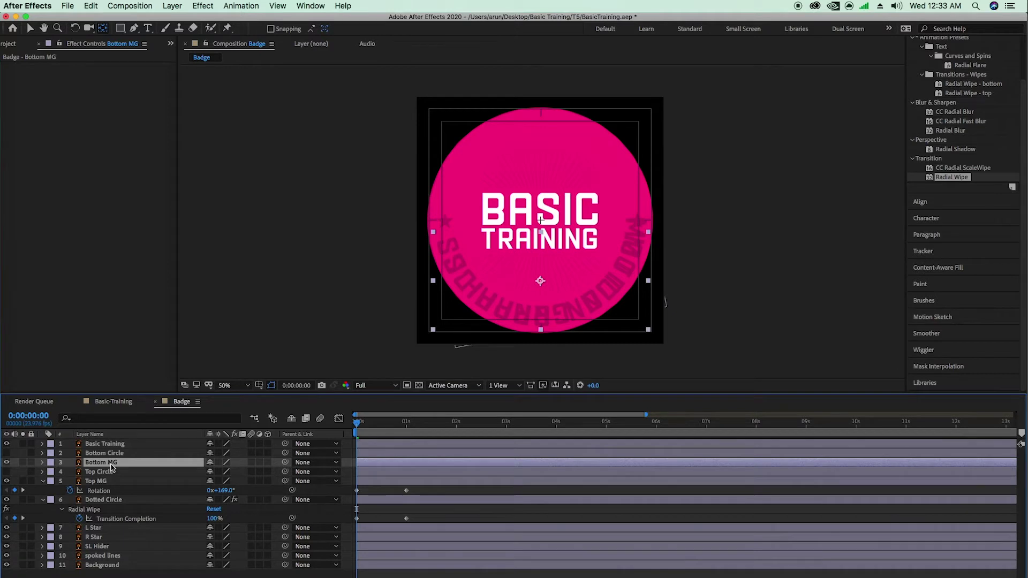
Move Bottom MG's anchor point exactly onto the composition centre mark.
key(period)
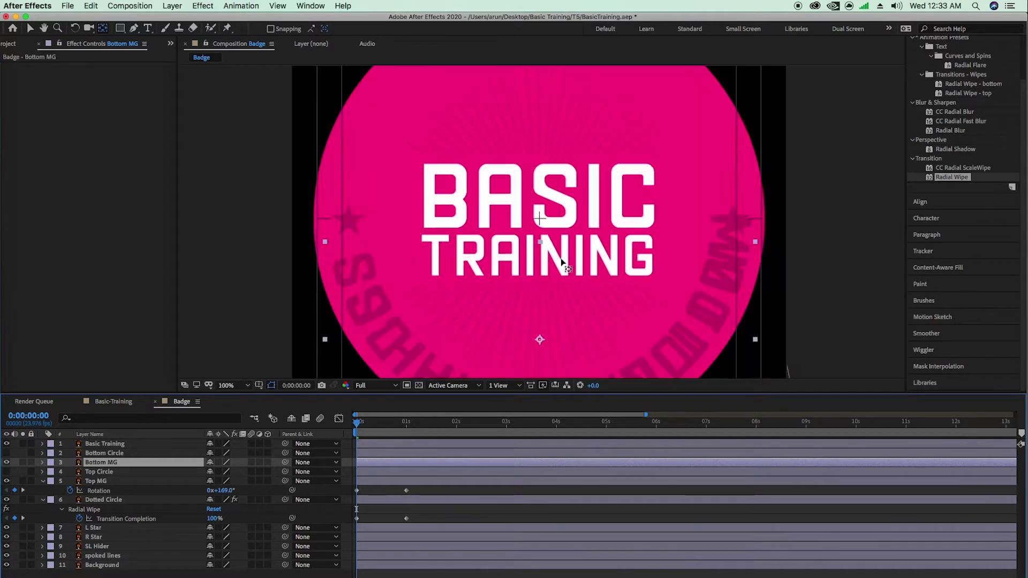
click(541, 342)
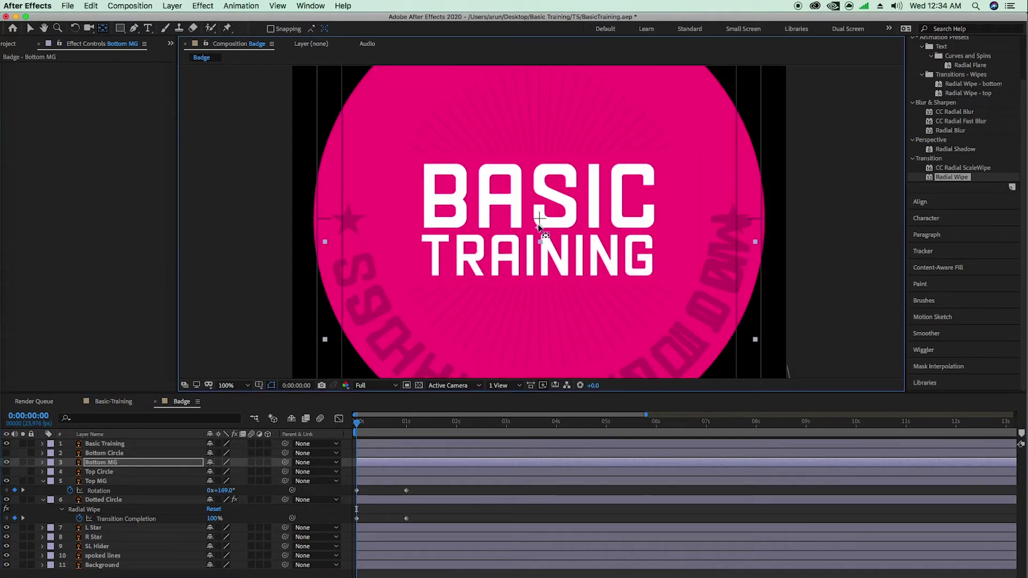
scroll(541, 221, up, 4)
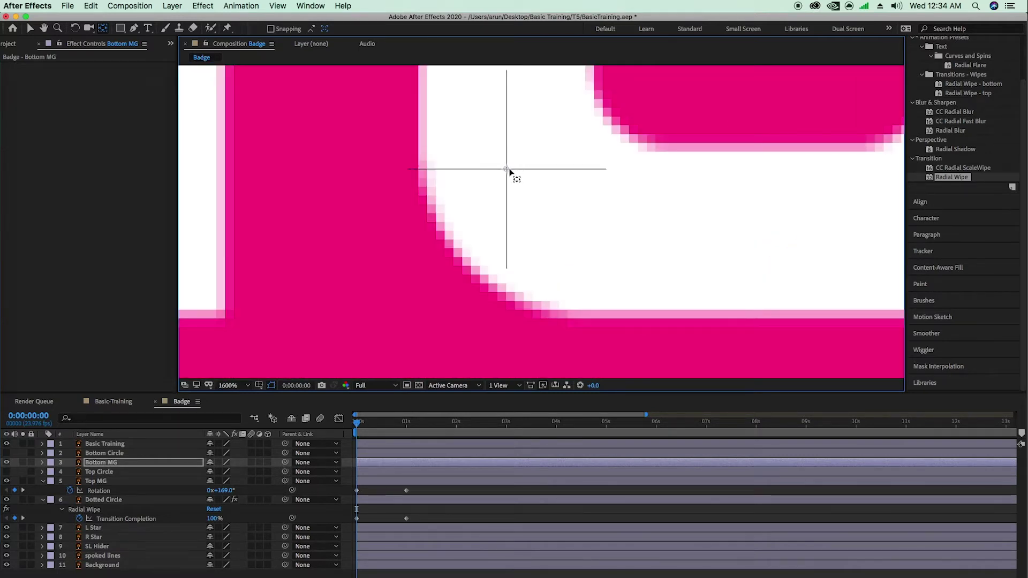
scroll(541, 211, down, 6)
scroll(560, 258, up, 1)
scroll(468, 320, down, 1)
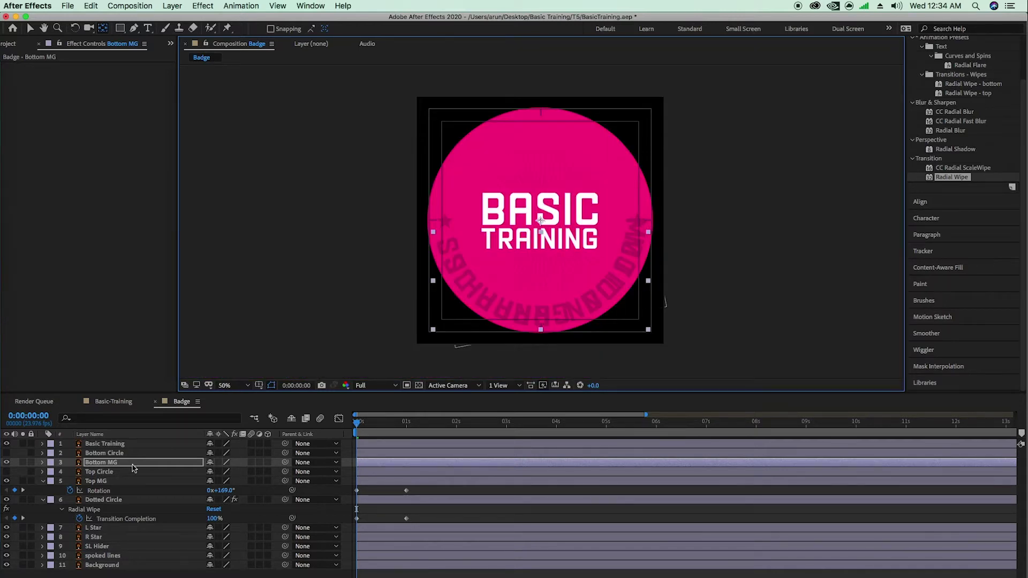
Keyframe Bottom MG's Rotation at 0° at both 0:00:00:00 and 0:00:01:00.
key(r)
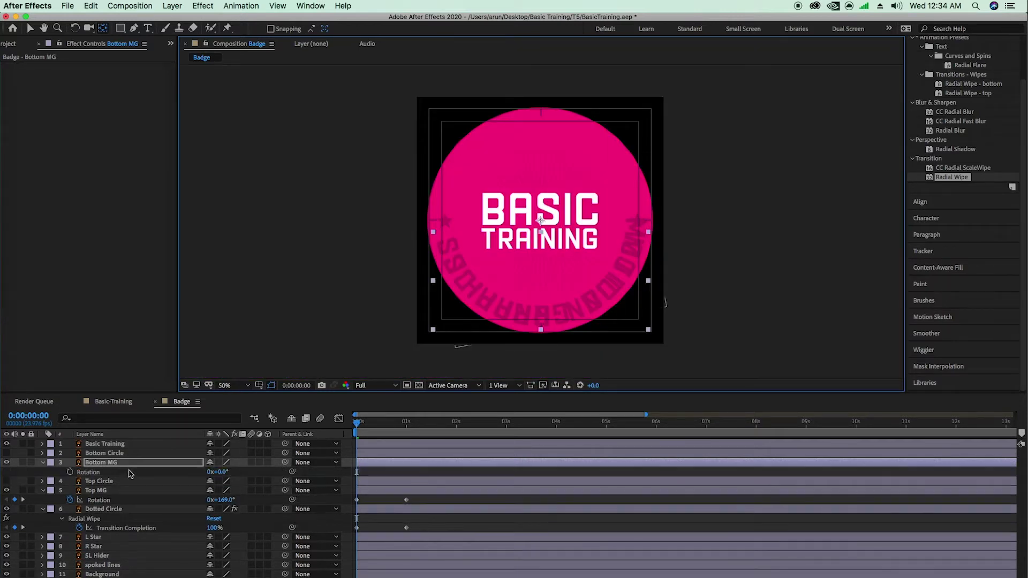
click(70, 472)
mouse_move(391, 426)
mouse_down()
mouse_move(423, 424)
mouse_move(406, 424)
mouse_up()
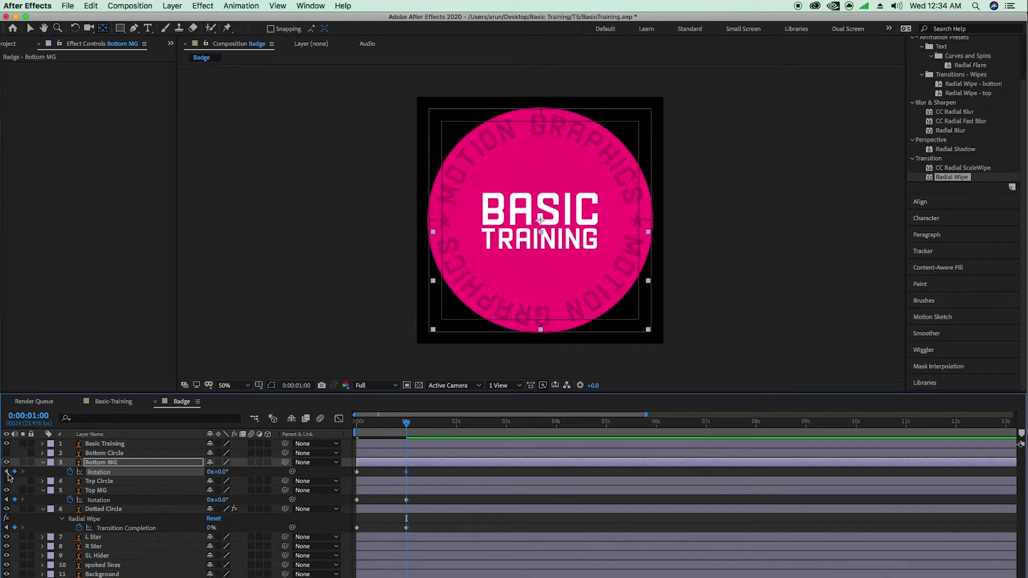
Set Bottom MG's Rotation to 173° at 0:00:00:00 and scrub through both text rotations to check them.
click(6, 472)
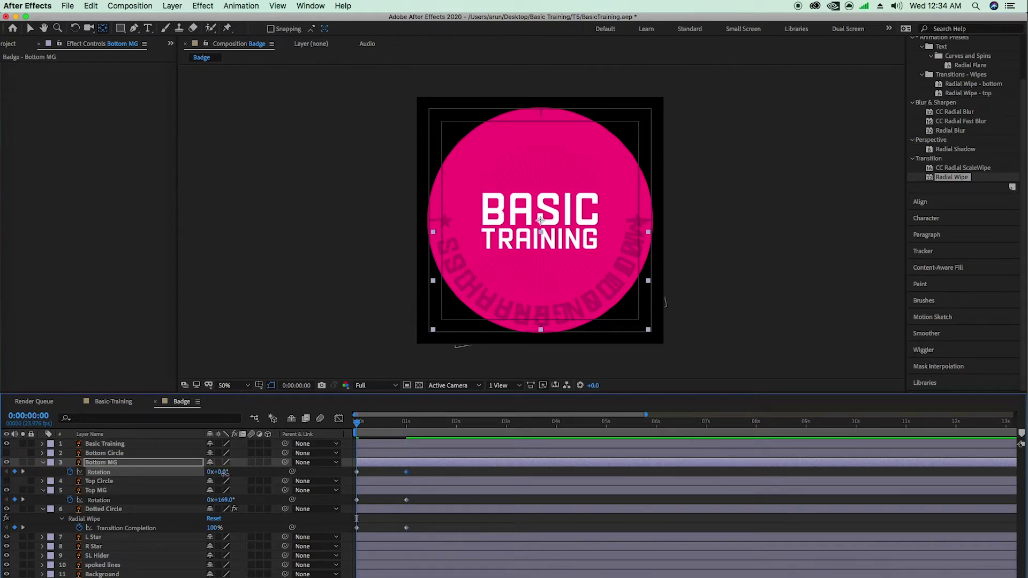
drag(224, 473, 311, 464)
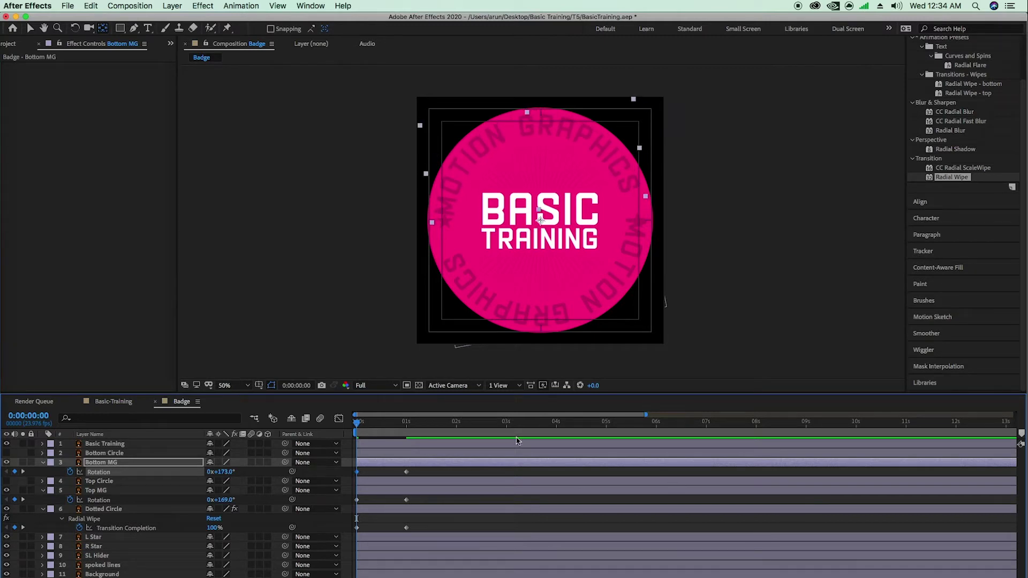
drag(377, 428, 354, 435)
mouse_move(360, 428)
mouse_down()
mouse_move(405, 426)
mouse_move(350, 433)
mouse_up()
Show and hide the Bottom Circle and Top Circle layers to check how they line up with the rotated text layers.
click(7, 453)
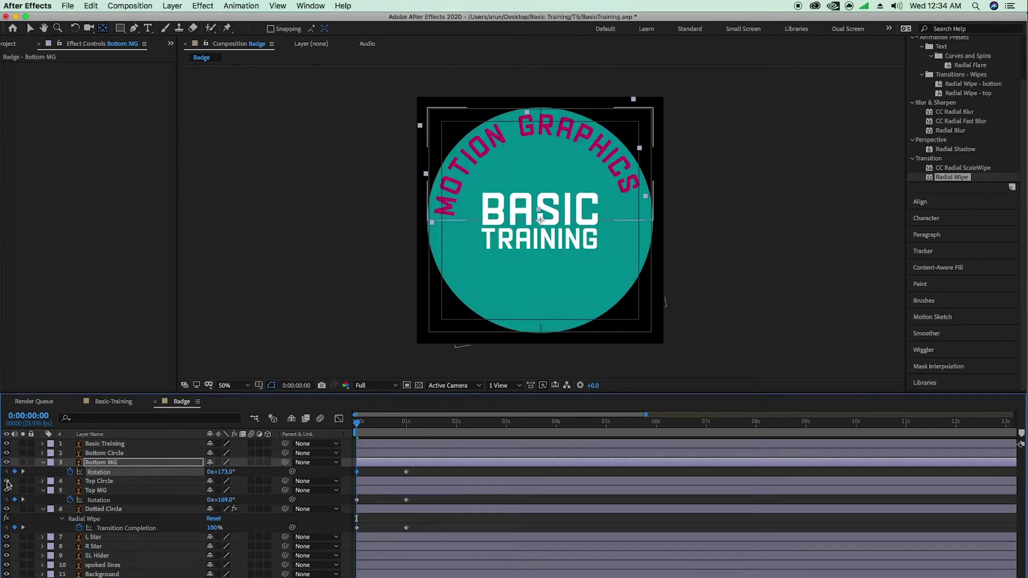
click(7, 481)
click(6, 453)
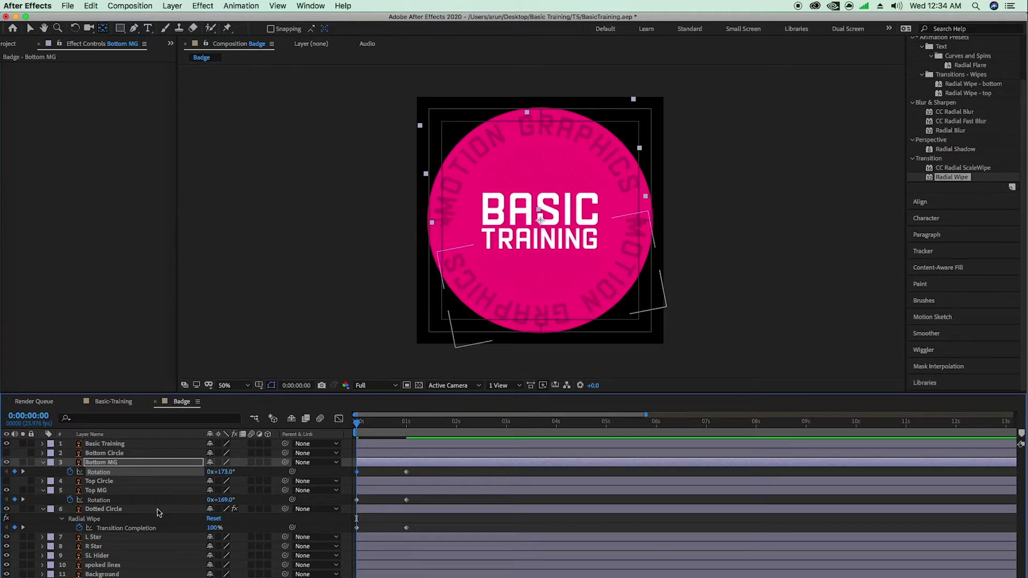
click(103, 481)
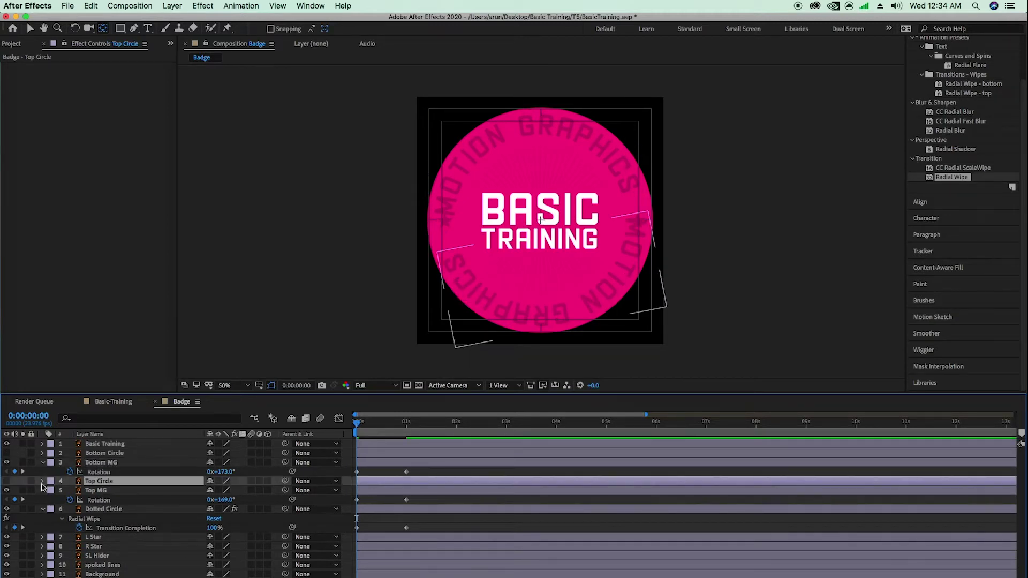
click(102, 490)
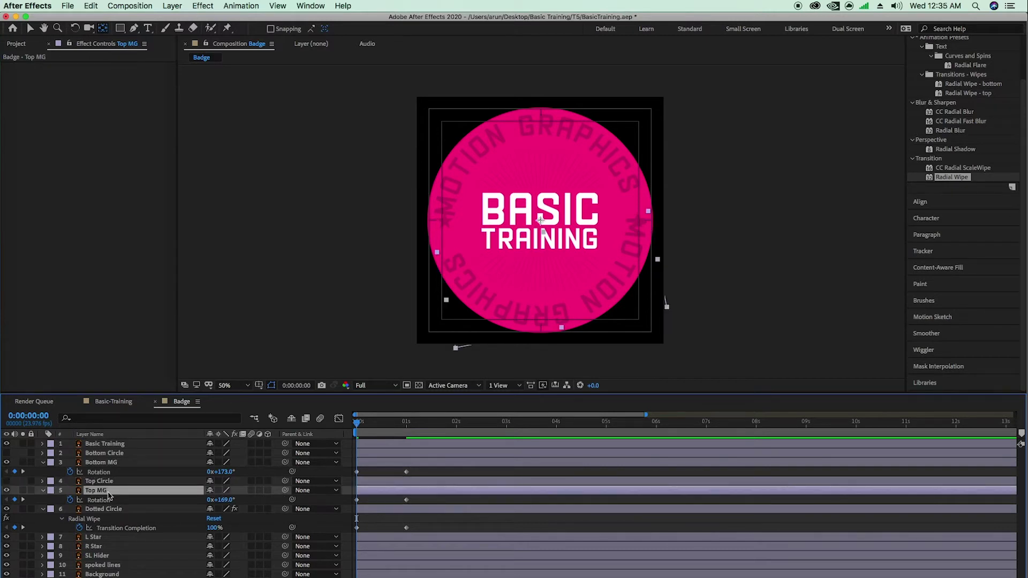
Give the Top MG layer an Alpha Matte track matte from Top Circle.
key(F4)
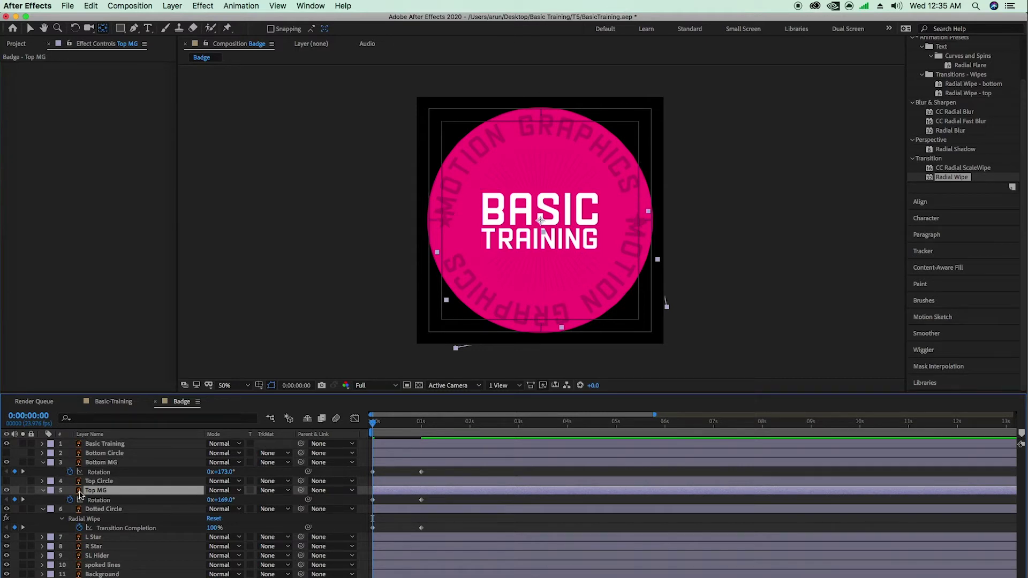
click(271, 491)
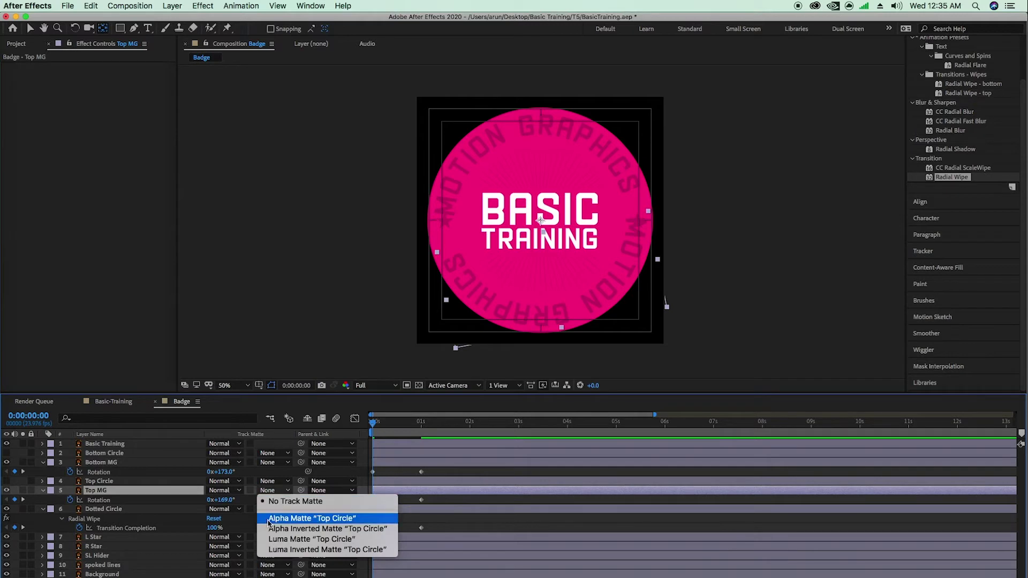
click(355, 519)
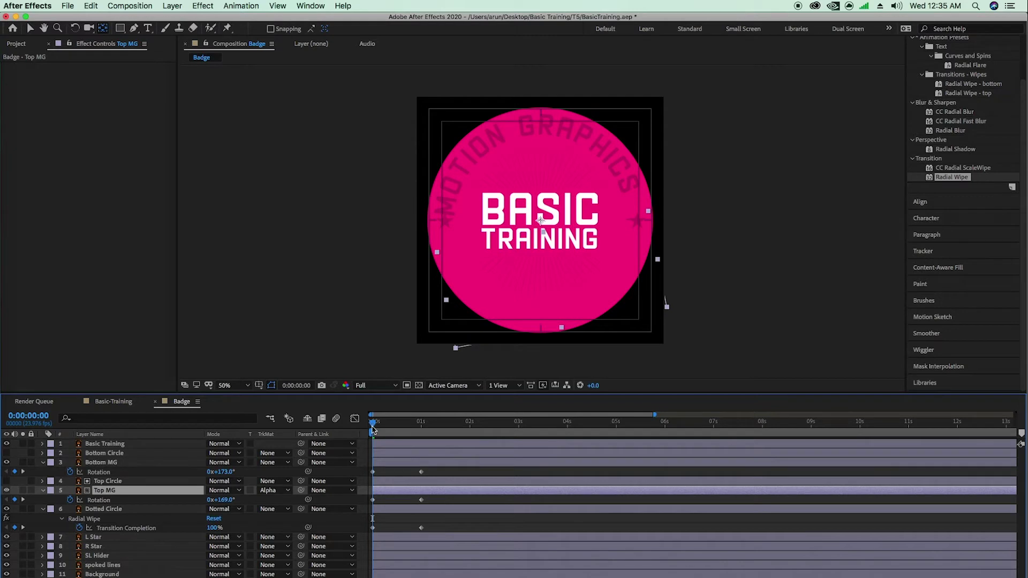
mouse_move(373, 429)
mouse_down()
mouse_move(392, 432)
mouse_move(364, 436)
mouse_up()
Hide Bottom MG and scrub through the first second to check Top MG's matted rotation on its own.
click(7, 462)
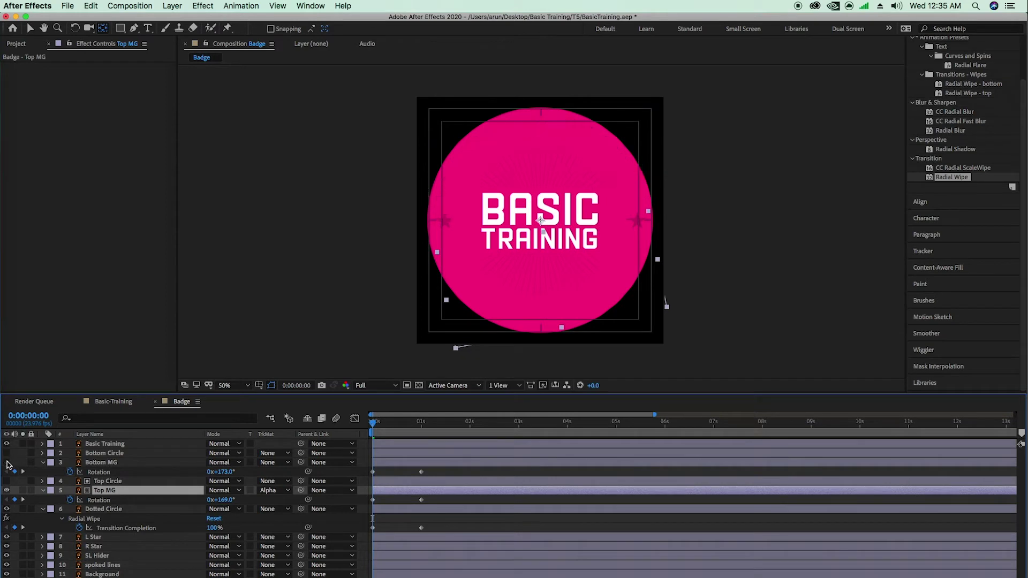
drag(373, 426, 431, 427)
drag(403, 430, 365, 428)
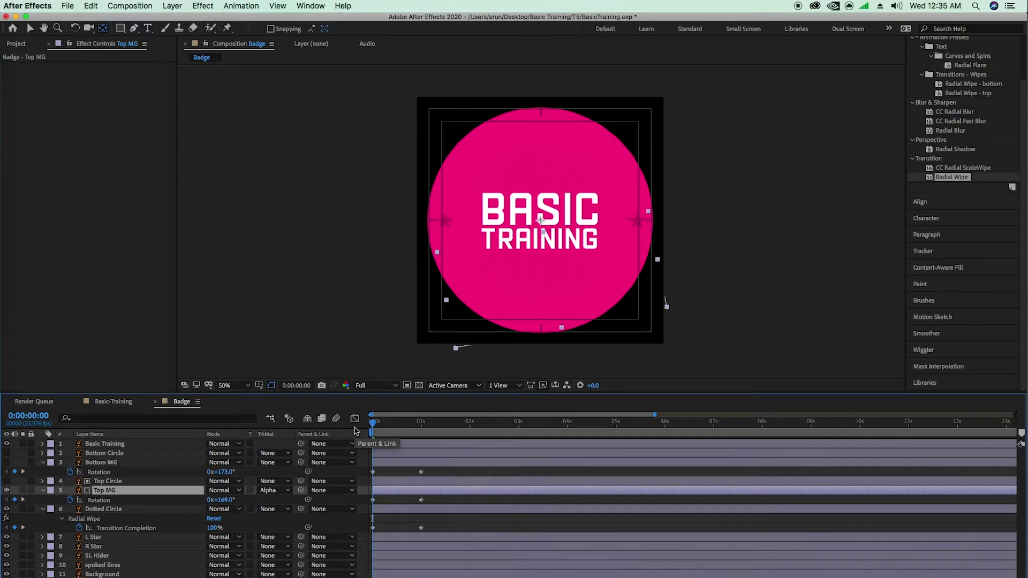
click(102, 462)
click(107, 491)
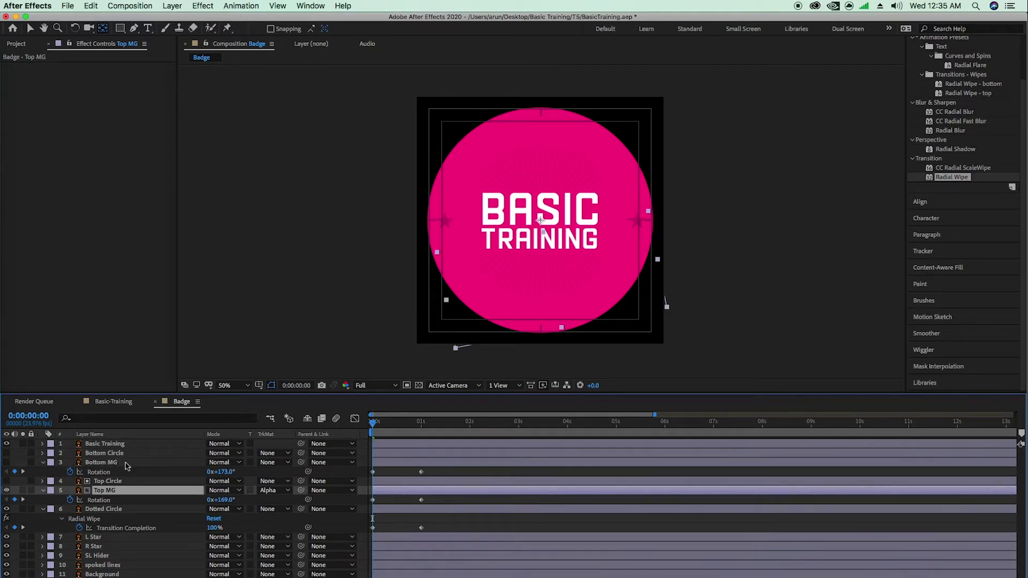
Show Bottom MG again and give it an Alpha Matte track matte from Bottom Circle.
click(107, 463)
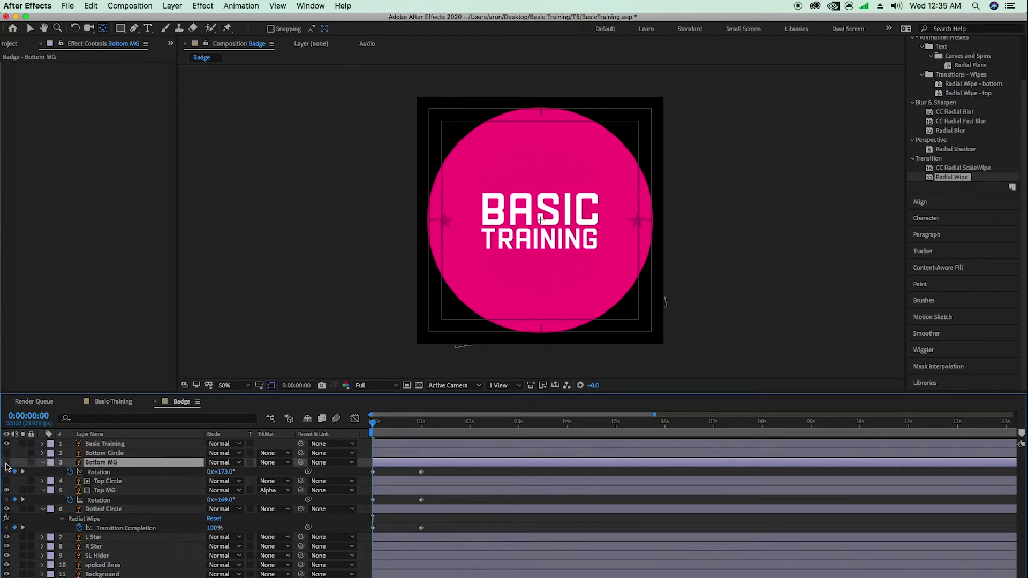
click(7, 462)
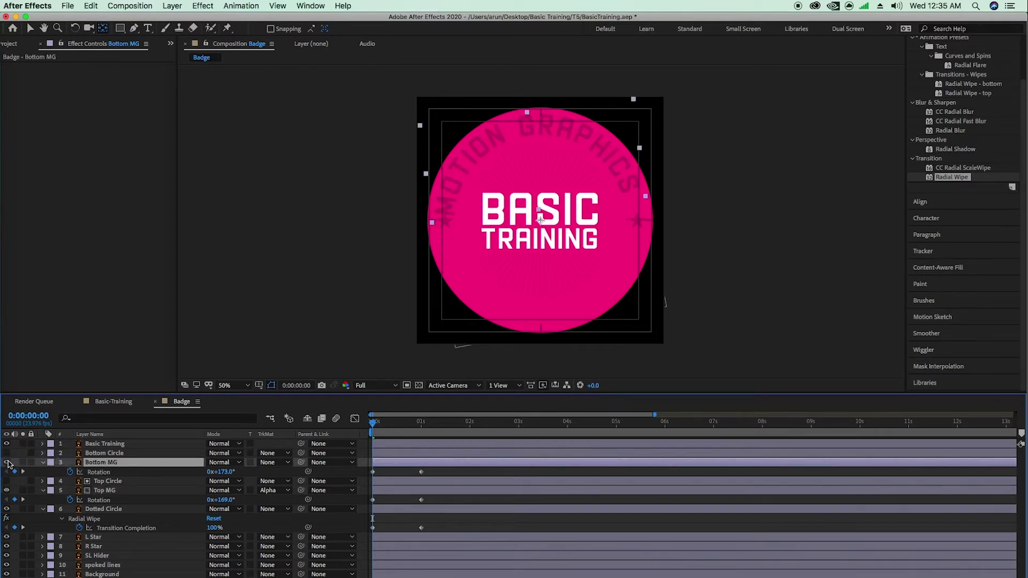
click(272, 464)
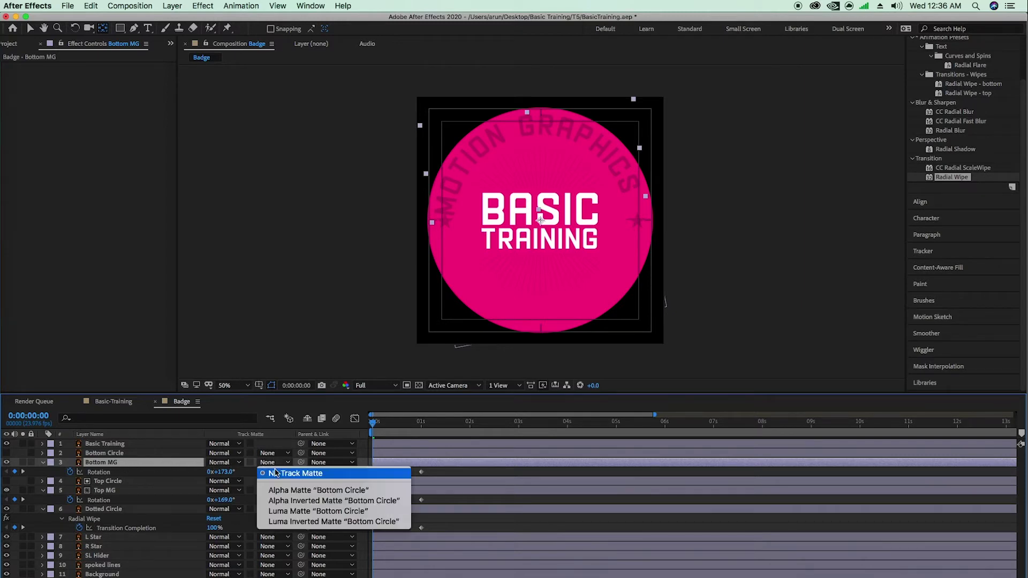
click(320, 491)
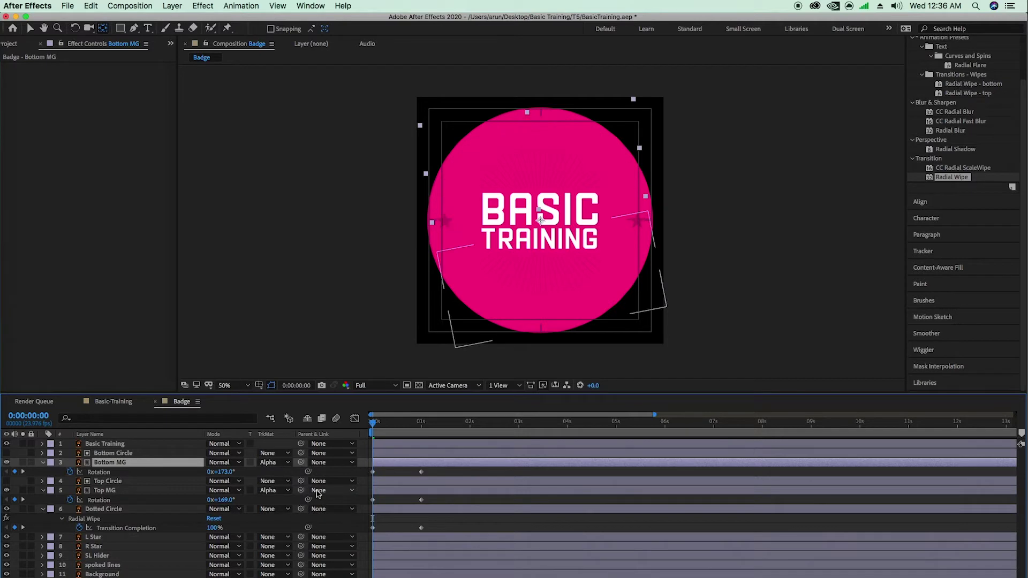
click(115, 455)
click(124, 463)
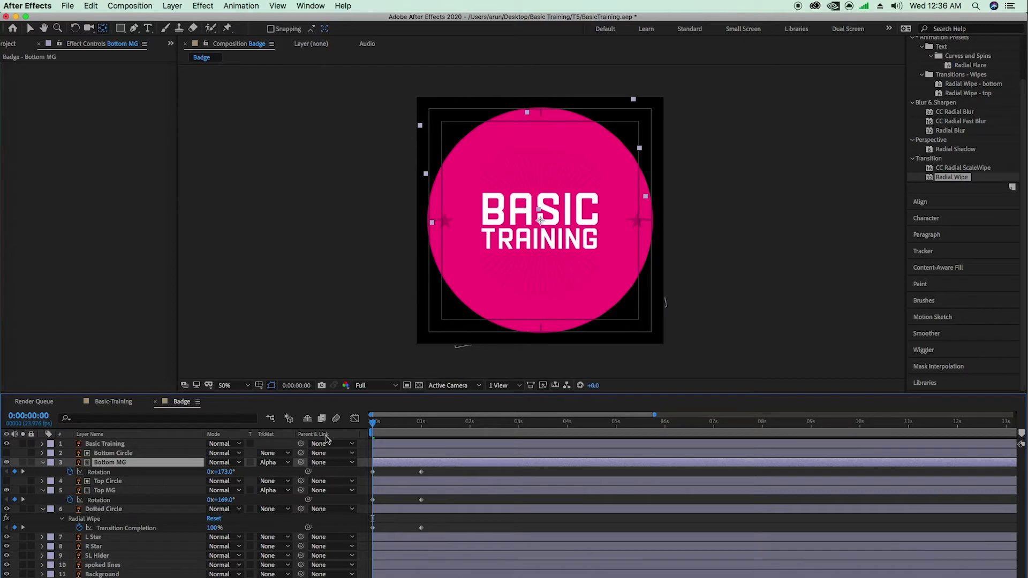
mouse_move(378, 424)
mouse_down()
mouse_move(421, 434)
mouse_move(370, 436)
mouse_up()
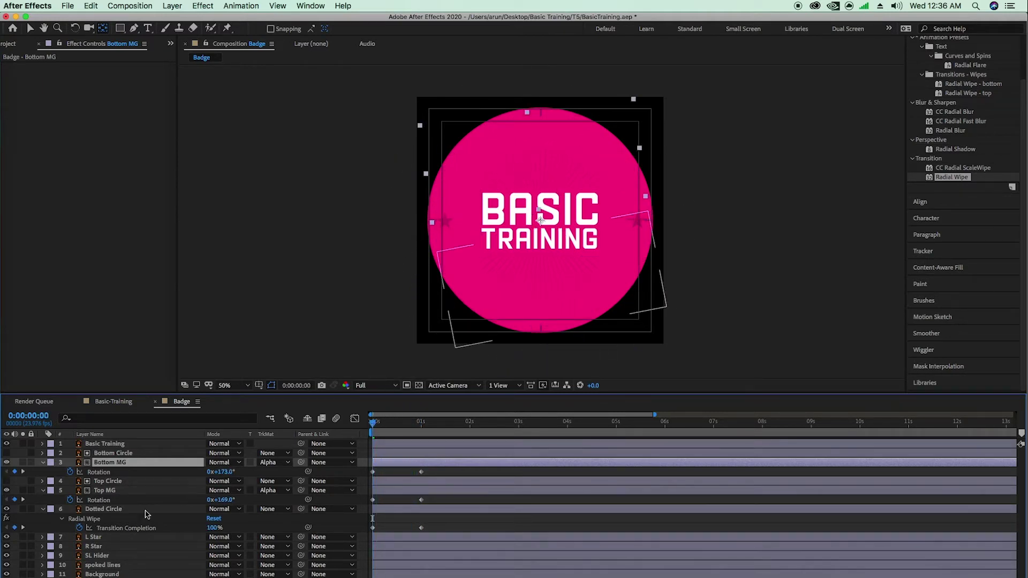
Keyframe the spoked lines layer's Scale at 100% at both 0:00:00:19 and 0:00:01:10.
drag(373, 426, 411, 427)
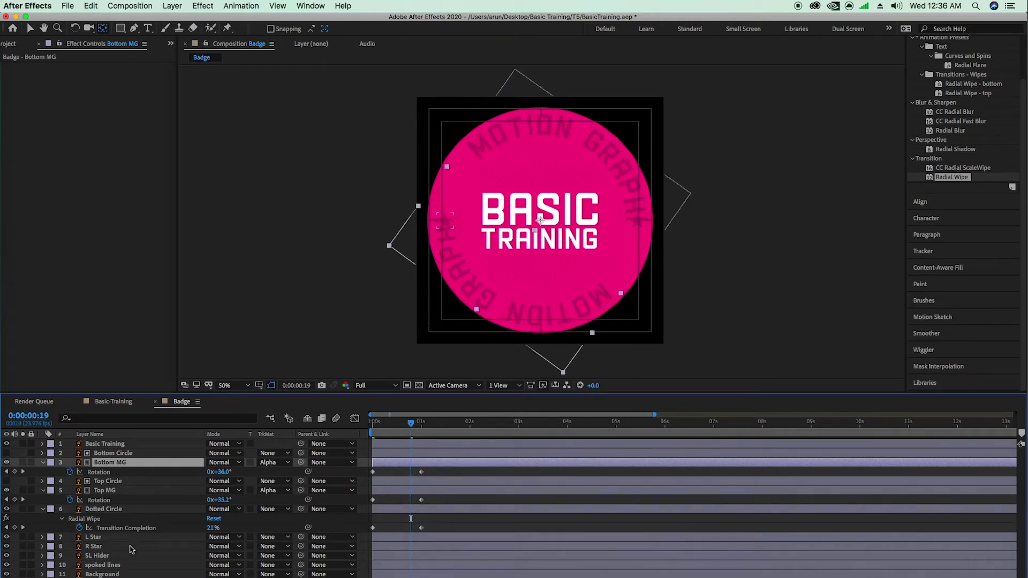
click(102, 565)
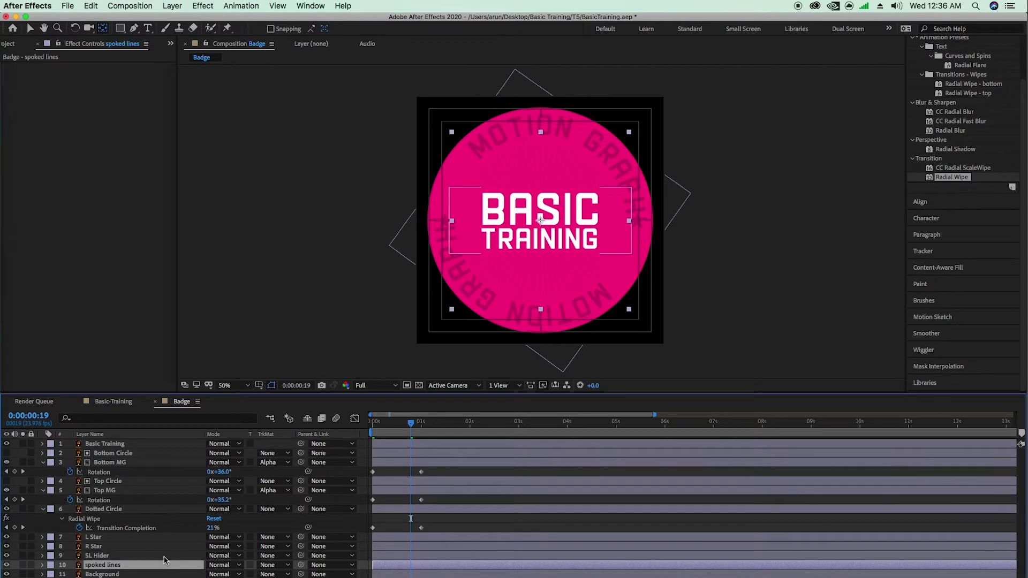
key(s)
scroll(130, 577, down, 1)
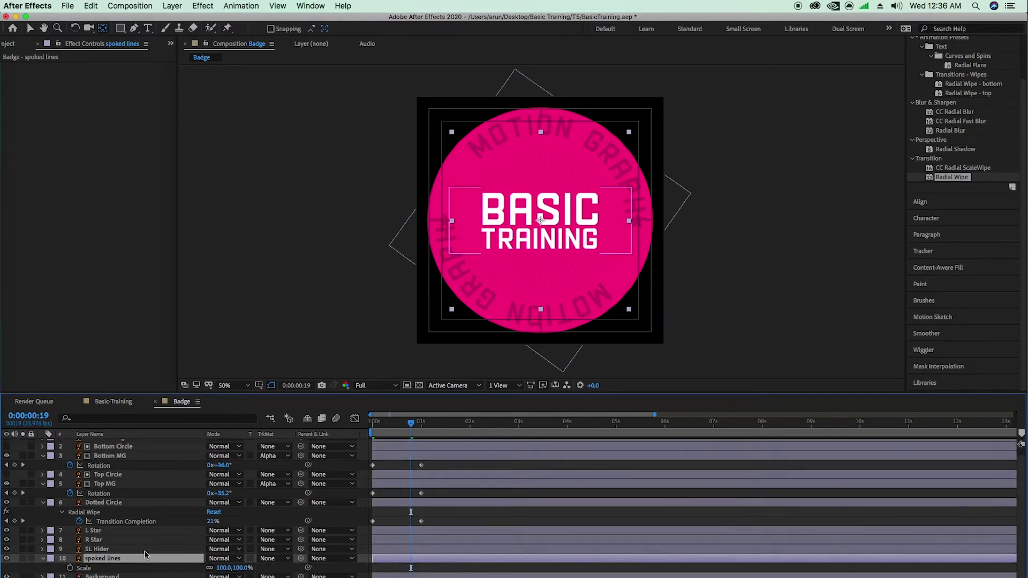
click(70, 567)
drag(415, 426, 446, 431)
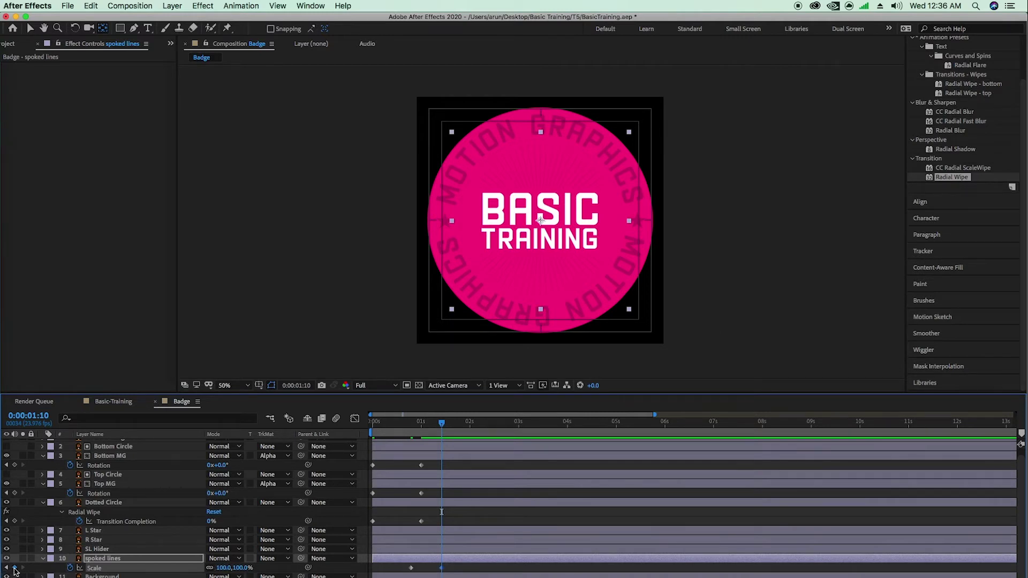
Set the spoked lines layer's Scale to 0% at 0:00:00:19 and preview the animation from the start.
drag(441, 423, 412, 425)
click(222, 568)
text(0)
key(Return)
drag(411, 425, 337, 447)
key(space)
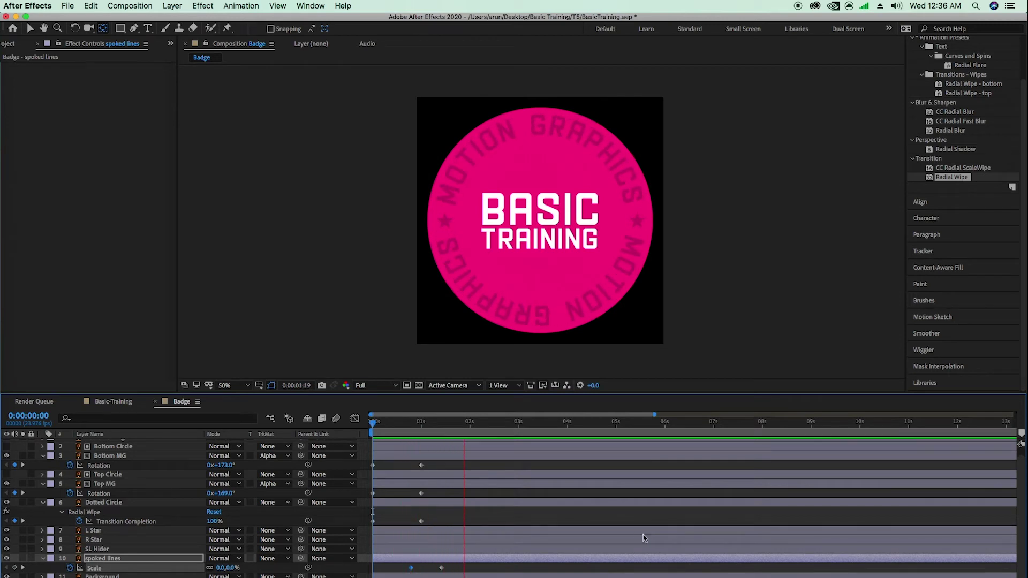
Return to 0:00:00:19 and move the Basic Training layer down the stack to between R Star and SL Hider.
drag(488, 424, 413, 435)
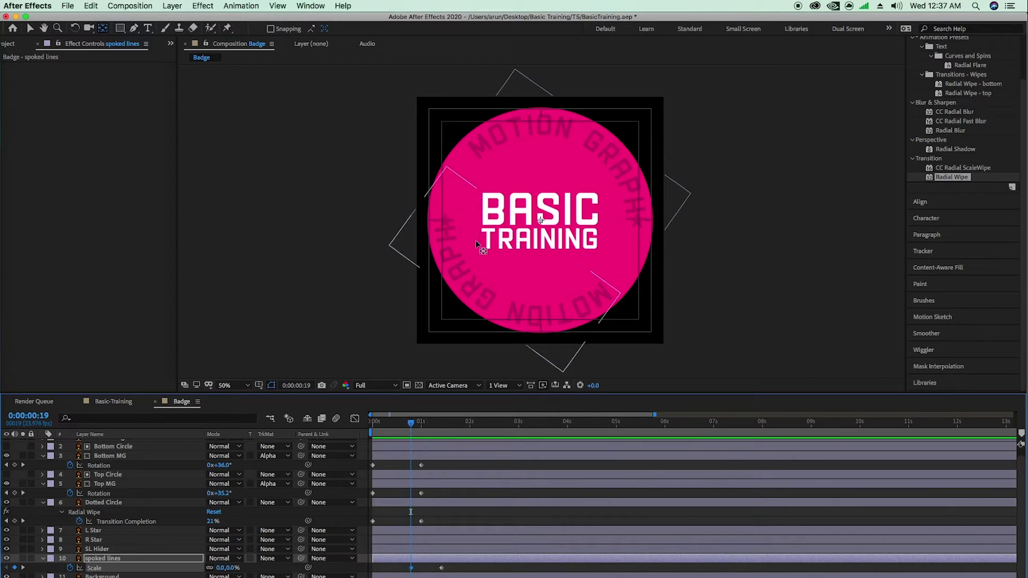
scroll(127, 561, up, 1)
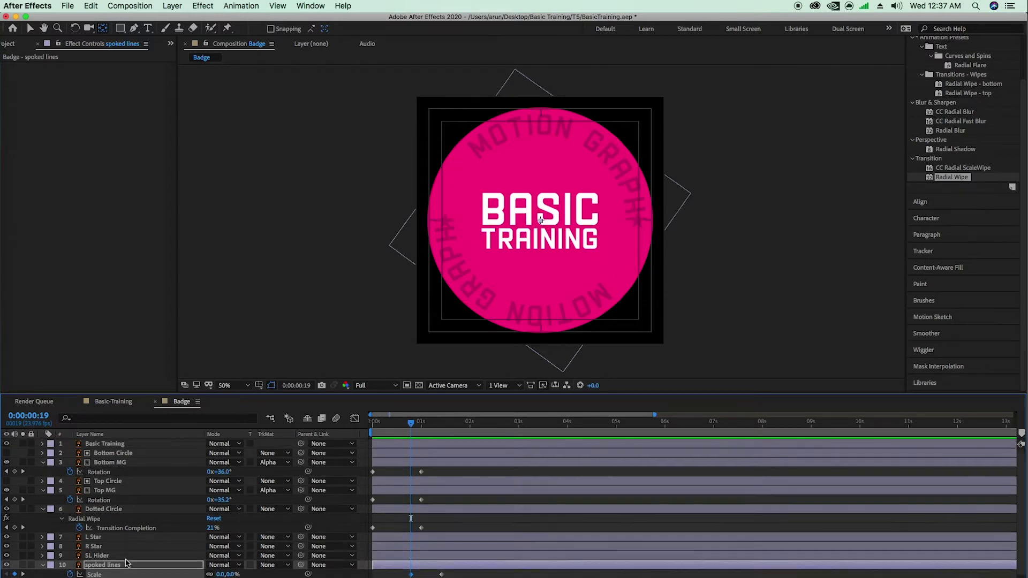
click(127, 444)
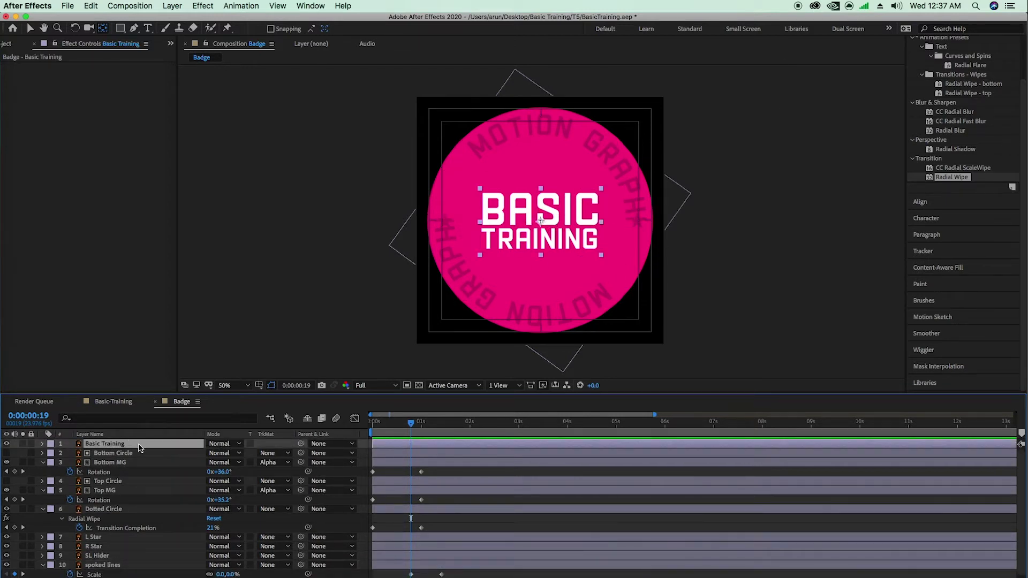
drag(134, 449, 123, 554)
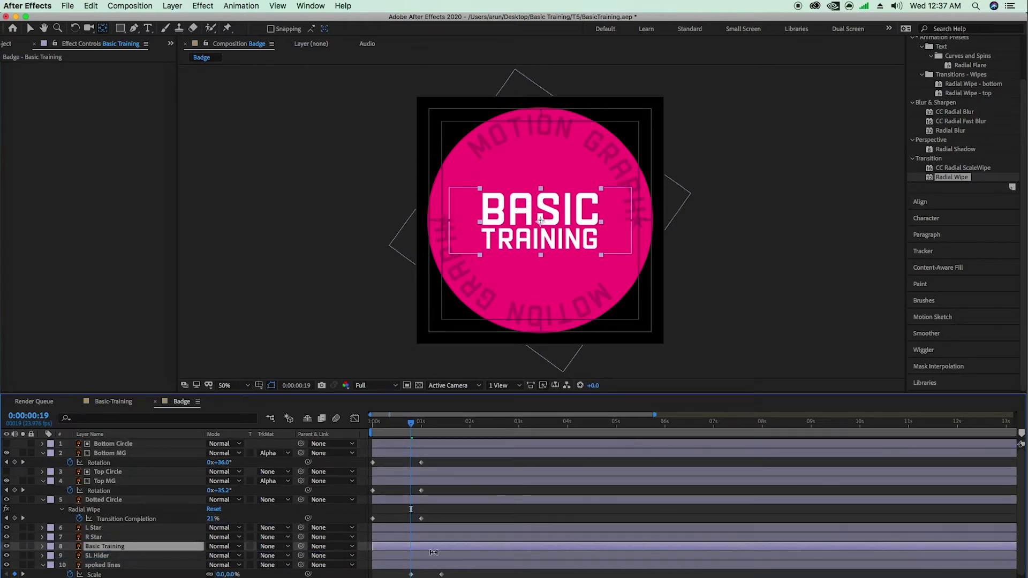
Keyframe Basic Training's Scale and Opacity at 100% at both 0:00:00:19 and 0:00:01:10.
key(s)
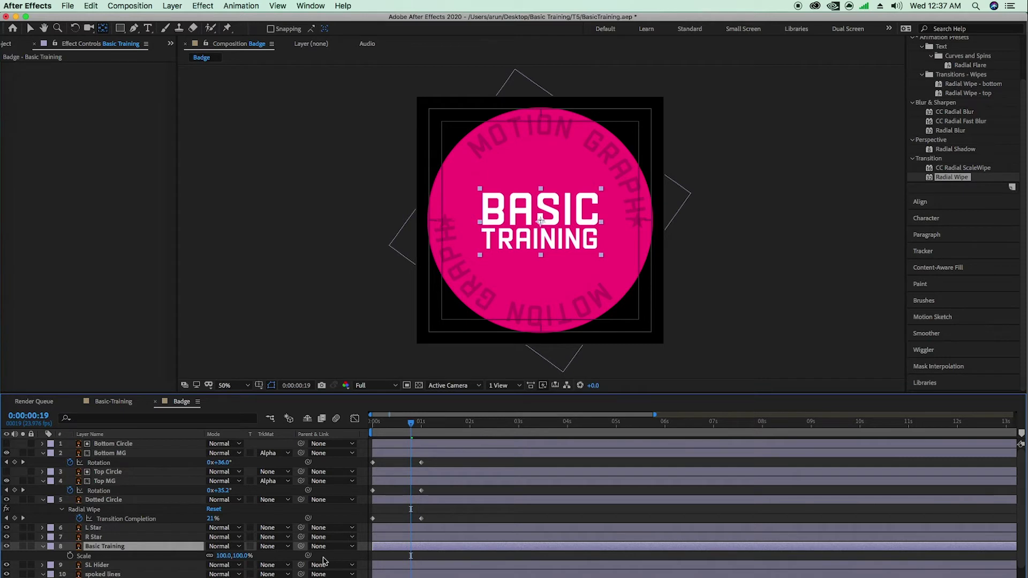
key(shift+t)
scroll(324, 561, down, 2)
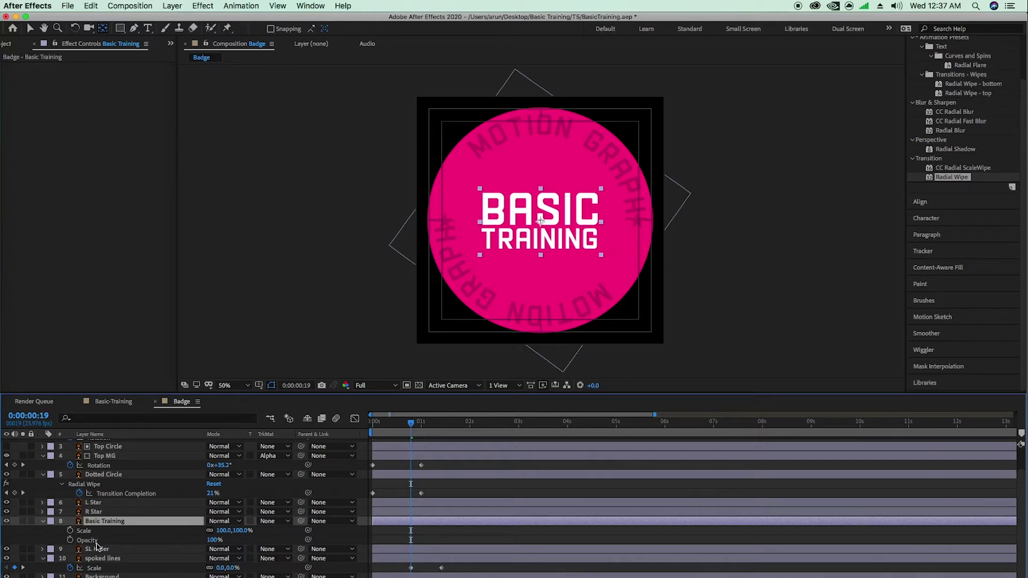
click(70, 540)
click(70, 531)
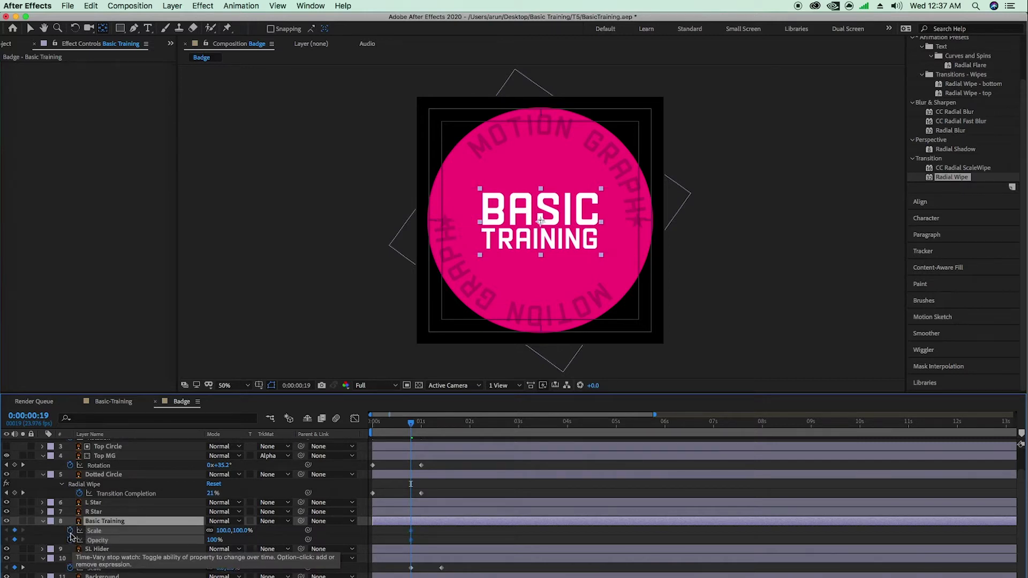
drag(417, 427, 440, 428)
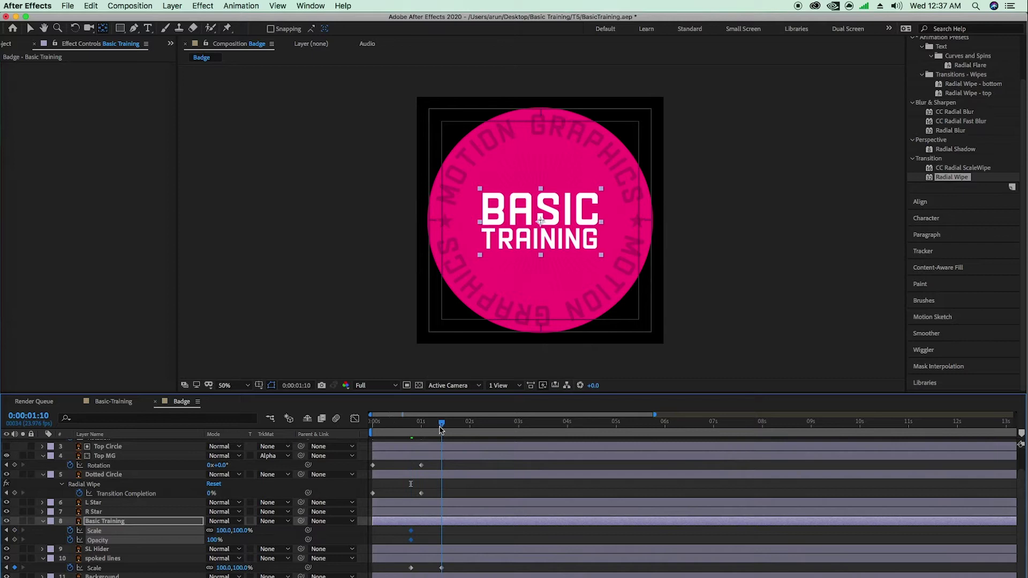
click(15, 540)
click(15, 531)
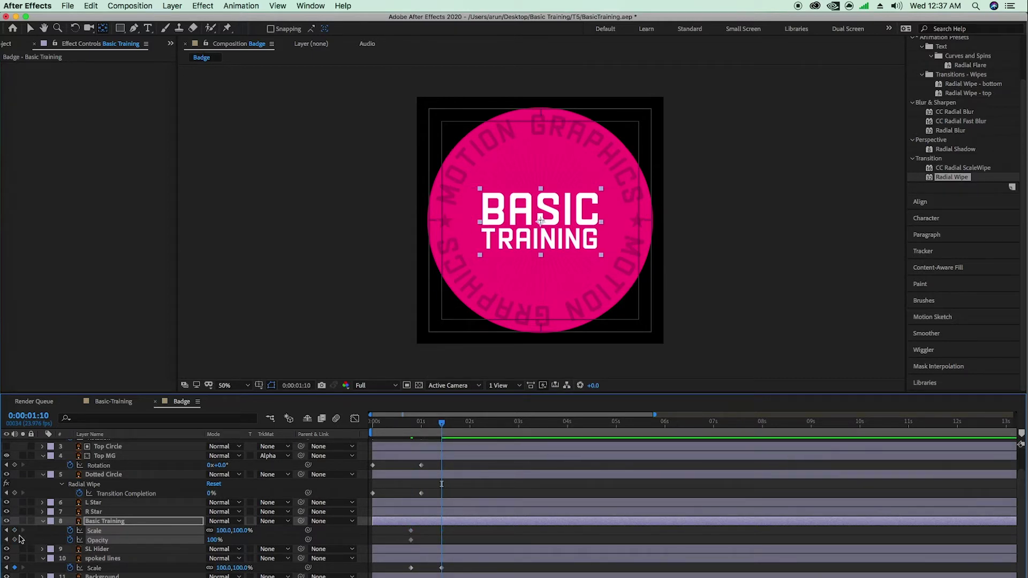
Set Basic Training's Scale to 120% and its Opacity to 0% at 0:00:00:19.
drag(439, 427, 405, 429)
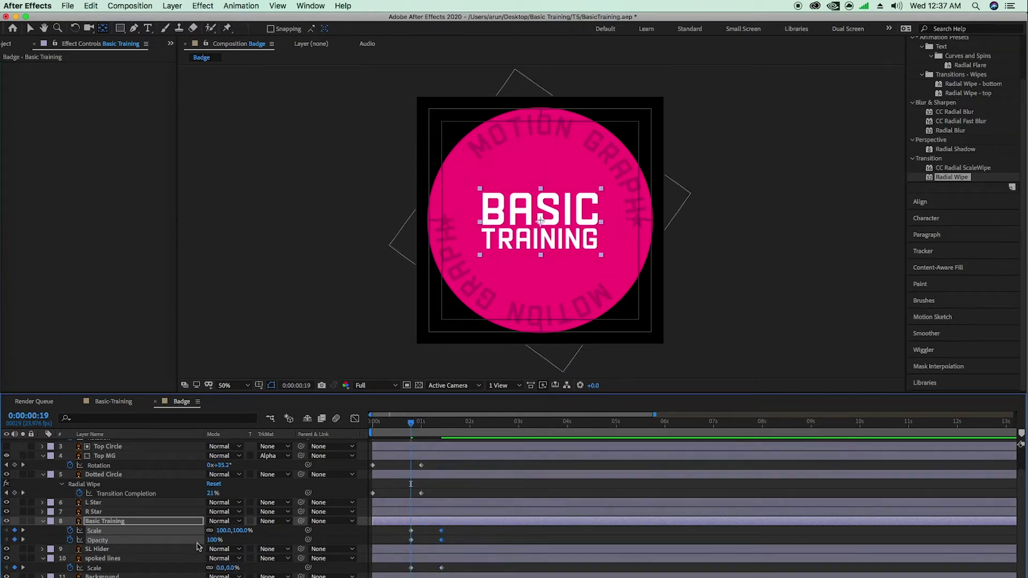
click(241, 531)
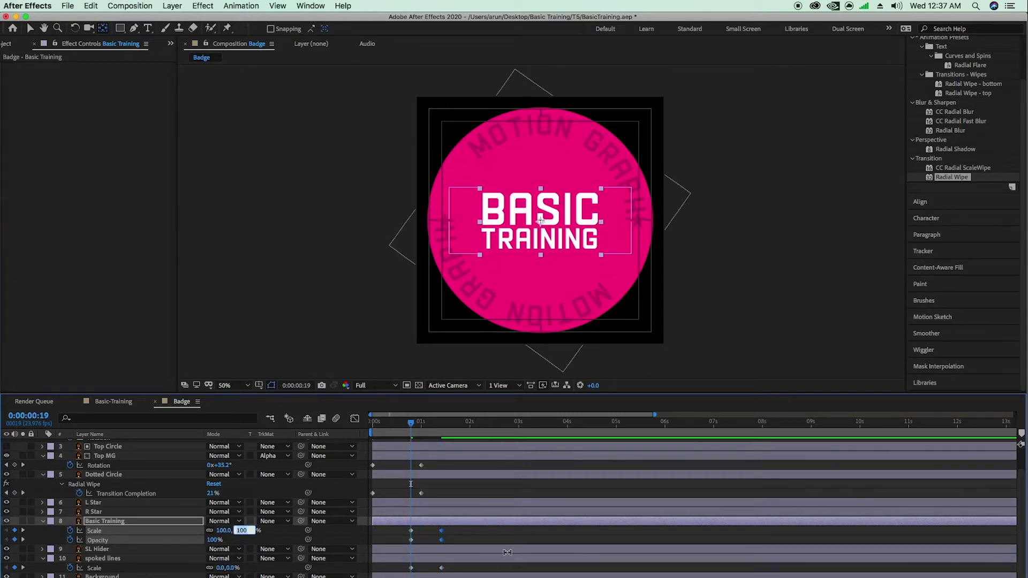
text(120)
key(Return)
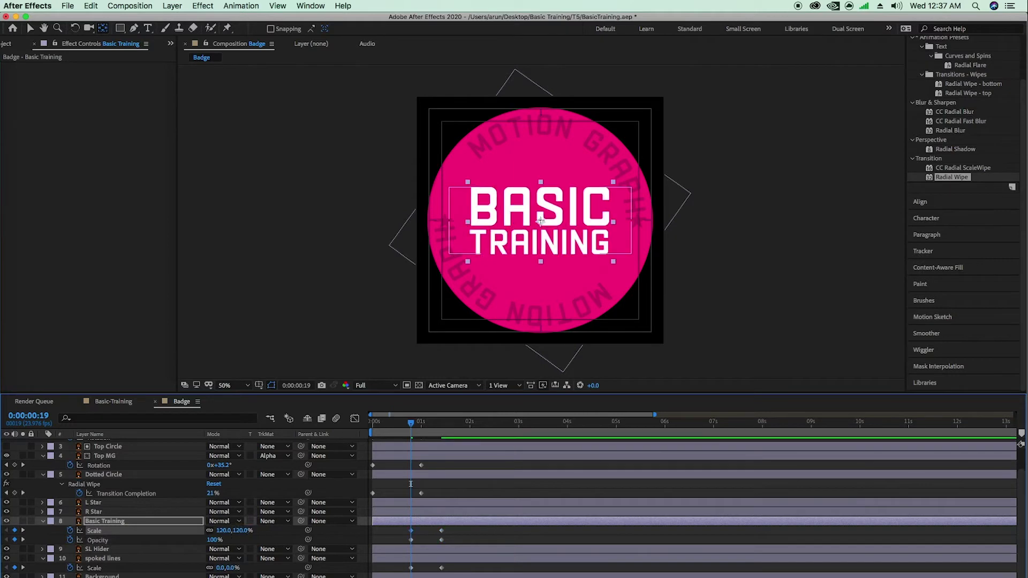
click(214, 541)
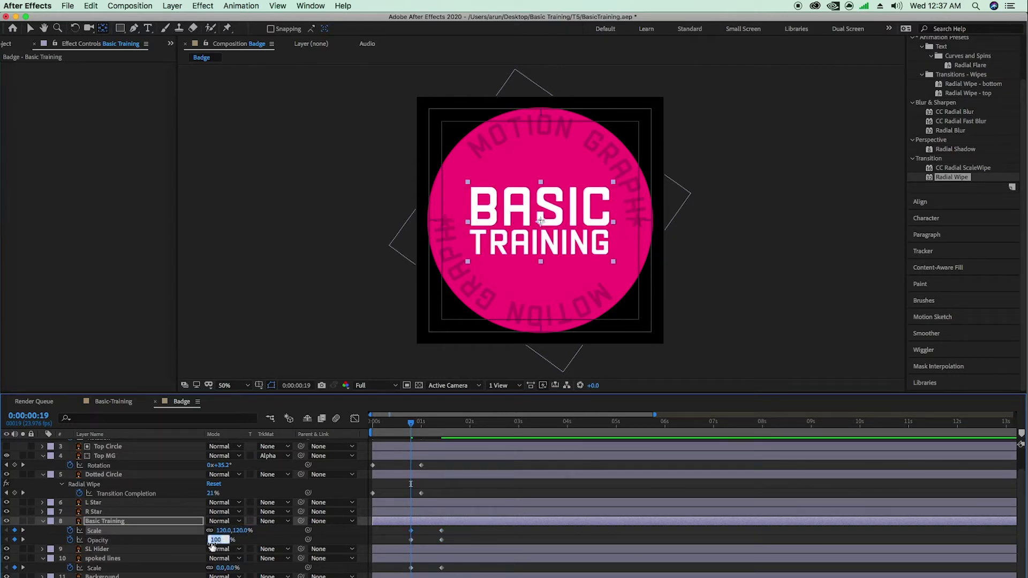
text(0)
key(Return)
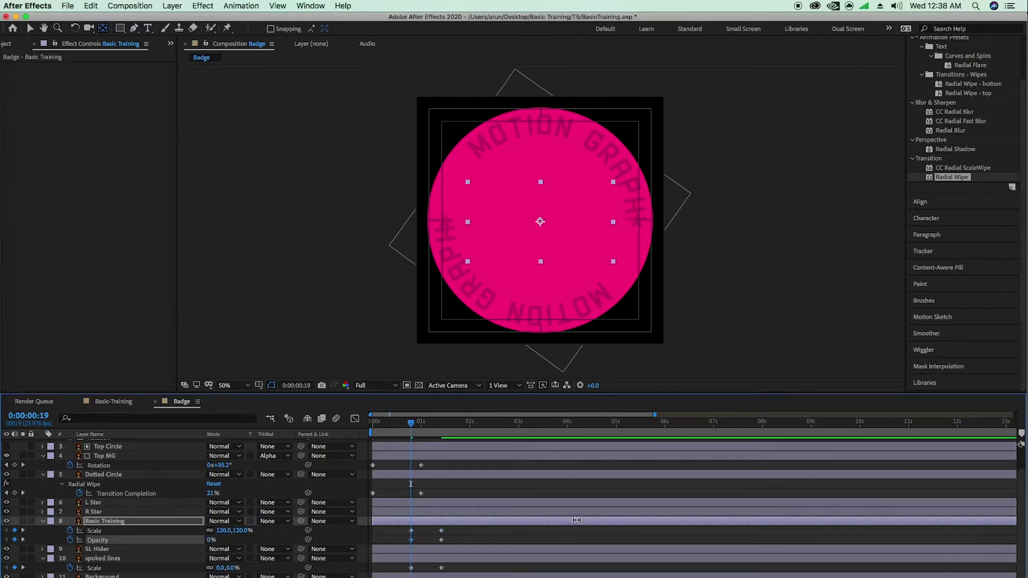
Preview the badge animation from 0:00:00:19 and again from the start to check the Basic Training fade-in.
drag(471, 424, 411, 426)
key(space)
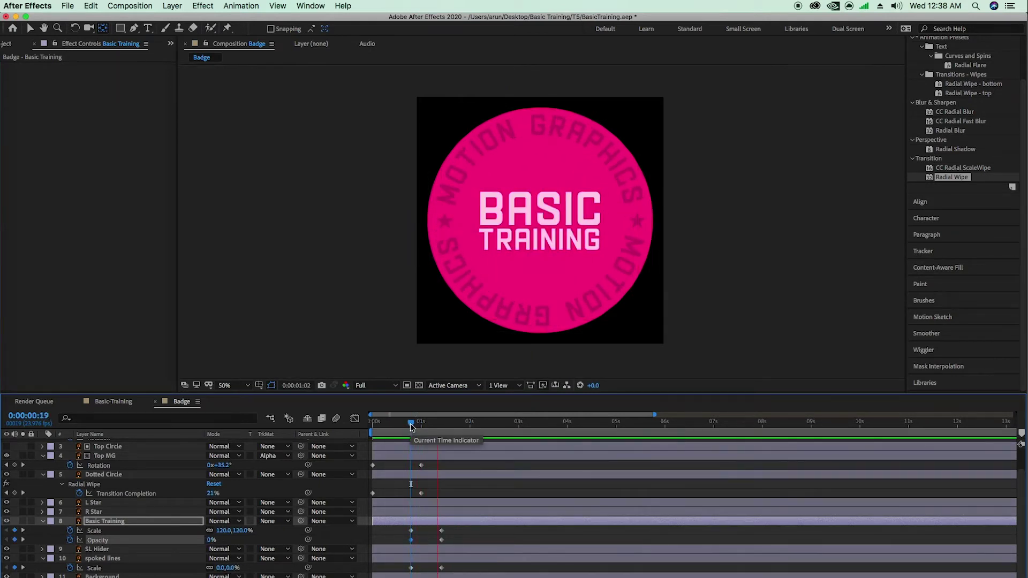
drag(417, 422, 299, 433)
key(space)
key(space)
key(space)
Keyframe the Scale and Opacity of both L Star and R Star at 100% at 0:00:01:03.
drag(402, 430, 428, 427)
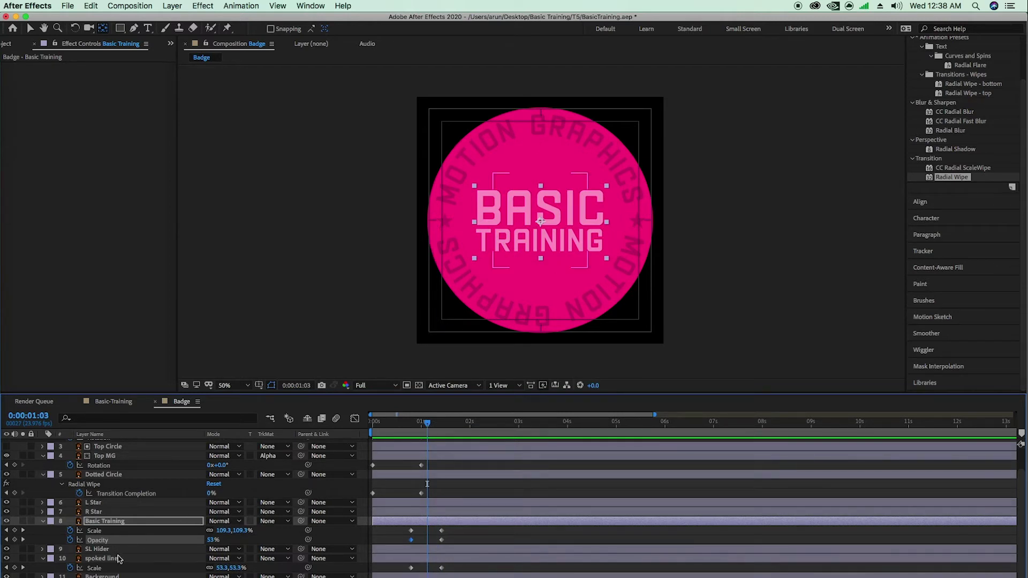
scroll(119, 560, up, 2)
click(106, 536)
shift+click(106, 532)
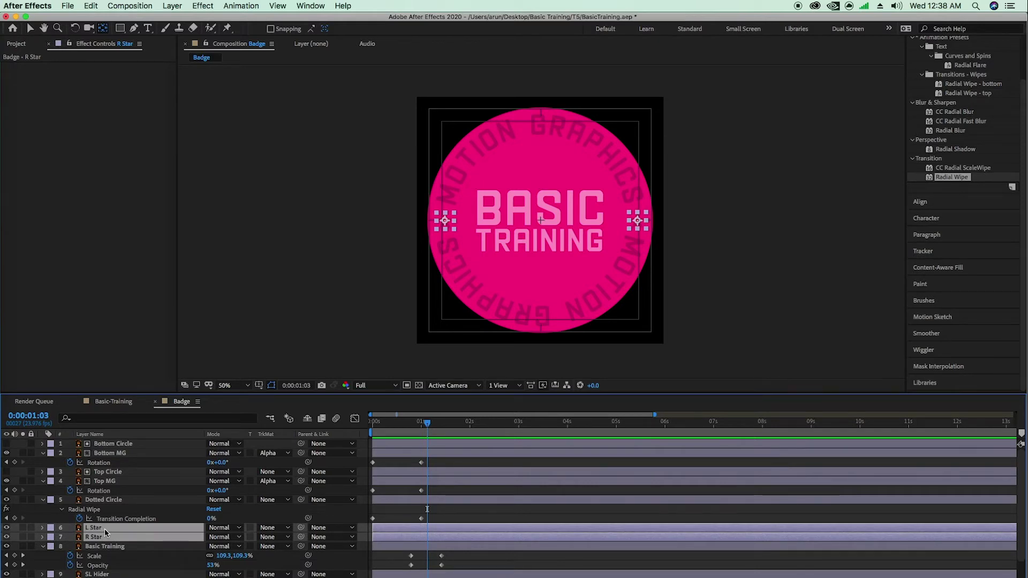
key(s)
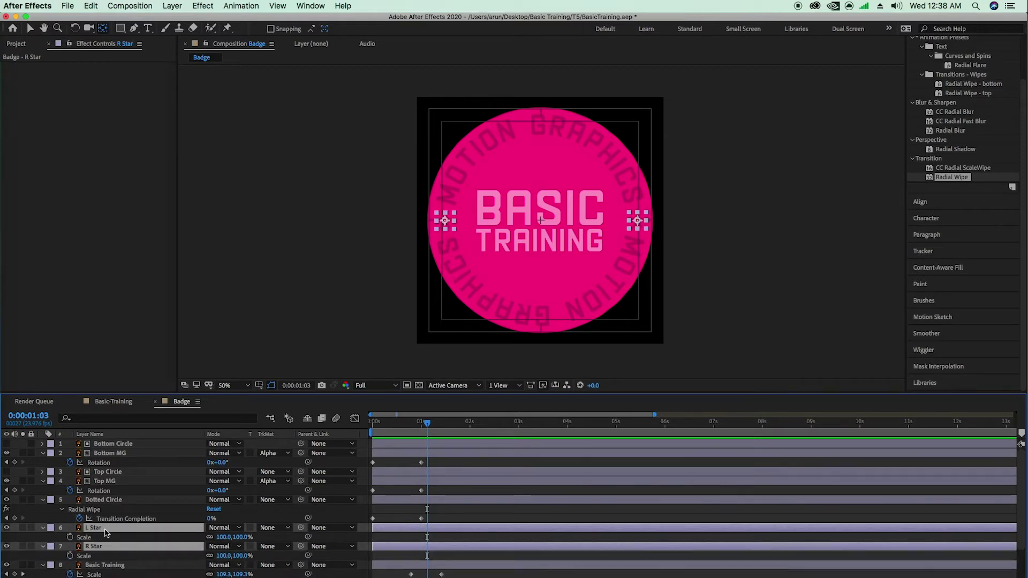
key(shift+t)
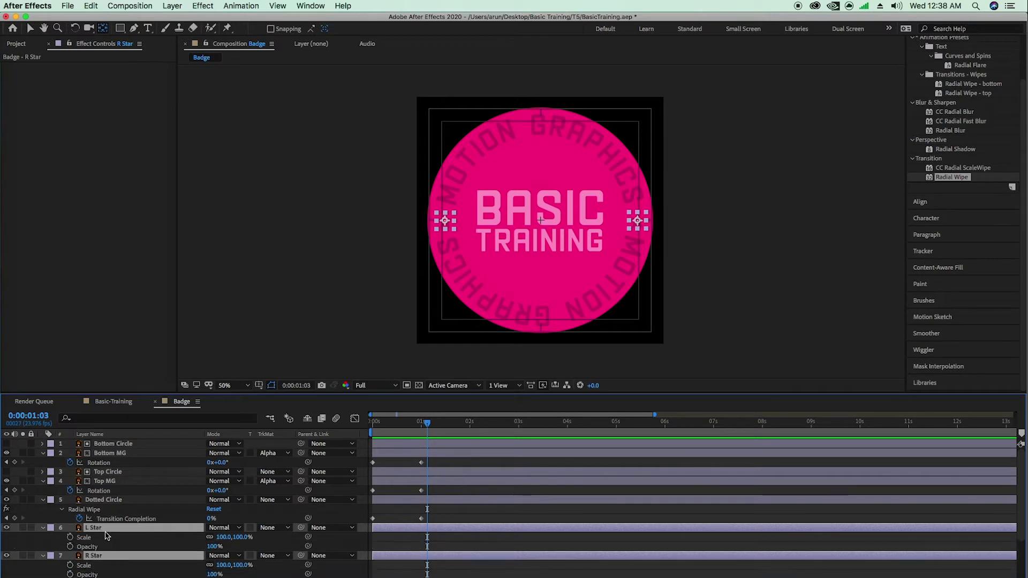
scroll(105, 537, down, 1)
scroll(105, 536, down, 1)
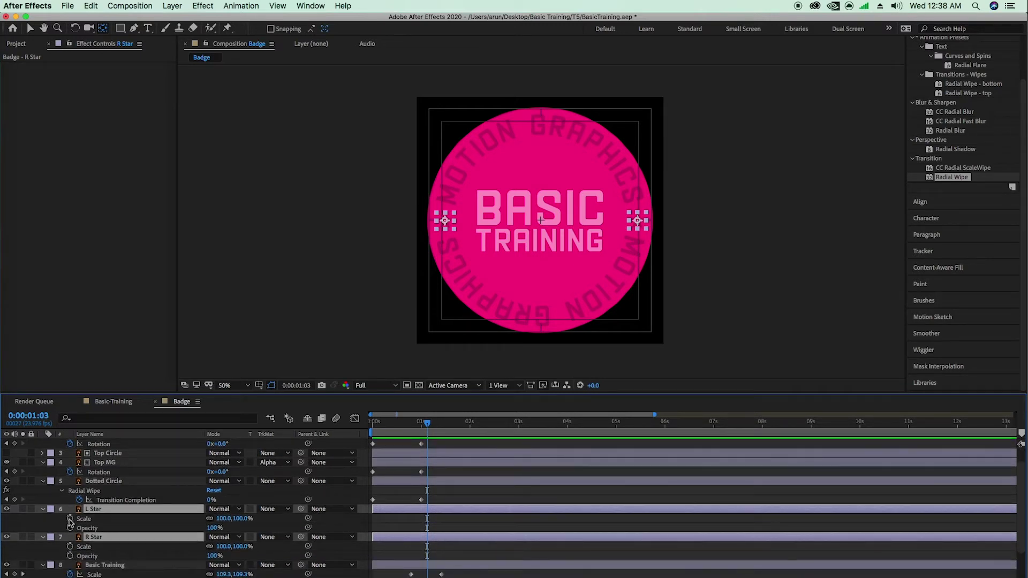
click(69, 519)
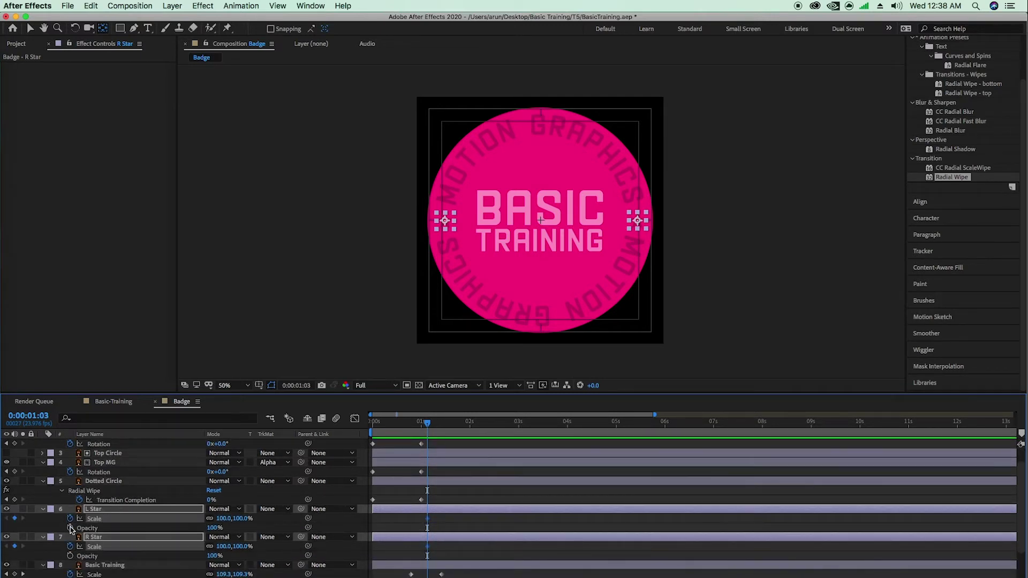
click(70, 528)
Add Scale and Opacity keyframes at 100% for both star layers at 0:00:01:12.
drag(429, 424, 446, 427)
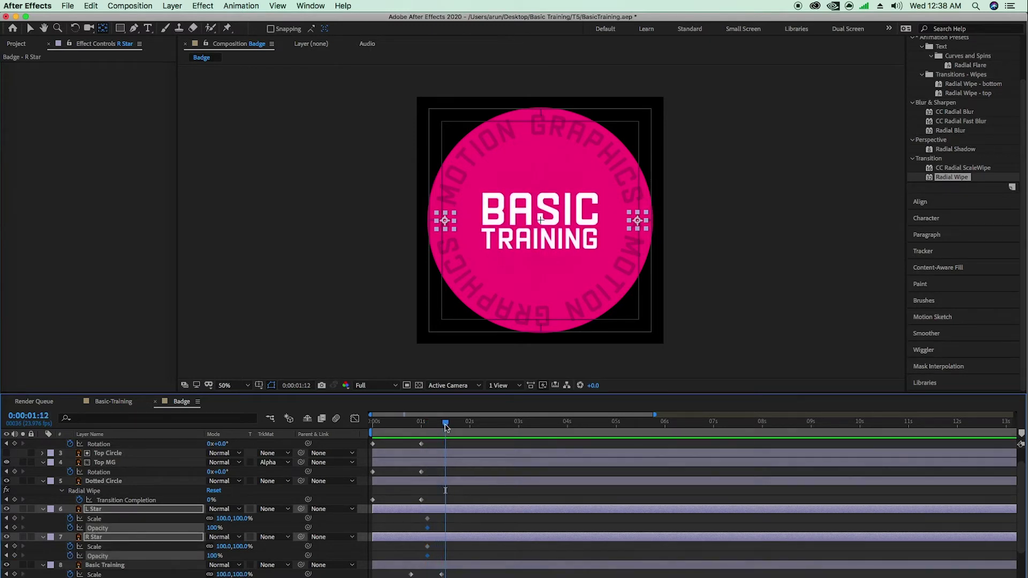
click(14, 518)
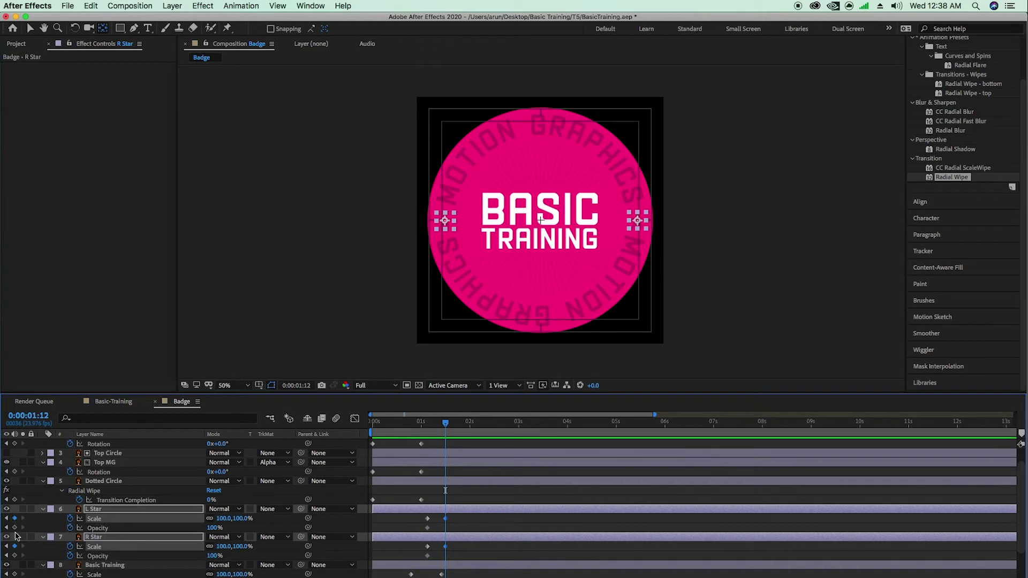
click(14, 528)
Set the Scale and Opacity of both star layers to 0% at 0:00:01:03.
drag(446, 423, 425, 426)
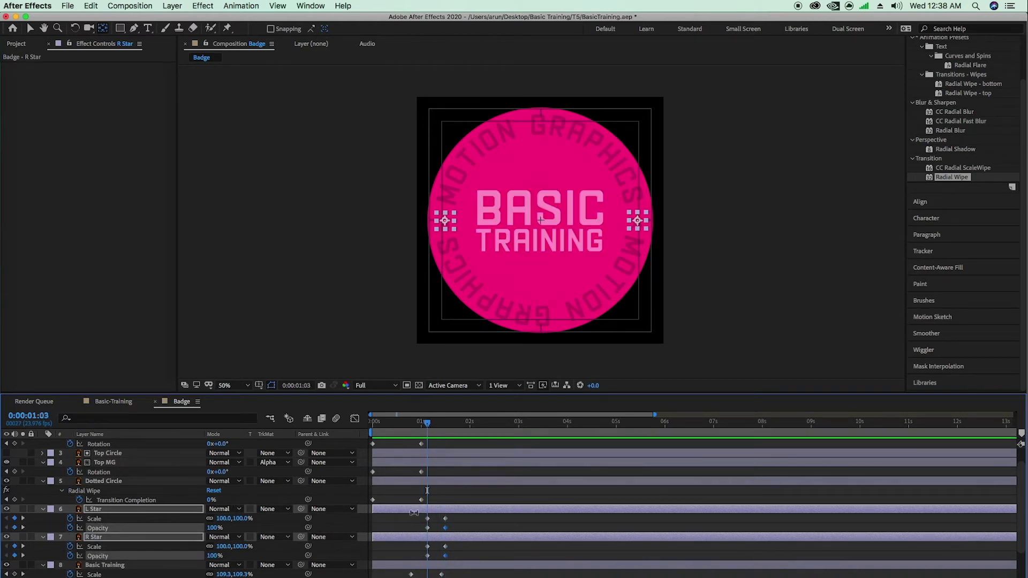
click(224, 519)
text(00)
key(Return)
click(214, 528)
text(0)
key(Return)
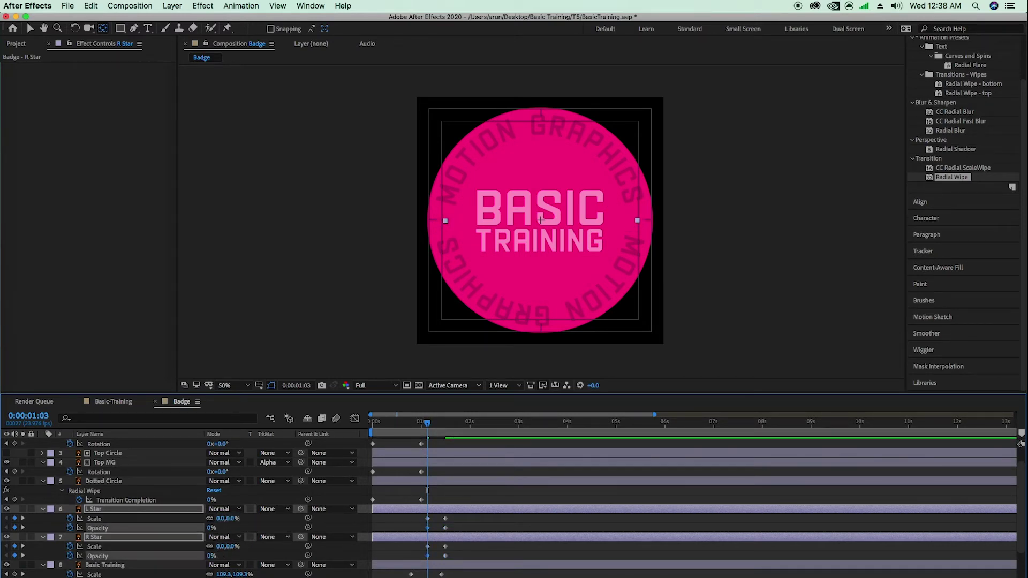
Preview the badge animation from the start to check how the two stars come in.
drag(393, 427, 362, 432)
key(space)
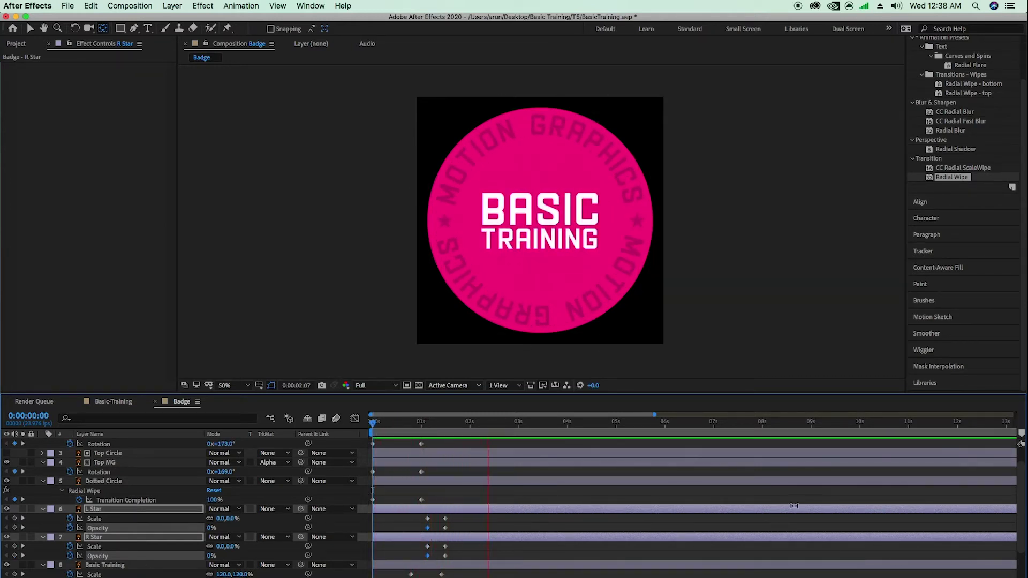
drag(477, 423, 371, 455)
click(517, 493)
key(space)
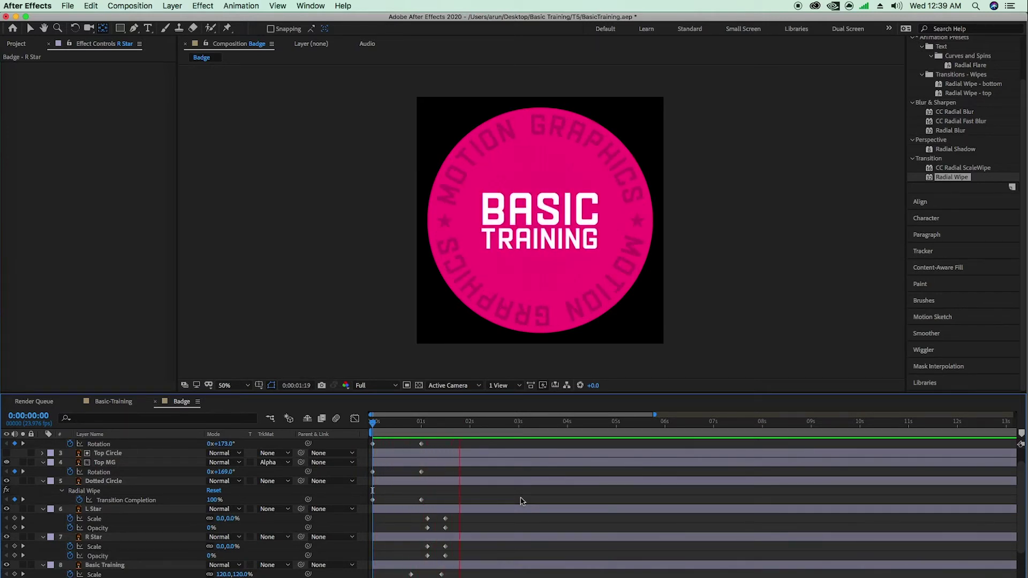
key(space)
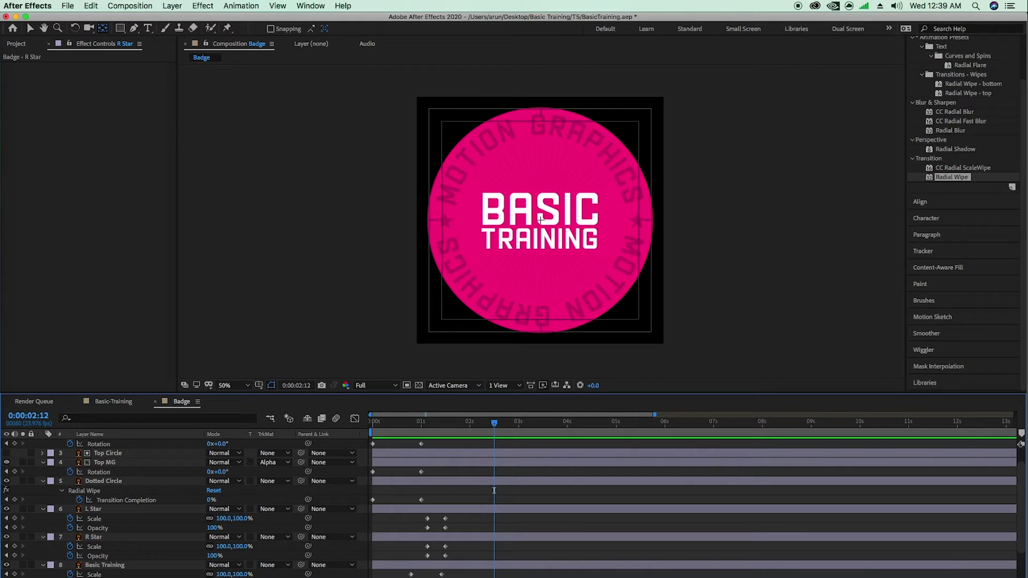
Switch to the Basic-Training composition and add the Badge composition as the topmost layer, above foreground barbs.
click(110, 402)
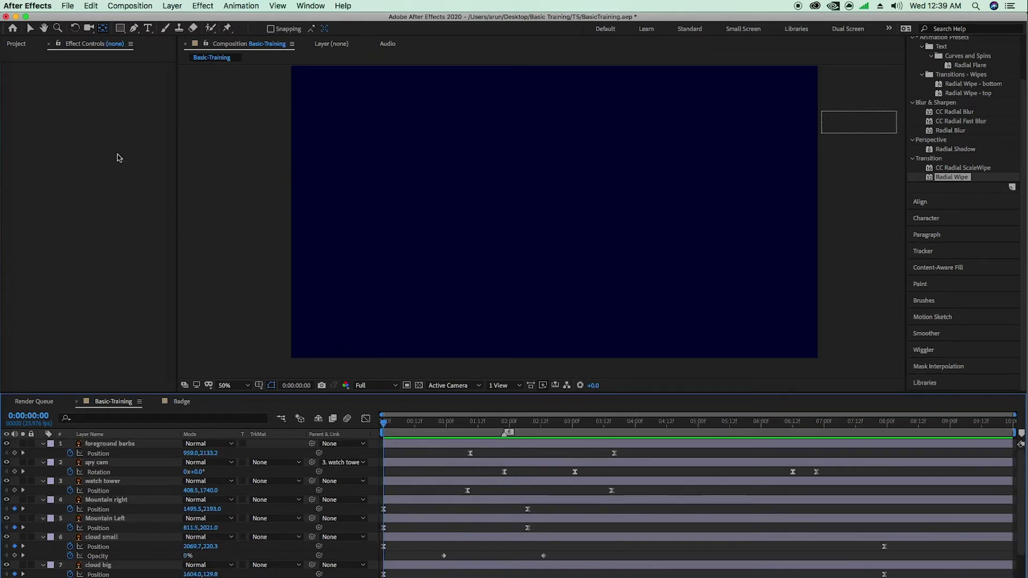
click(24, 44)
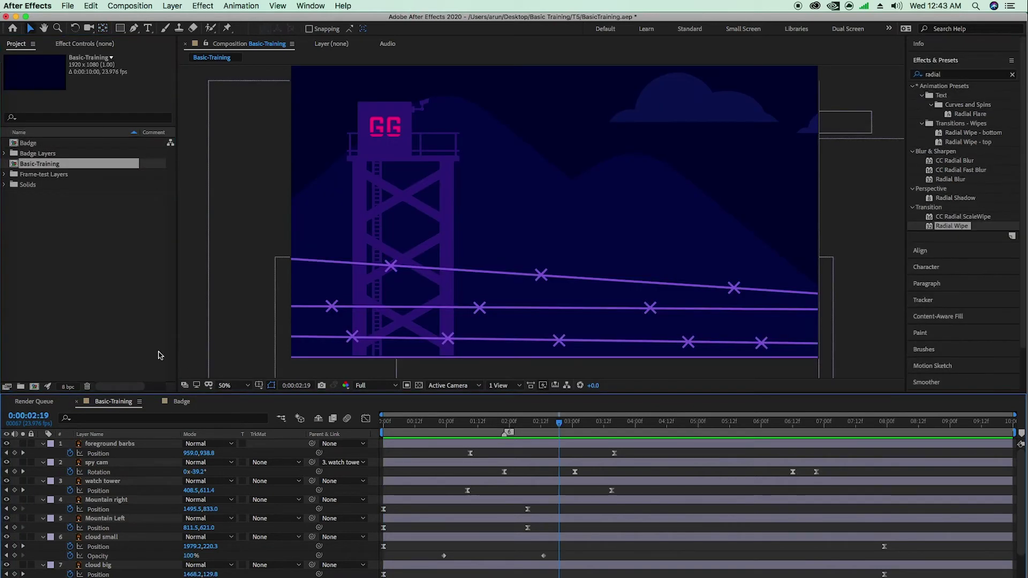
click(24, 143)
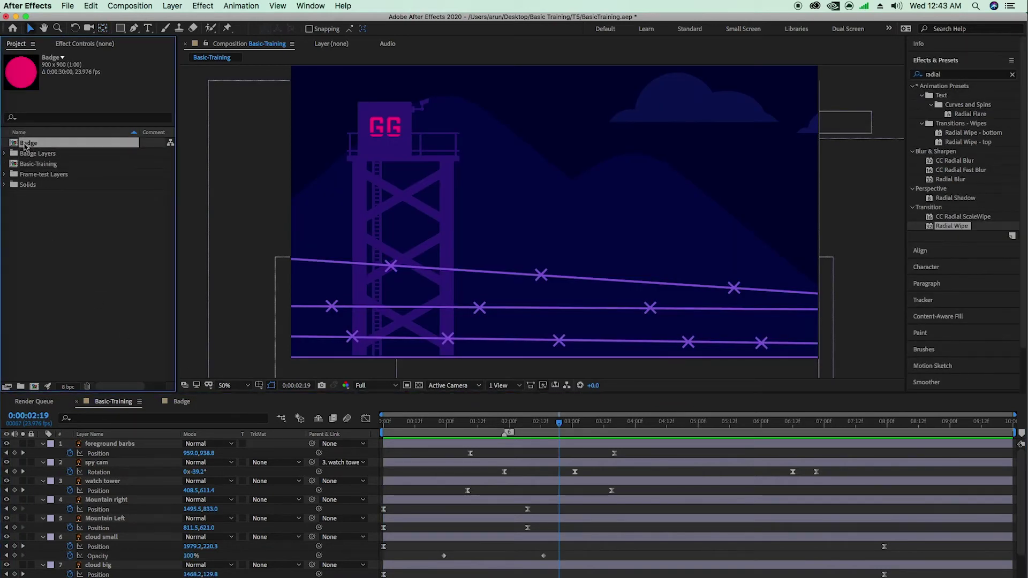
drag(32, 145, 108, 445)
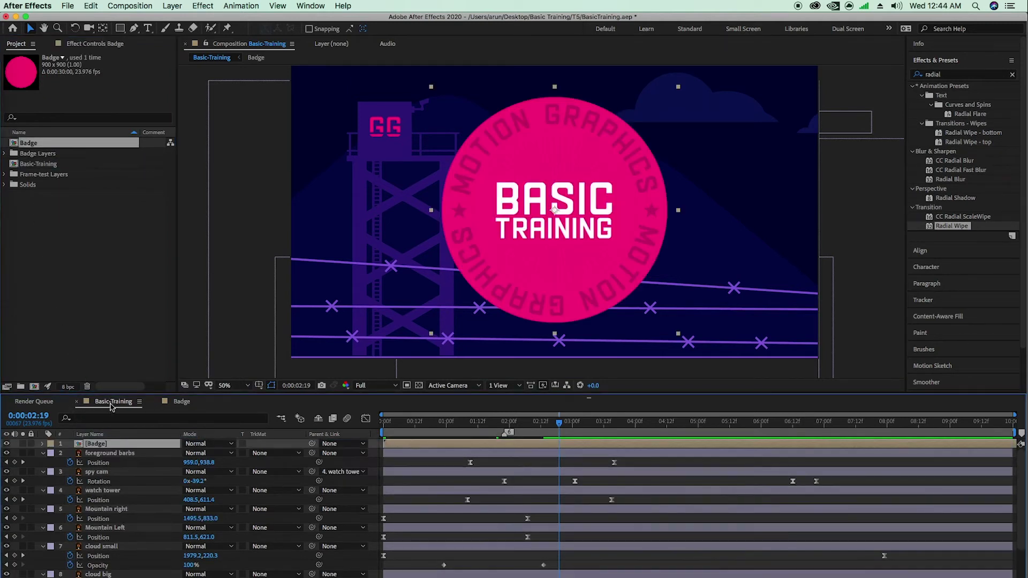
Shift the Badge layer to start at 0:00:01:19 and keyframe its Scale at 100% and Rotation at 0° there.
drag(547, 427, 498, 429)
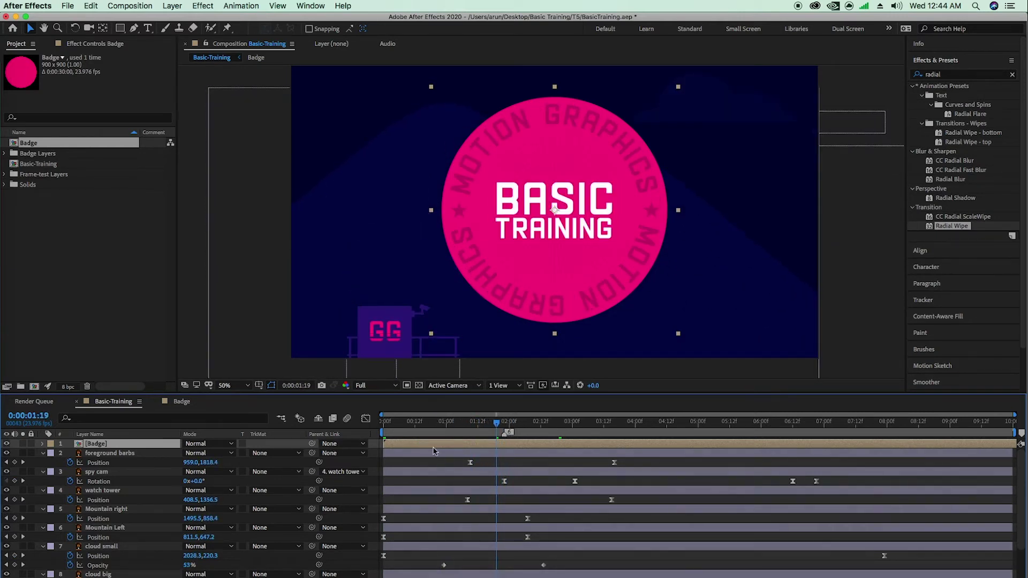
drag(408, 447, 507, 448)
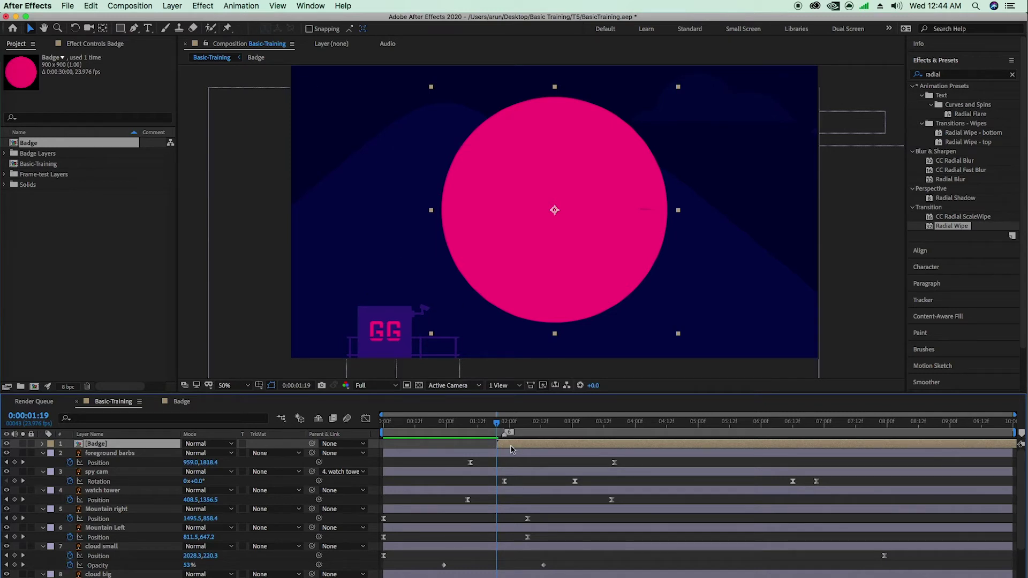
key(s)
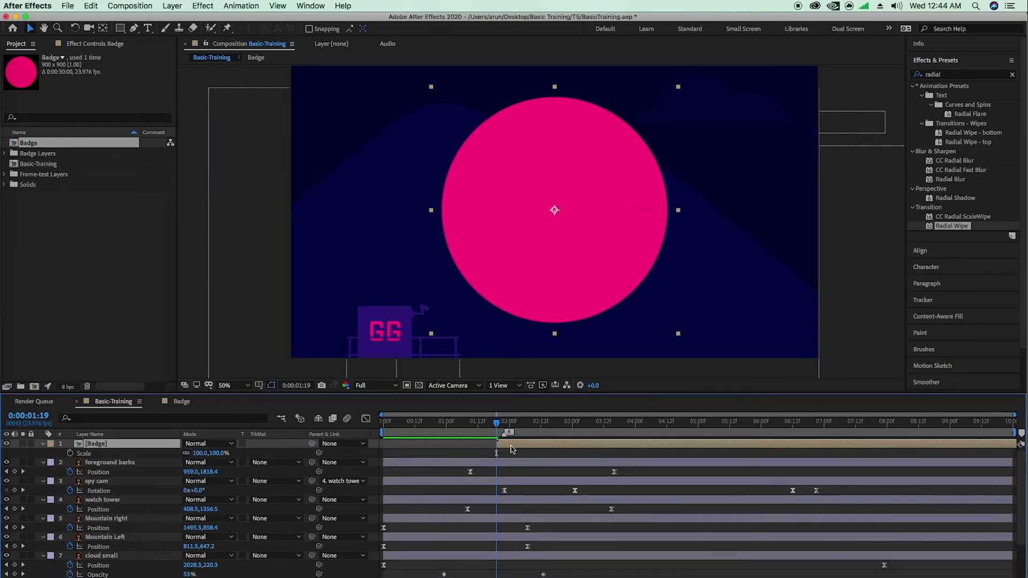
key(shift+r)
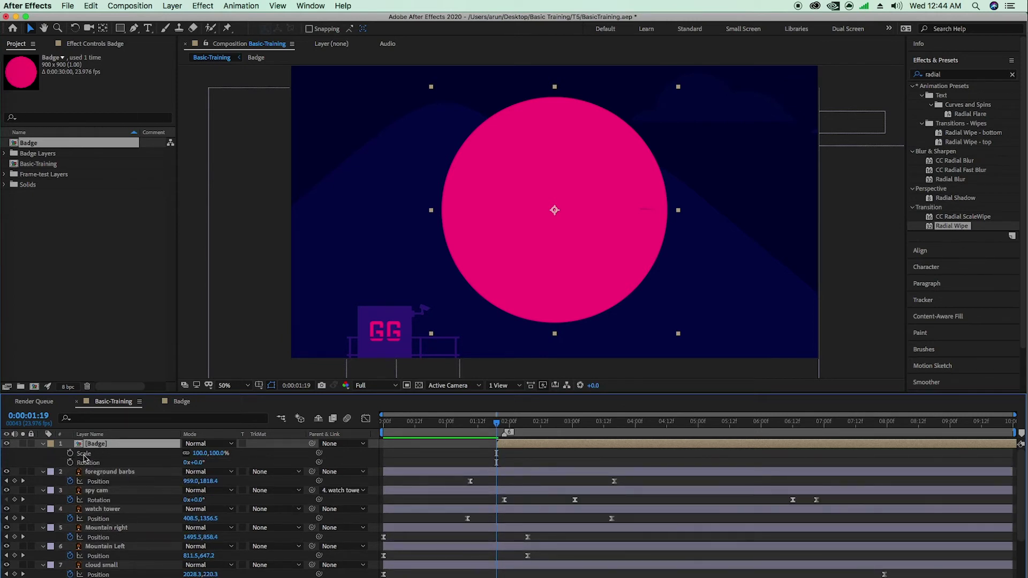
click(71, 465)
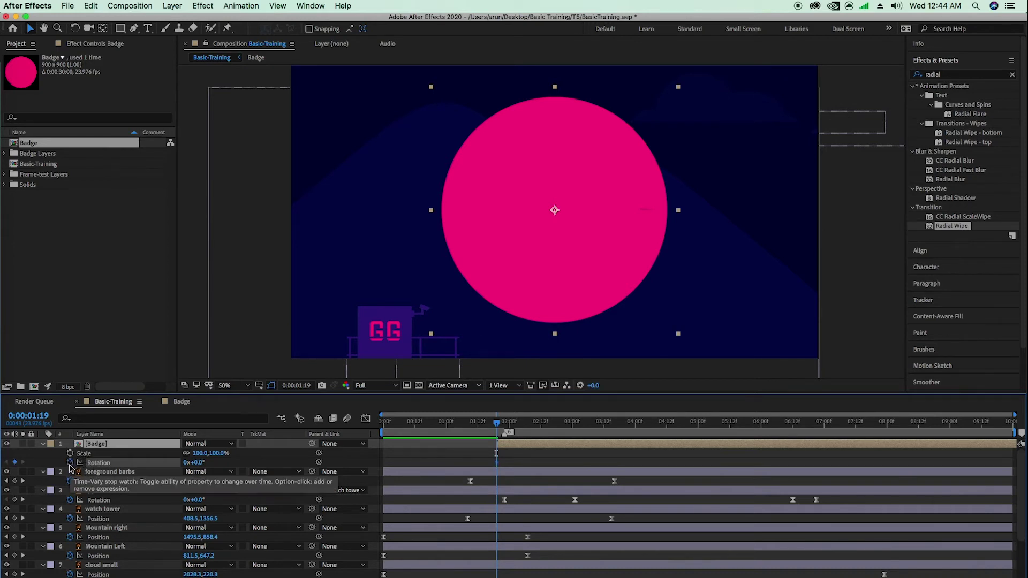
click(69, 453)
click(69, 462)
Add Scale and Rotation keyframes with unchanged values to the Badge layer at 0:00:06:00.
drag(496, 422, 768, 429)
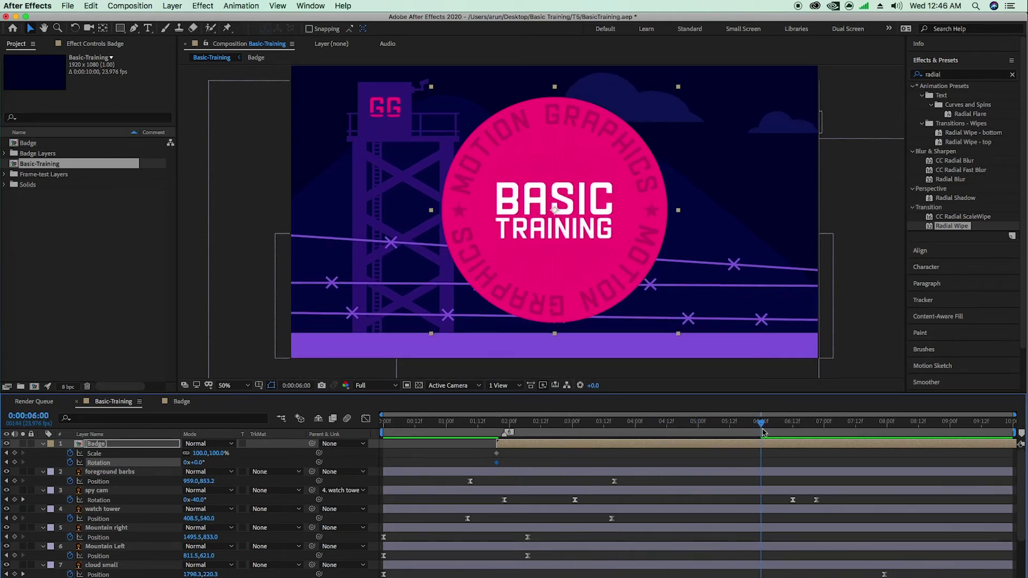
click(14, 453)
click(14, 462)
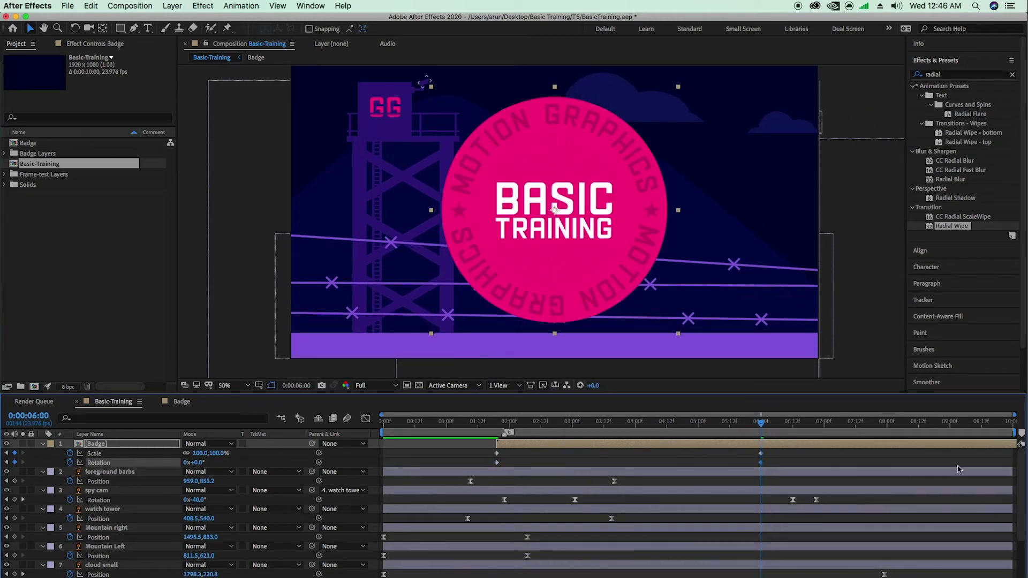
Set the Badge layer's Rotation to 40° and Scale to 0% at 0:00:01:19, and preview the animation.
drag(732, 429, 497, 447)
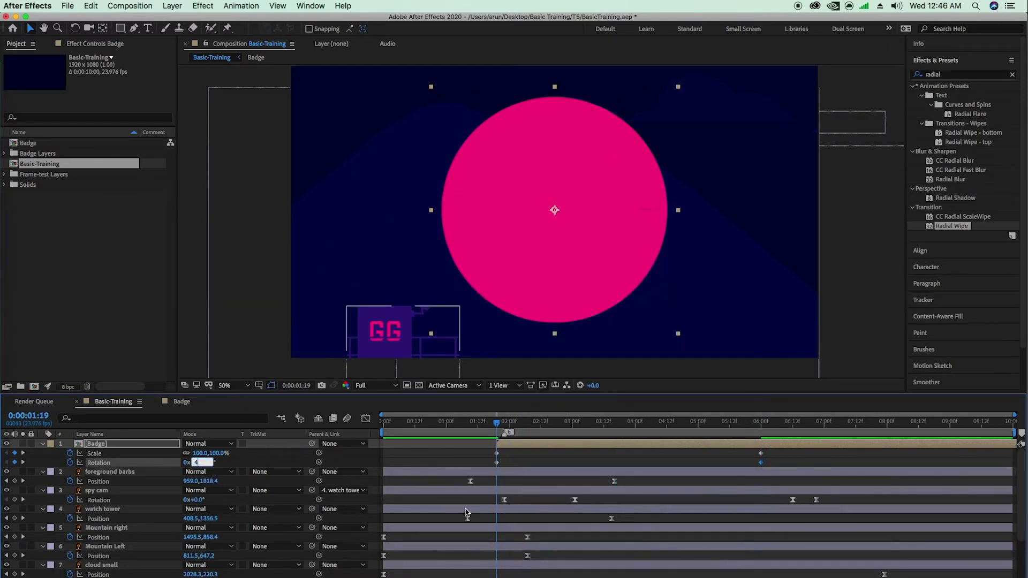
key(Return)
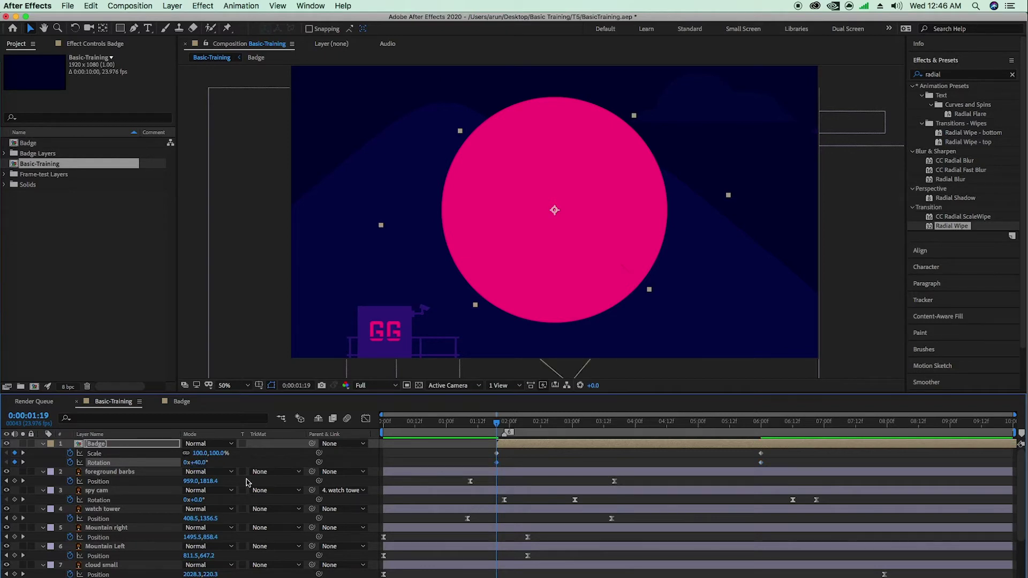
click(223, 454)
text(0)
key(Return)
key(space)
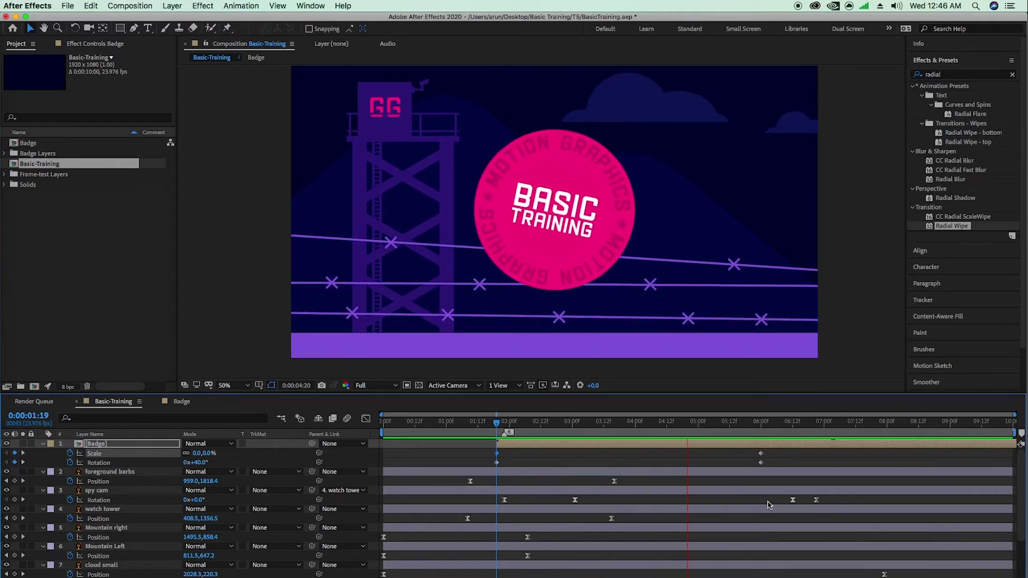
Set the Badge layer's Scale to 70% at 0:00:06:00.
click(759, 433)
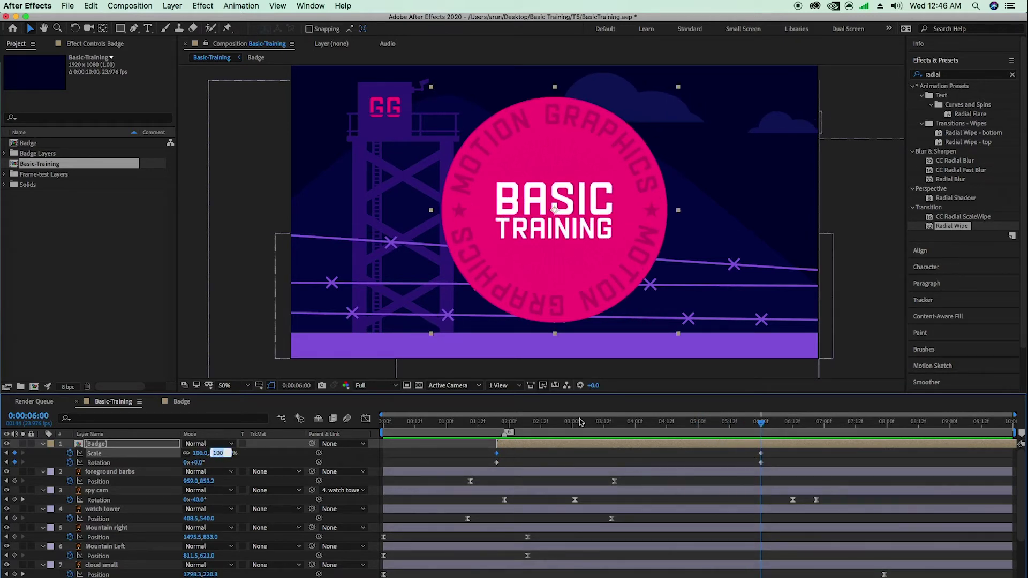
text(70)
key(Return)
Preview the scene from 0:00:01:19 to check the badge's growth and rotation.
drag(511, 427, 498, 428)
key(space)
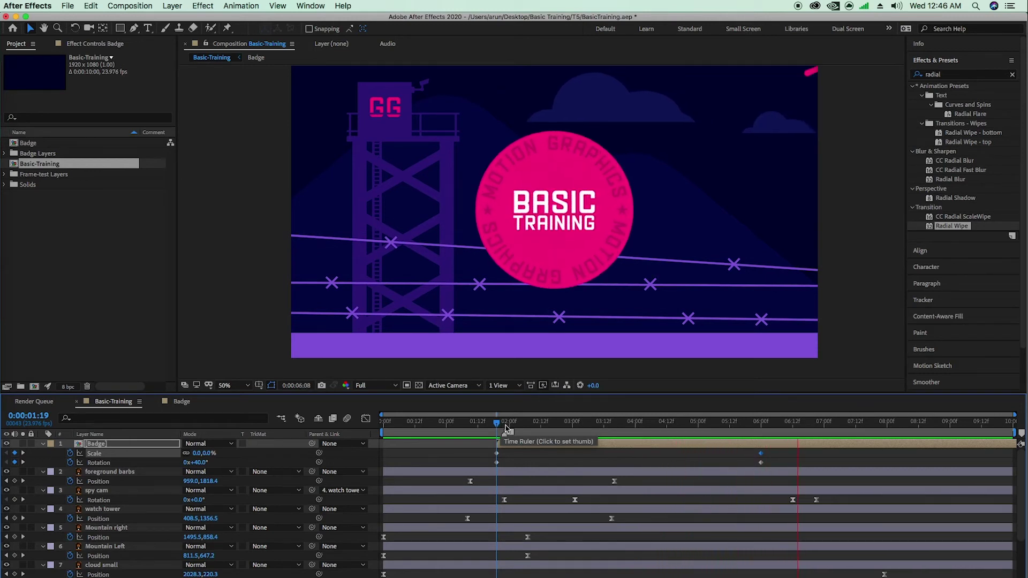
key(space)
Apply the Radial Wipe effect to the Badge layer and keyframe its Transition Completion at 0% at 0:00:01:19.
drag(509, 425, 495, 455)
click(530, 447)
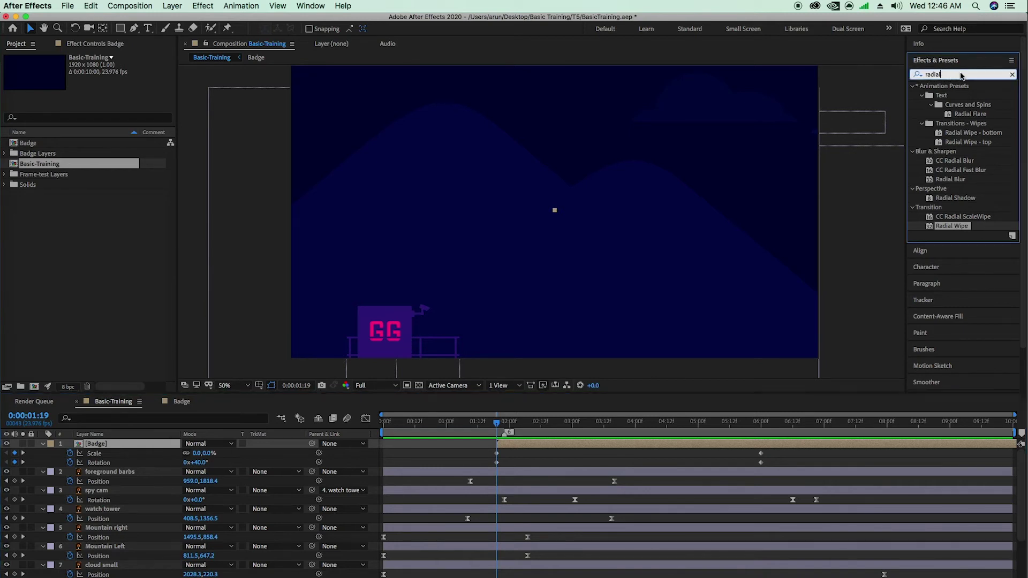
drag(961, 75, 855, 72)
text(radial)
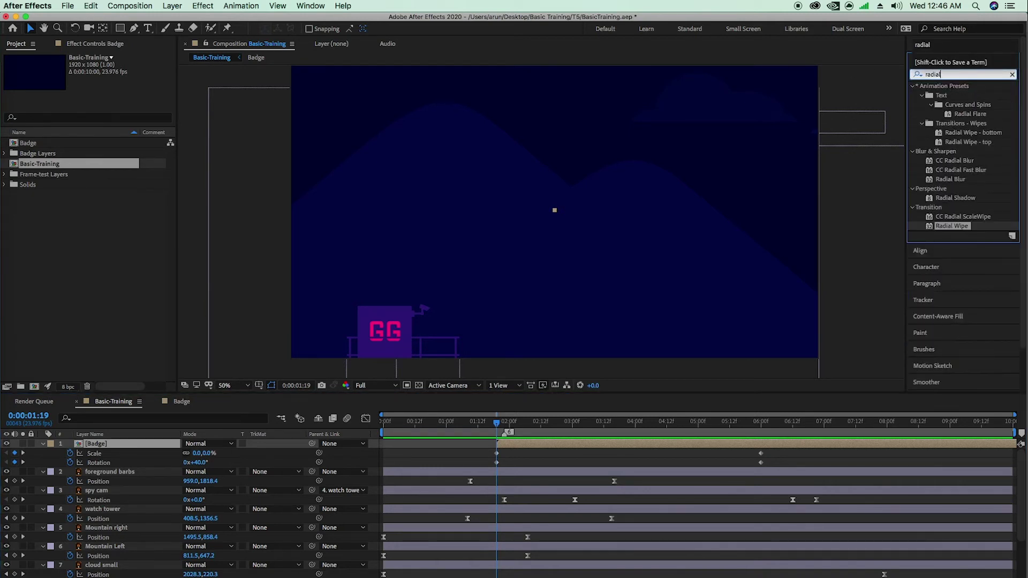
drag(946, 228, 132, 448)
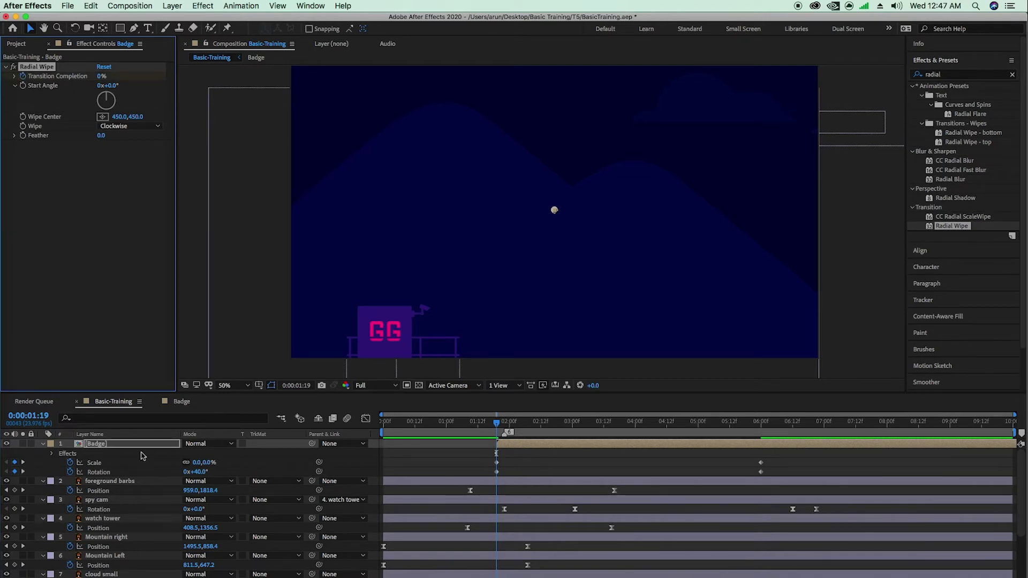
Reveal the Badge layer's keyframed properties and add a Transition Completion keyframe at 0% at 0:00:03:00.
click(115, 445)
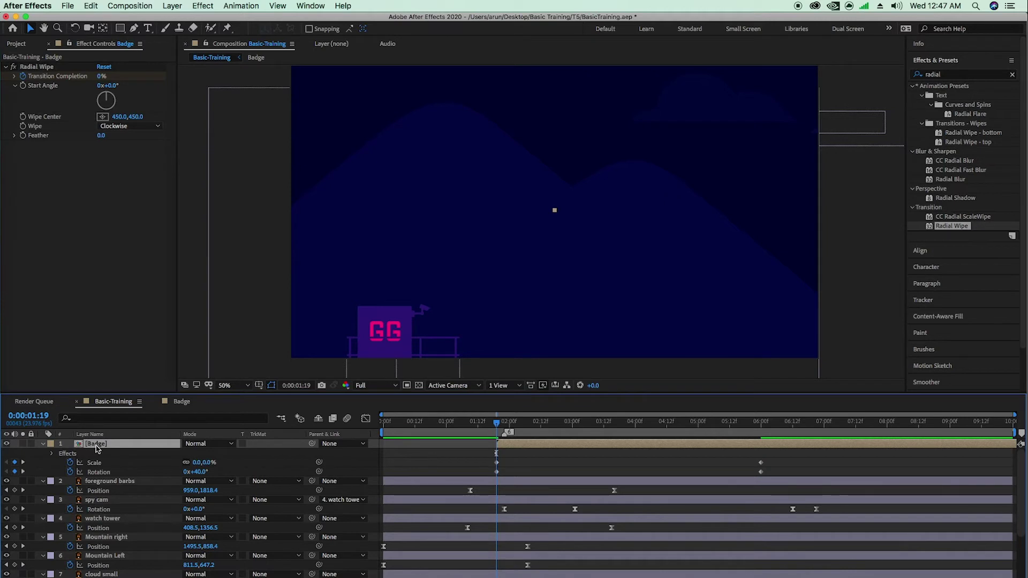
key(u)
drag(554, 426, 572, 434)
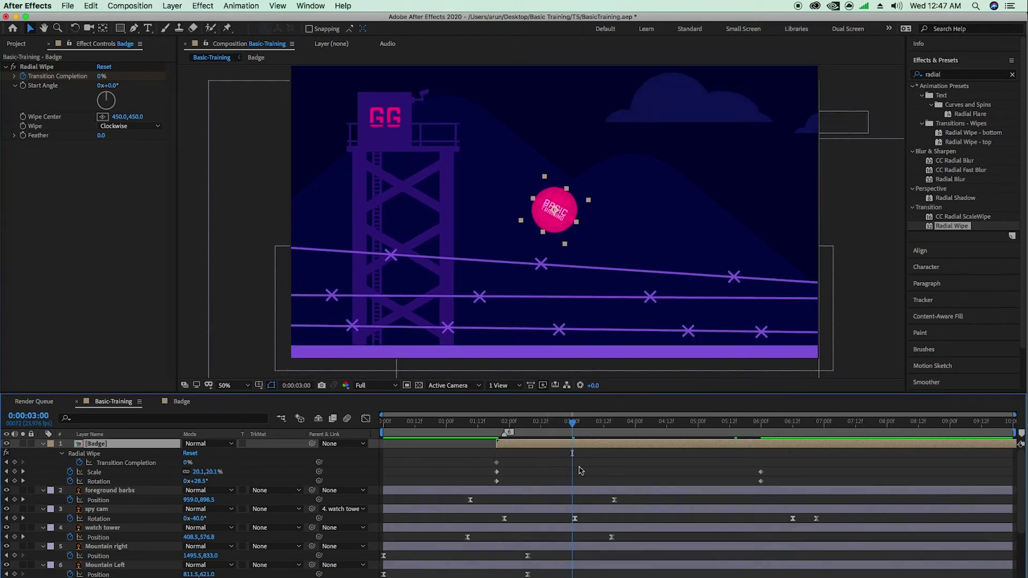
click(14, 462)
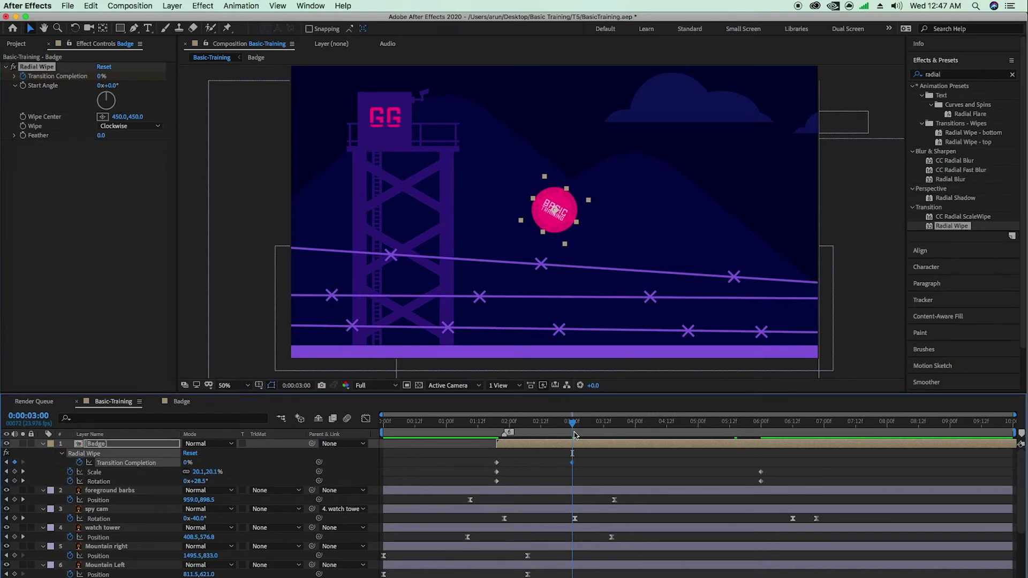
Set the Badge layer's Radial Wipe Transition Completion to 100% at 0:00:01:19 and preview the wipe-in from that frame.
drag(550, 429, 498, 427)
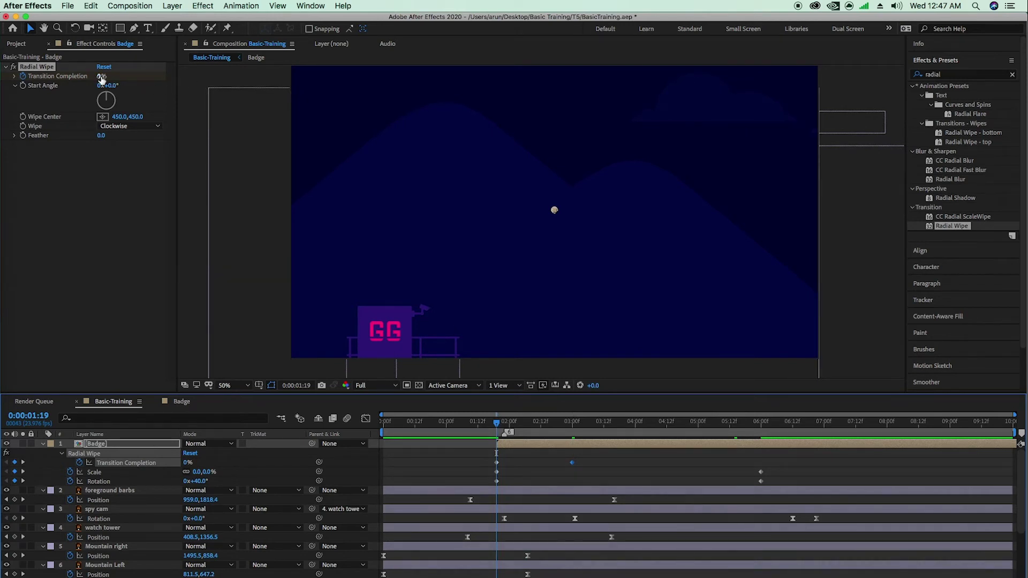
drag(101, 77, 133, 77)
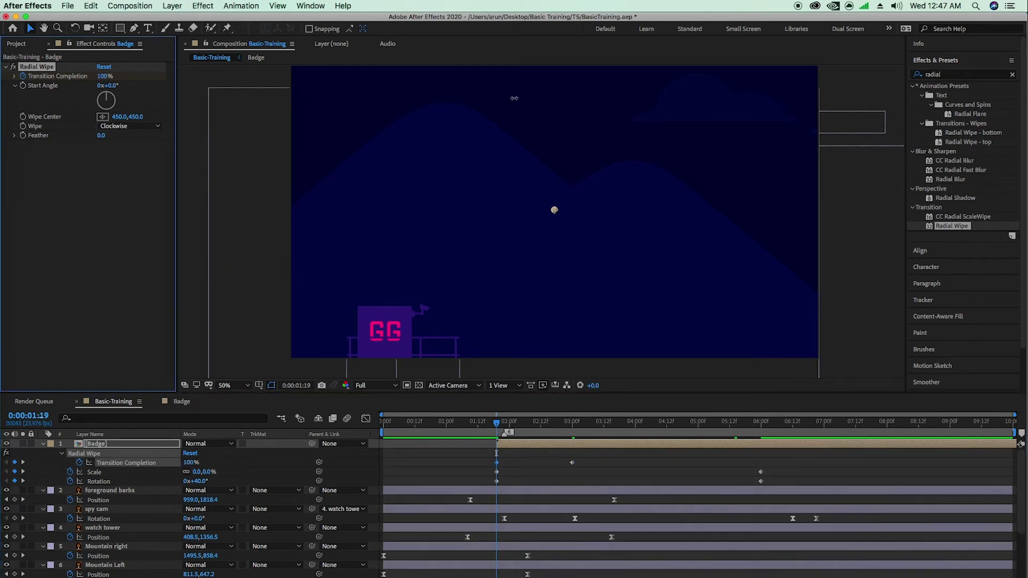
key(space)
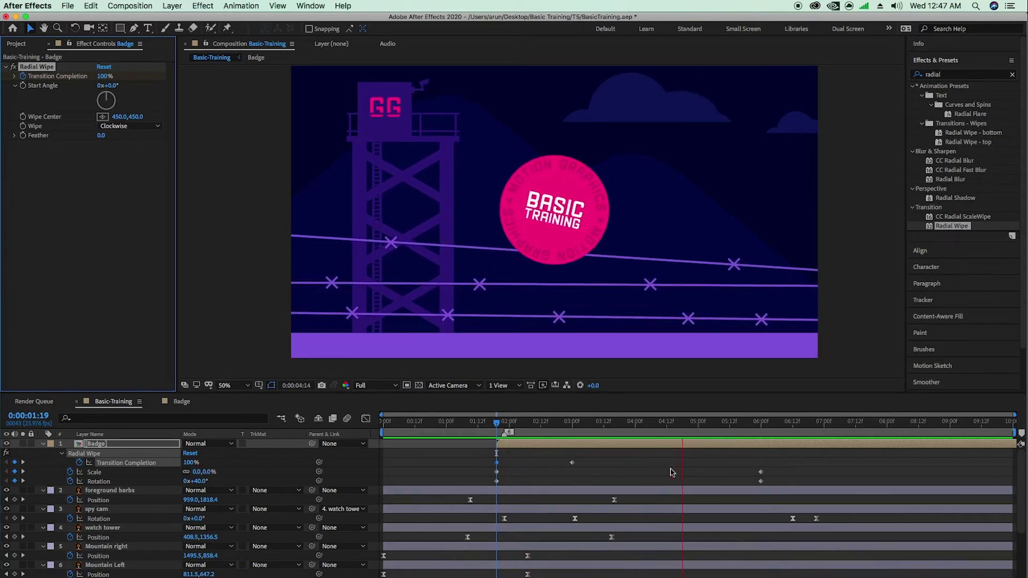
drag(524, 427, 497, 440)
key(space)
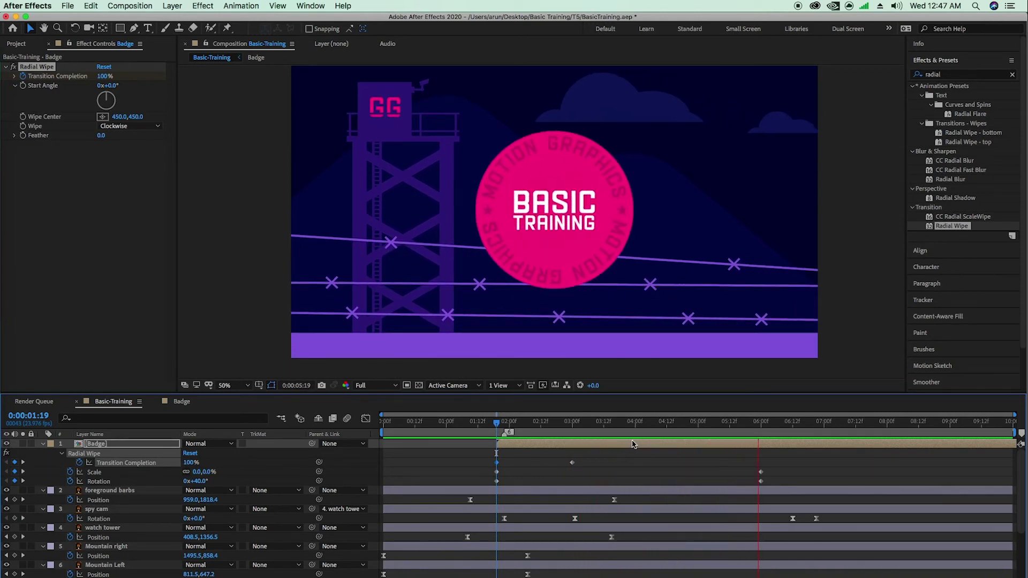
key(space)
drag(645, 424, 497, 432)
Search the effects for "light" and apply CC Light Sweep to the Badge layer.
click(934, 74)
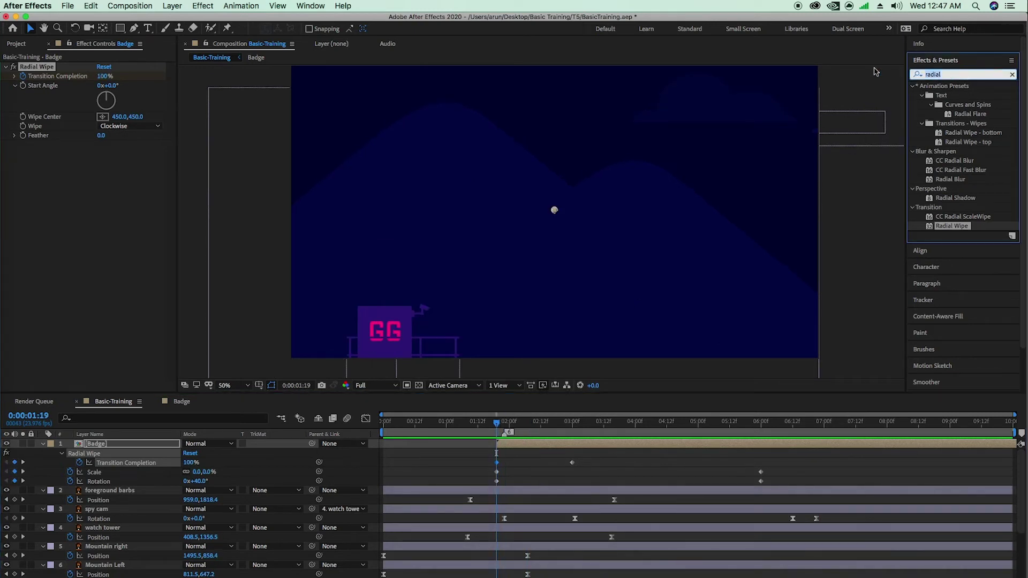
text(light)
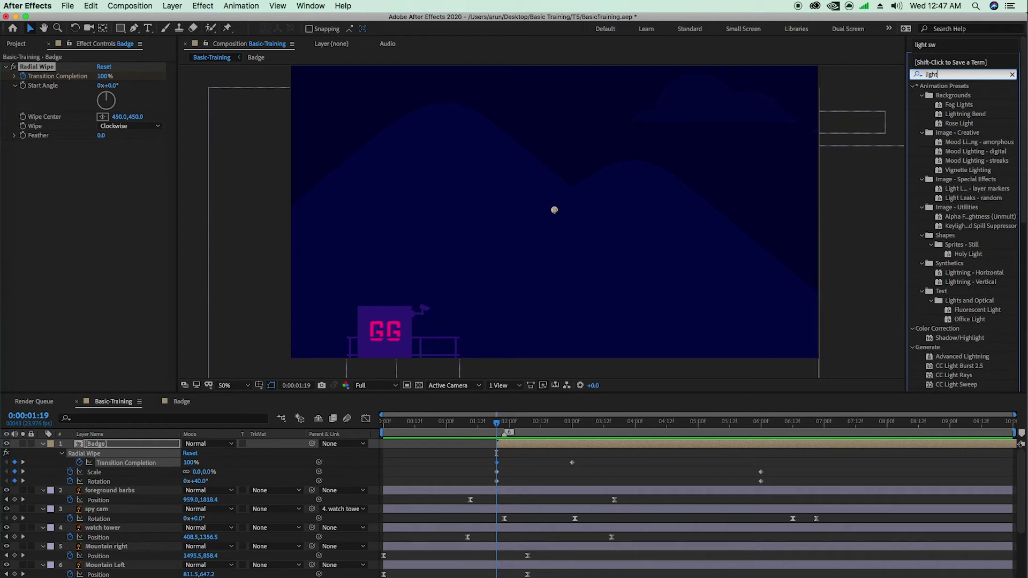
scroll(949, 322, down, 3)
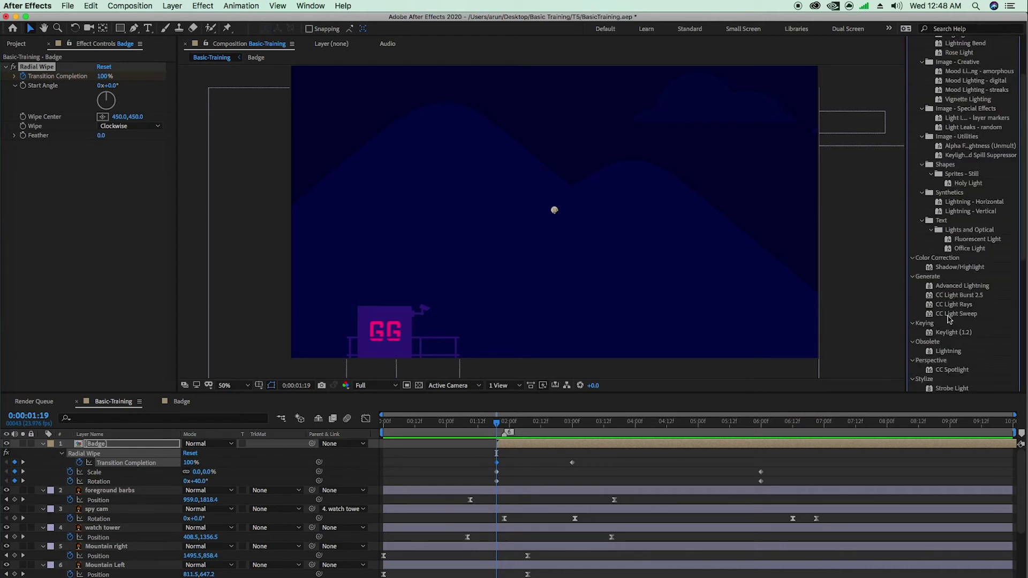
drag(977, 317, 148, 446)
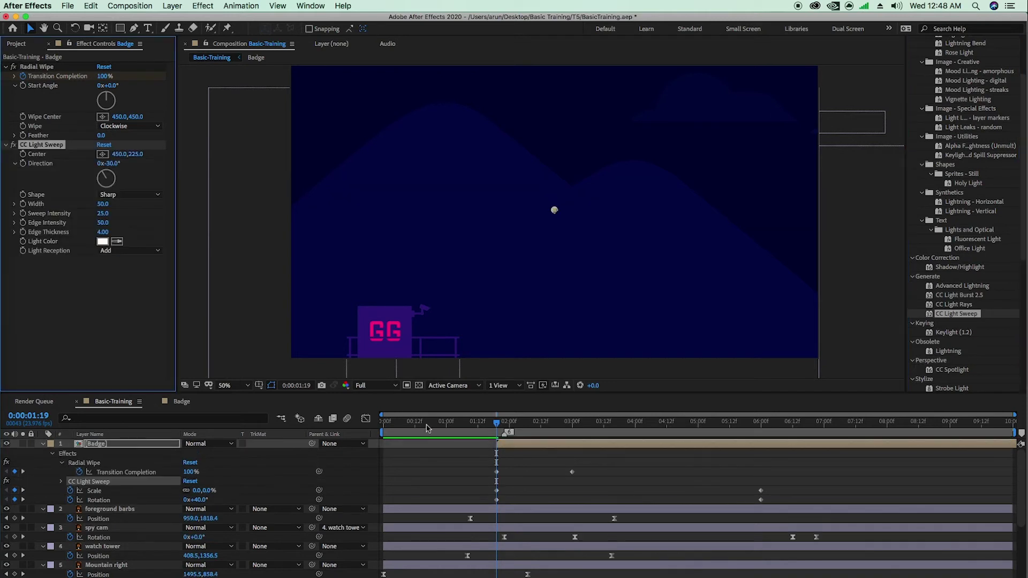
Move the Badge layer's ending Scale and Rotation keyframes to 0:00:04:23 and preview the faster growth from 0:00:01:21.
drag(497, 423, 688, 465)
drag(780, 472, 697, 499)
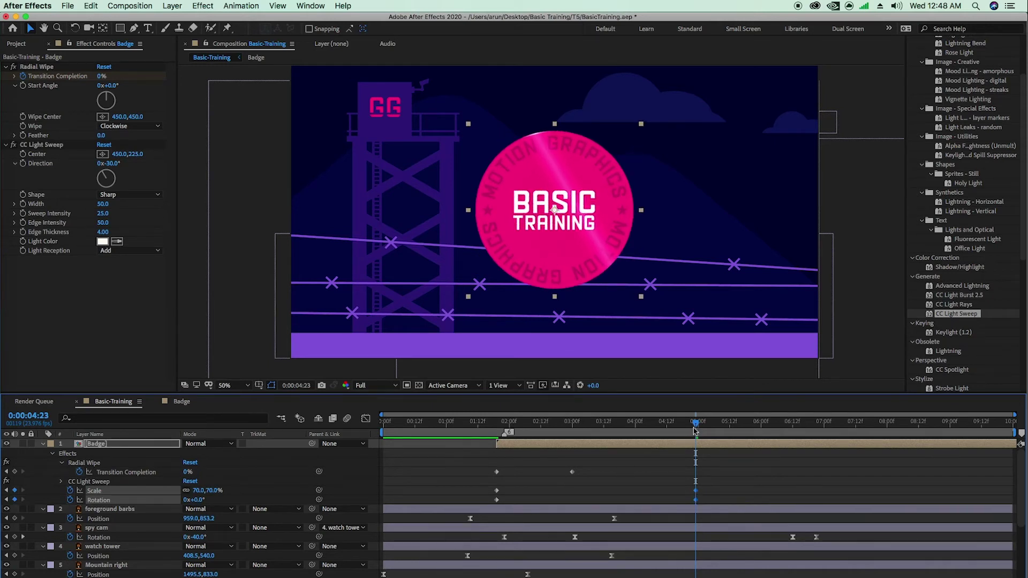
drag(695, 431, 501, 437)
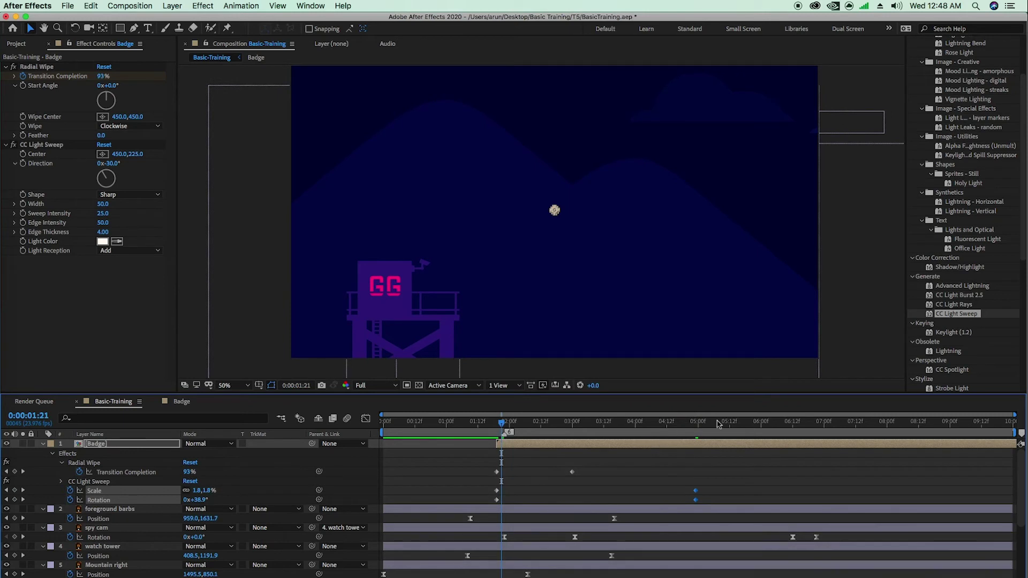
key(space)
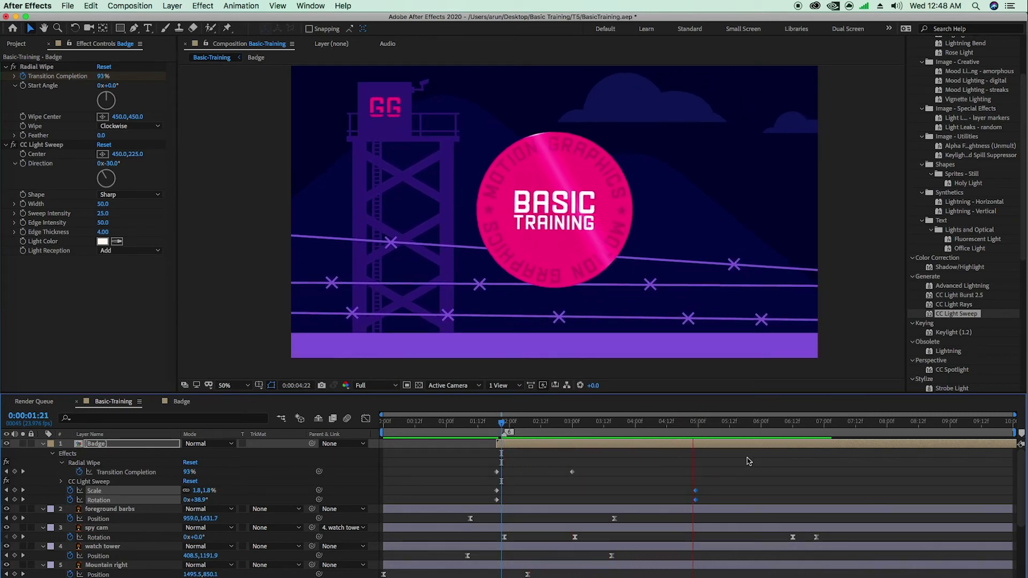
key(space)
Keyframe the CC Light Sweep Center at 0:00:05:04 with the value -324, 225, so the light sits outside the badge.
mouse_move(708, 431)
mouse_down()
mouse_move(653, 429)
mouse_move(703, 448)
mouse_up()
mouse_move(707, 447)
mouse_down()
mouse_move(699, 447)
mouse_move(709, 448)
mouse_up()
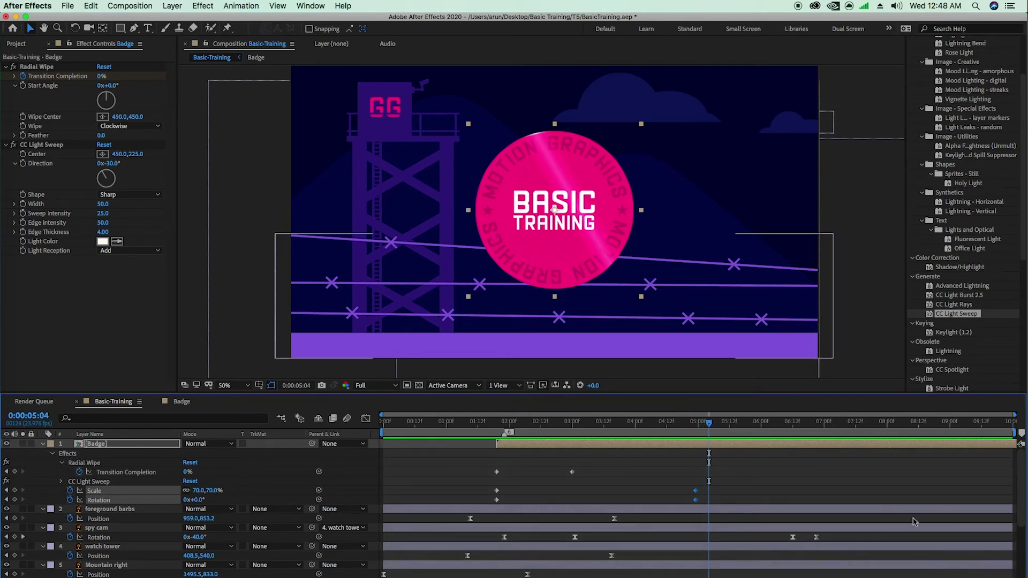
click(42, 145)
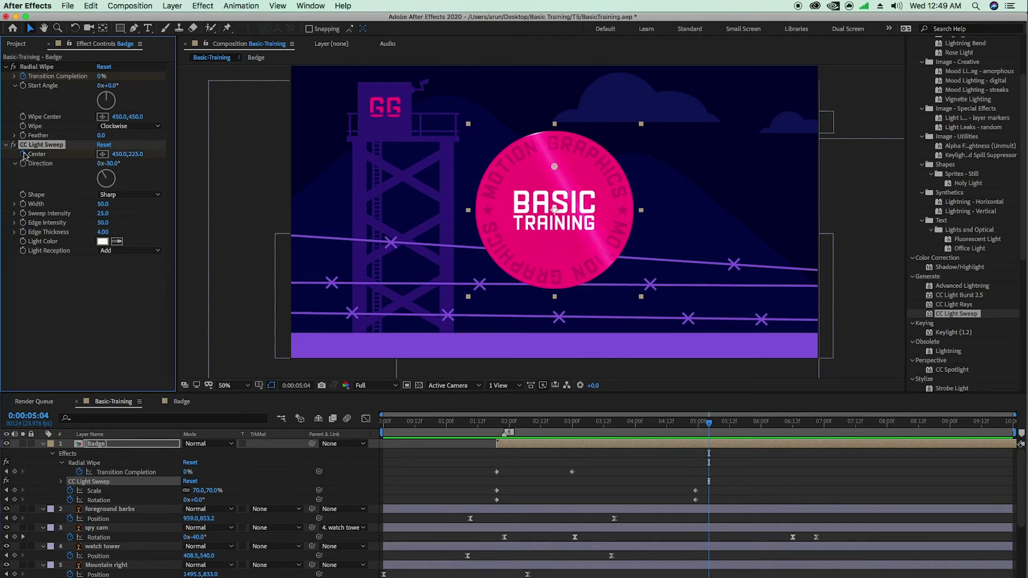
drag(118, 156, 8, 182)
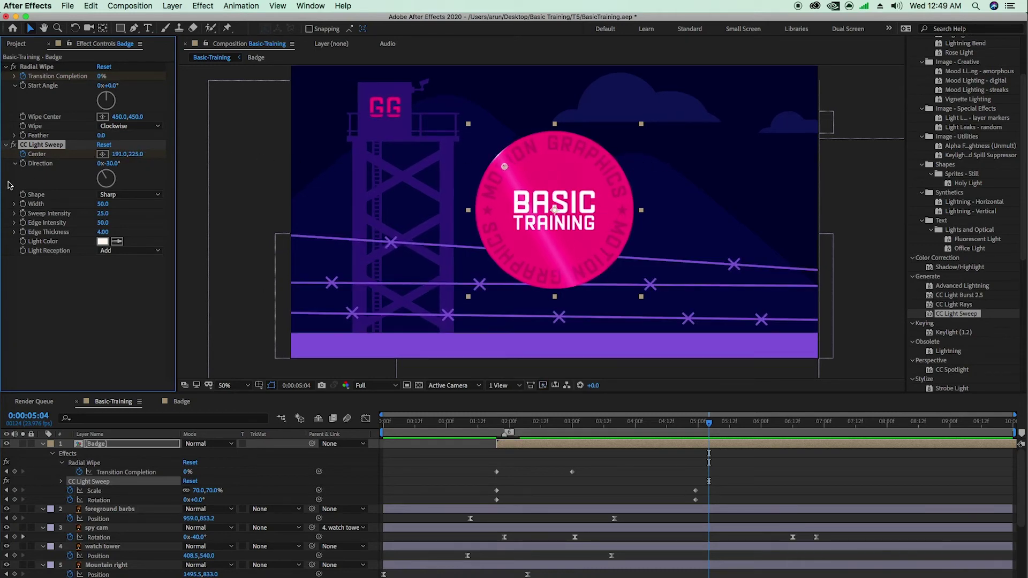
drag(118, 154, 38, 155)
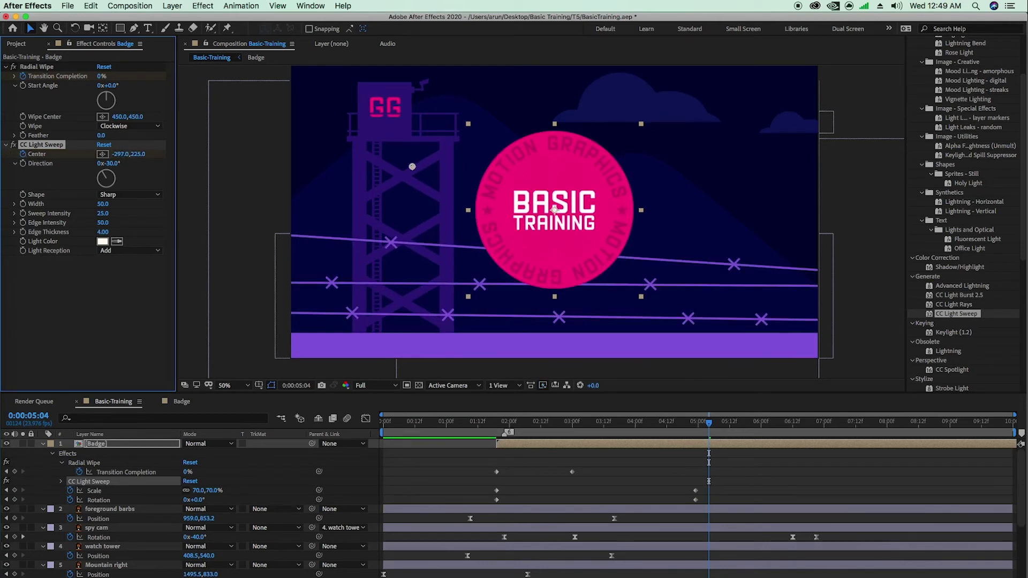
drag(123, 154, 81, 154)
Reveal only the keyframed properties of the Badge layer in the timeline.
click(113, 448)
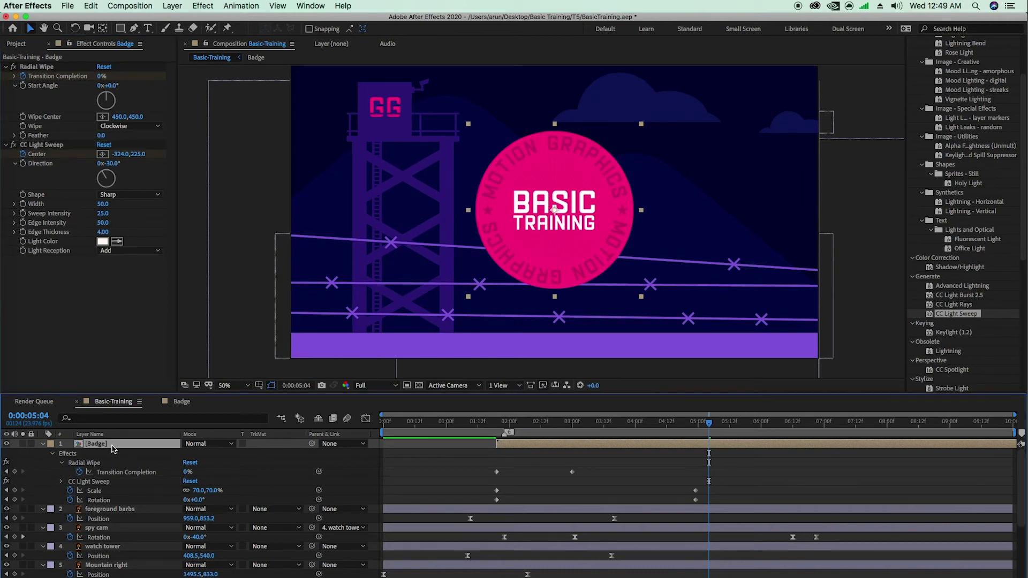
key(u)
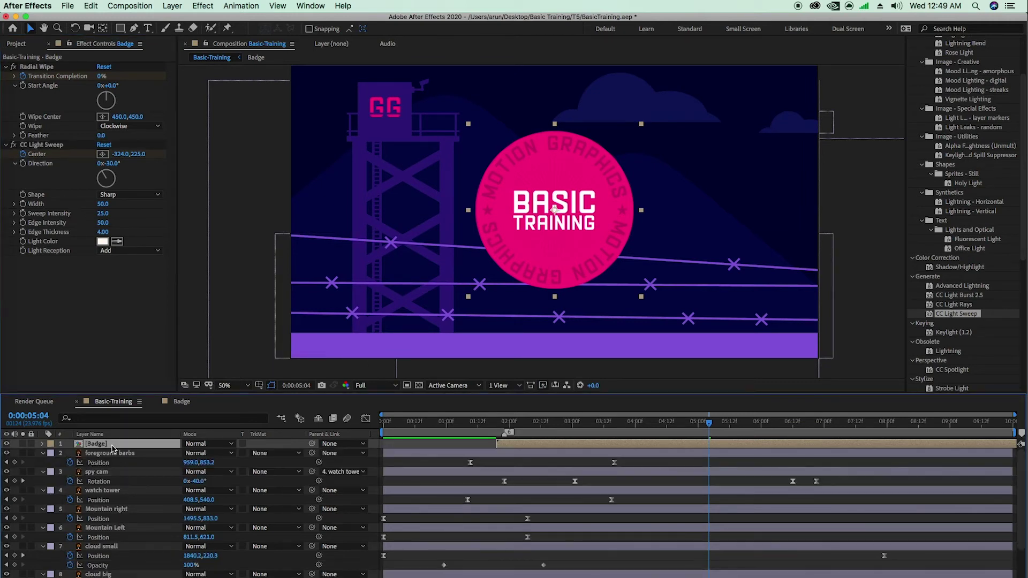
key(u)
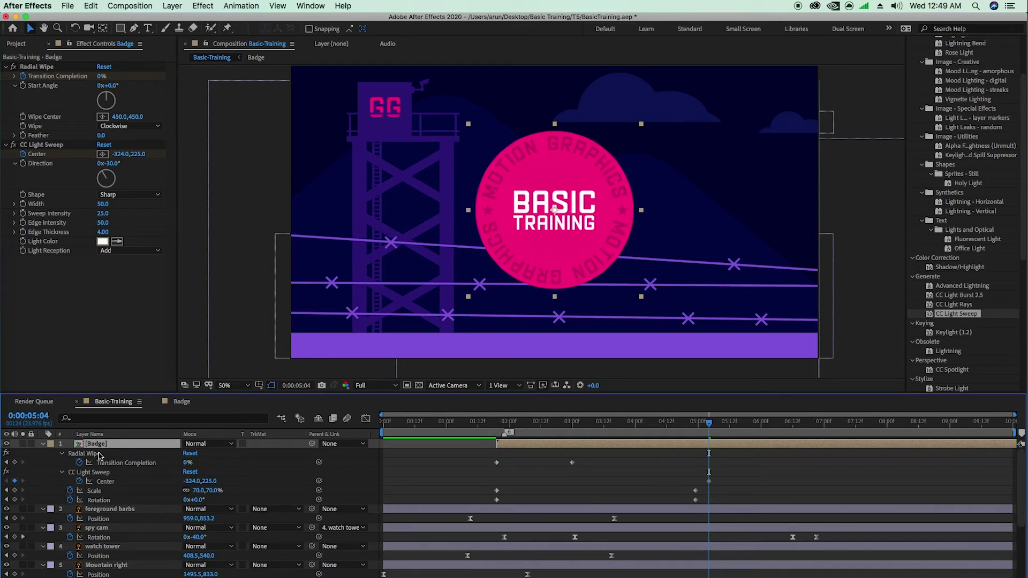
key(u)
key(u)
Set the CC Light Sweep Center to 948, 225 at 0:00:05:16 and preview the sweep from 0:00:04:21.
drag(724, 429, 747, 433)
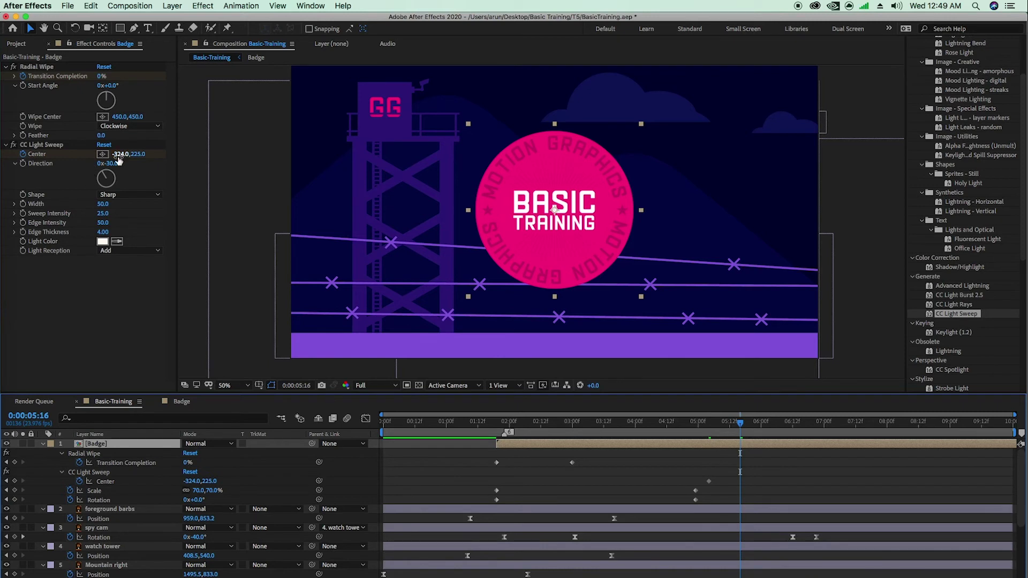
drag(118, 160, 133, 155)
drag(236, 165, 839, 190)
drag(729, 425, 691, 425)
key(space)
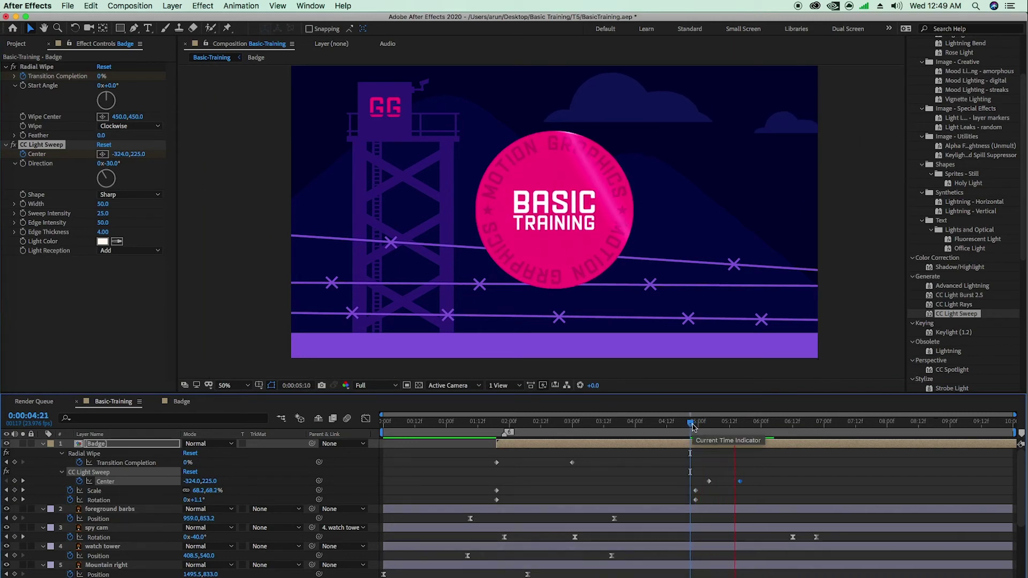
At 0:00:05:10, set the CC Light Sweep Width to 139 and Edge Thickness to 7.2.
drag(704, 427, 726, 428)
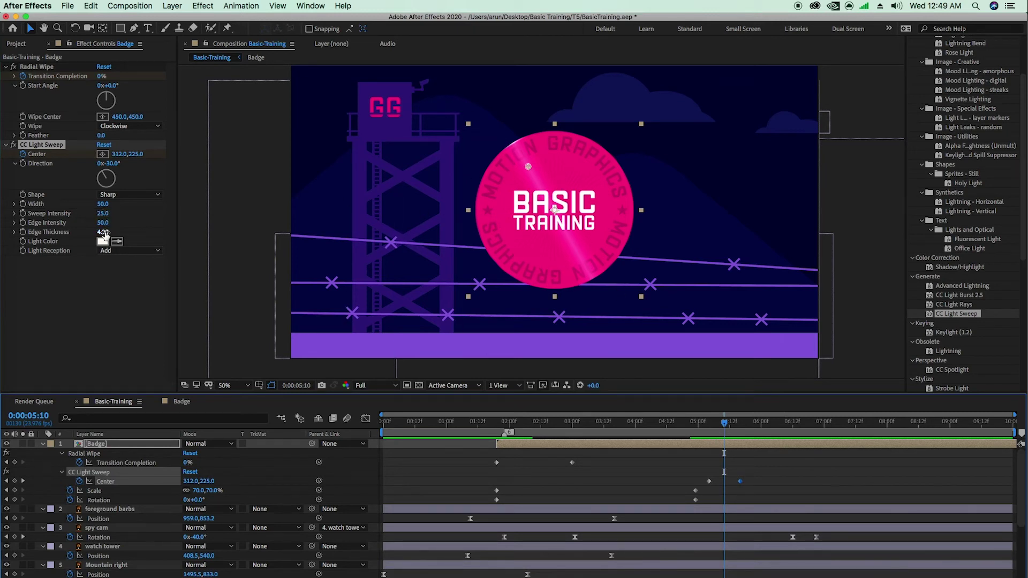
drag(103, 206, 125, 208)
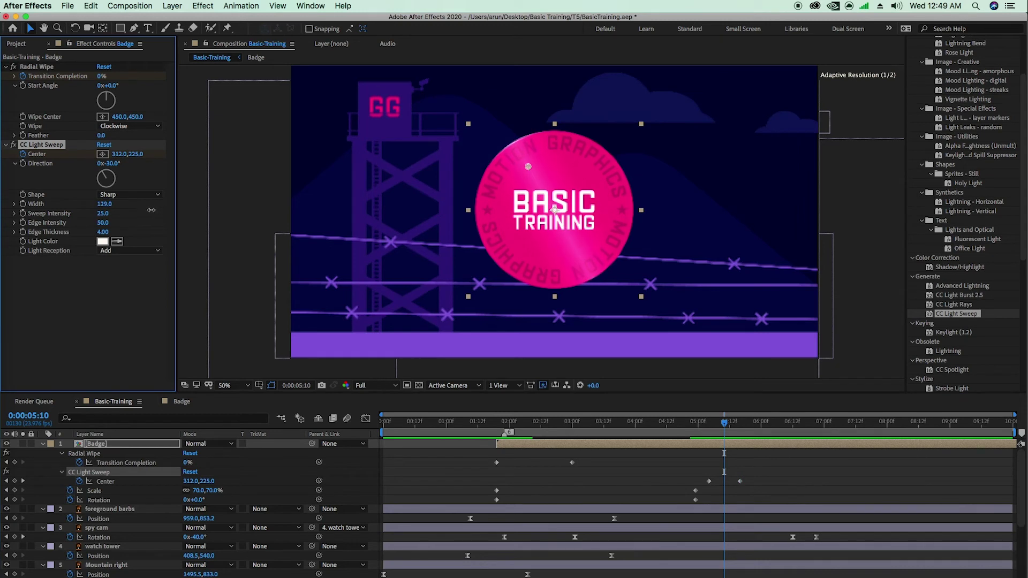
drag(157, 210, 155, 211)
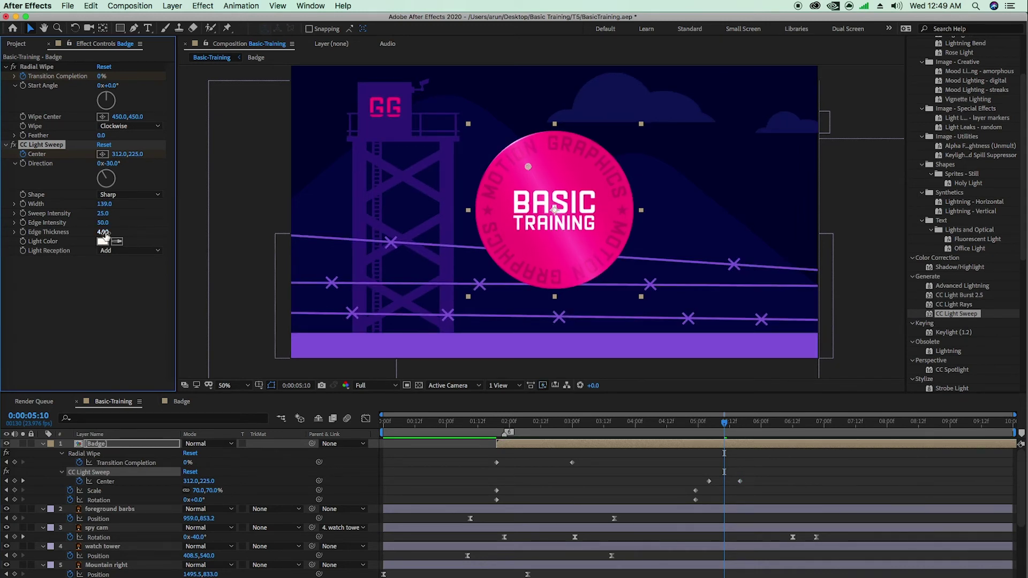
mouse_move(107, 232)
mouse_down()
mouse_move(131, 235)
mouse_move(114, 230)
mouse_up()
Preview the complete badge animation from about 0:00:01:19 and examine the partly wiped badge at 0:00:02:20.
drag(724, 423, 494, 424)
key(space)
key(space)
key(space)
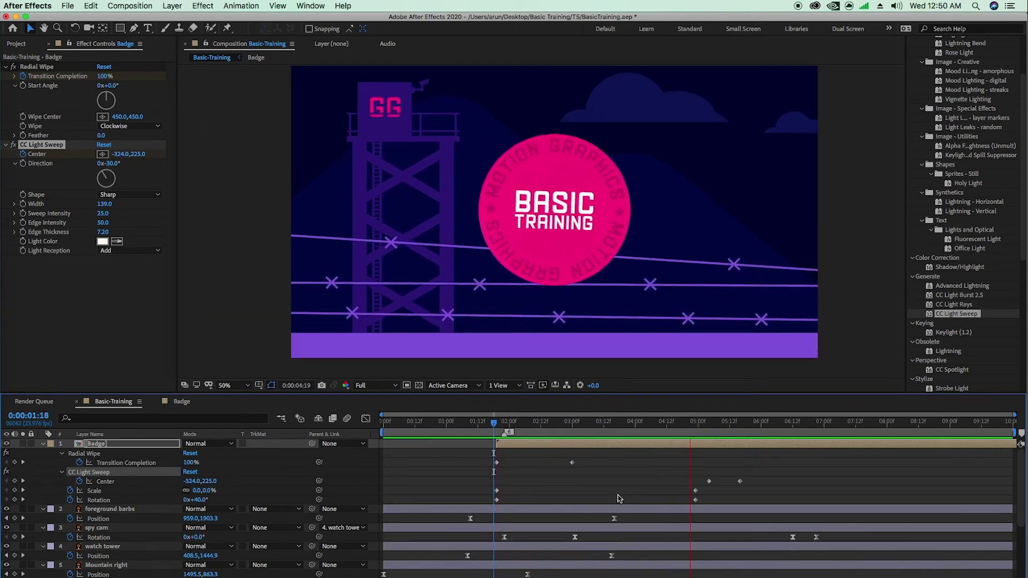
click(496, 428)
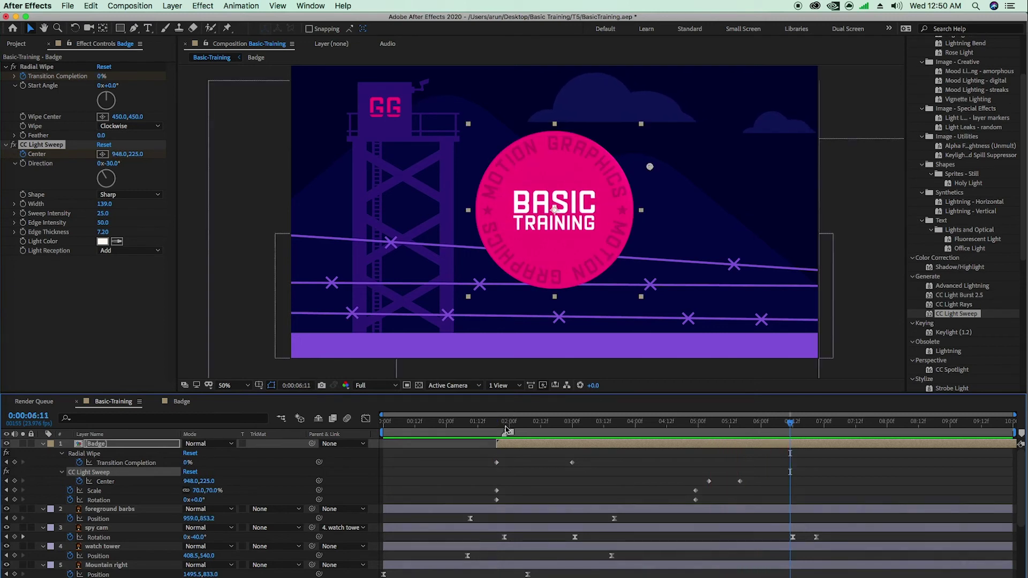
mouse_move(497, 428)
mouse_down()
mouse_move(482, 432)
mouse_move(497, 434)
mouse_up()
key(space)
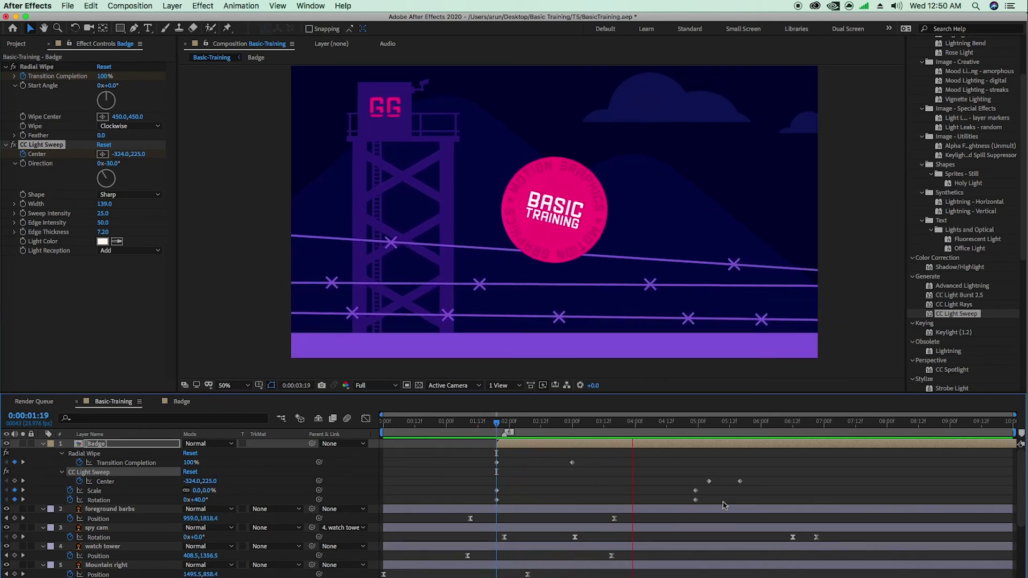
click(562, 424)
drag(562, 426, 562, 450)
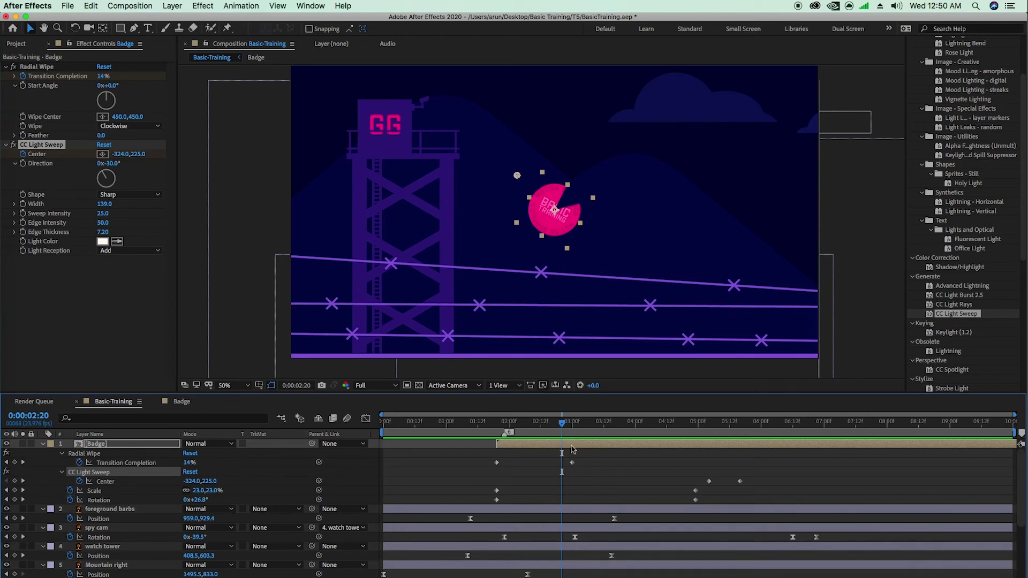
Open the Badge composition, select all of its layers and reveal their keyframes.
double_click(570, 446)
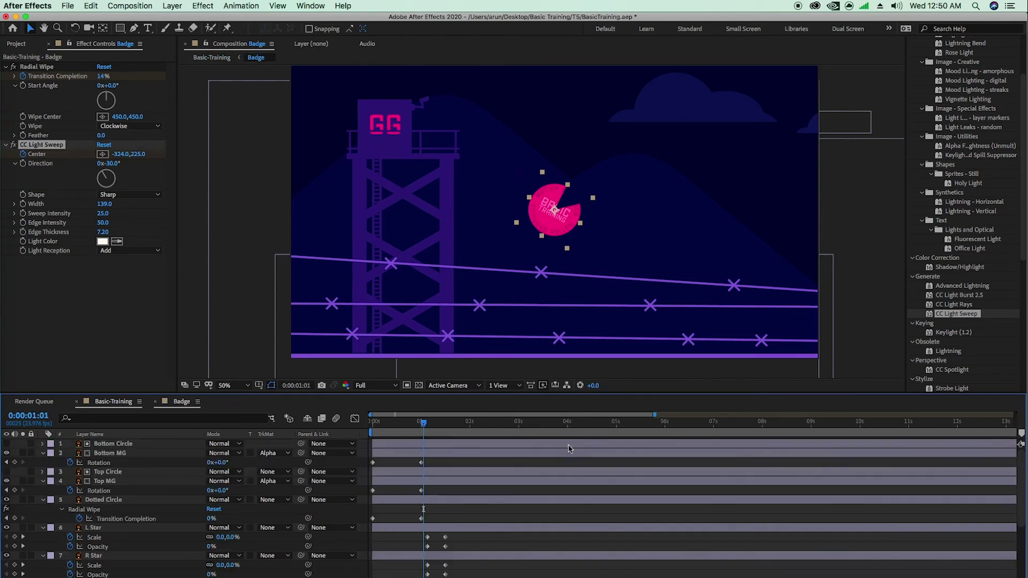
scroll(519, 537, down, 5)
scroll(519, 538, up, 7)
click(500, 444)
scroll(493, 490, down, 7)
shift+click(486, 577)
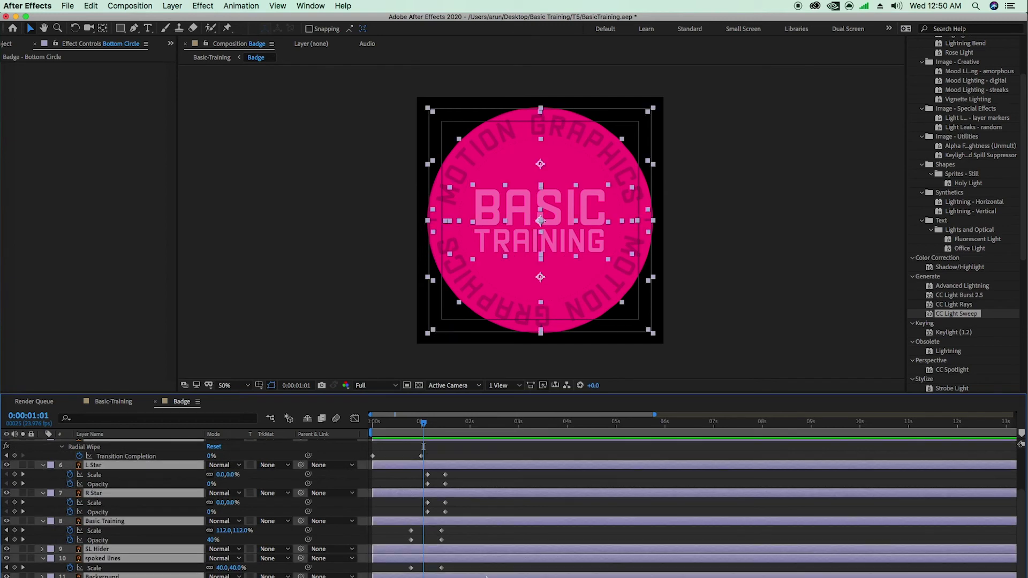
key(u)
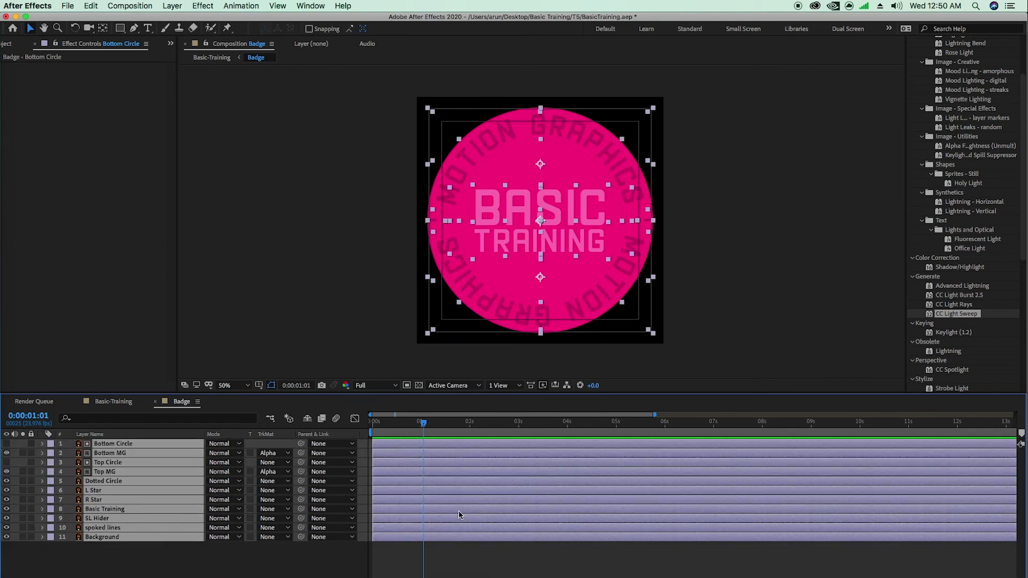
key(u)
Select all keyframes in the Badge composition and shift them together about 0.8 seconds later.
drag(528, 461, 327, 577)
scroll(473, 503, up, 3)
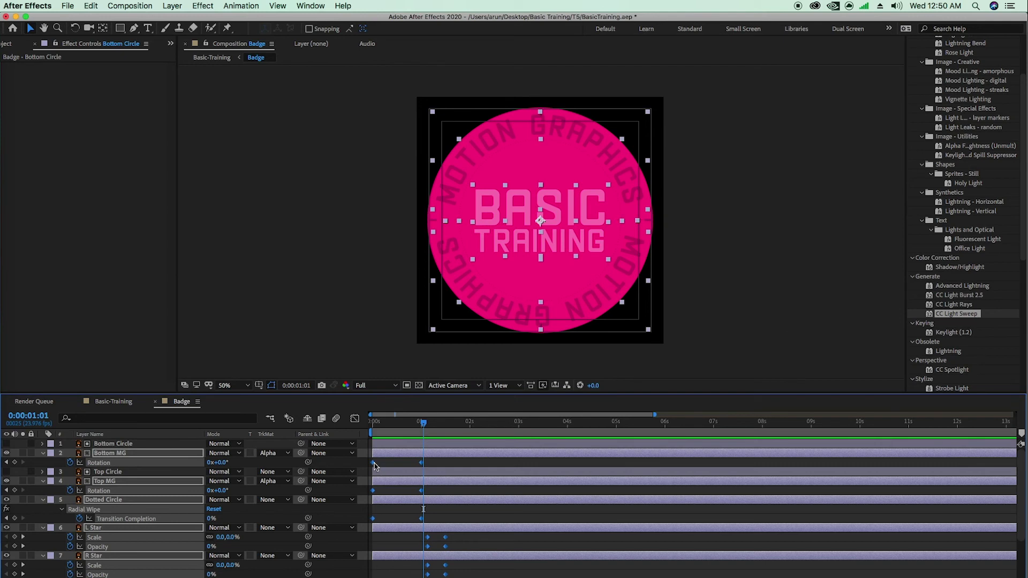
drag(374, 464, 412, 468)
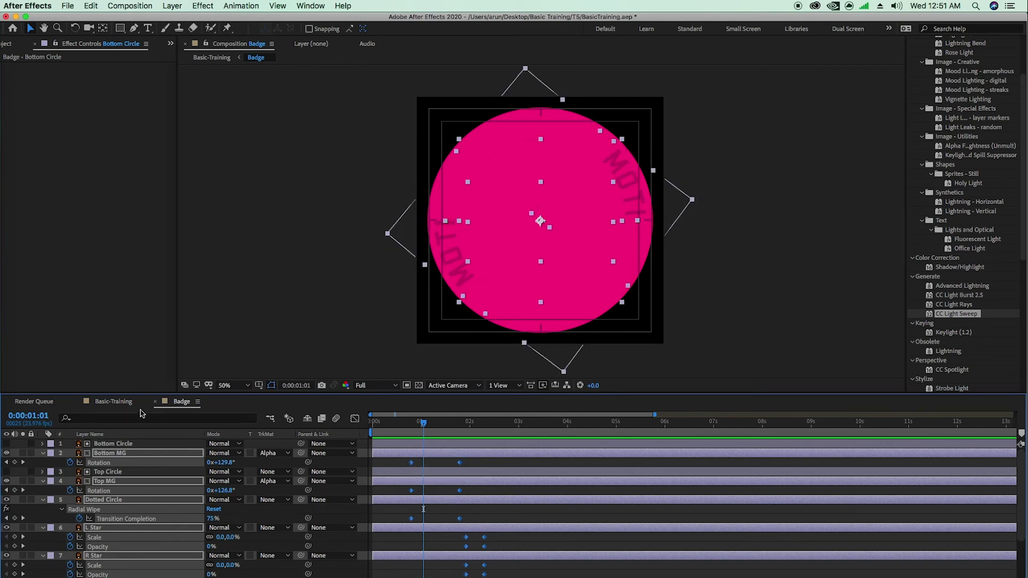
Return to the Basic-Training composition, preview the retimed badge from about 0:00:01:19, and return to the Badge layer's in point.
click(113, 405)
drag(562, 424, 497, 425)
key(space)
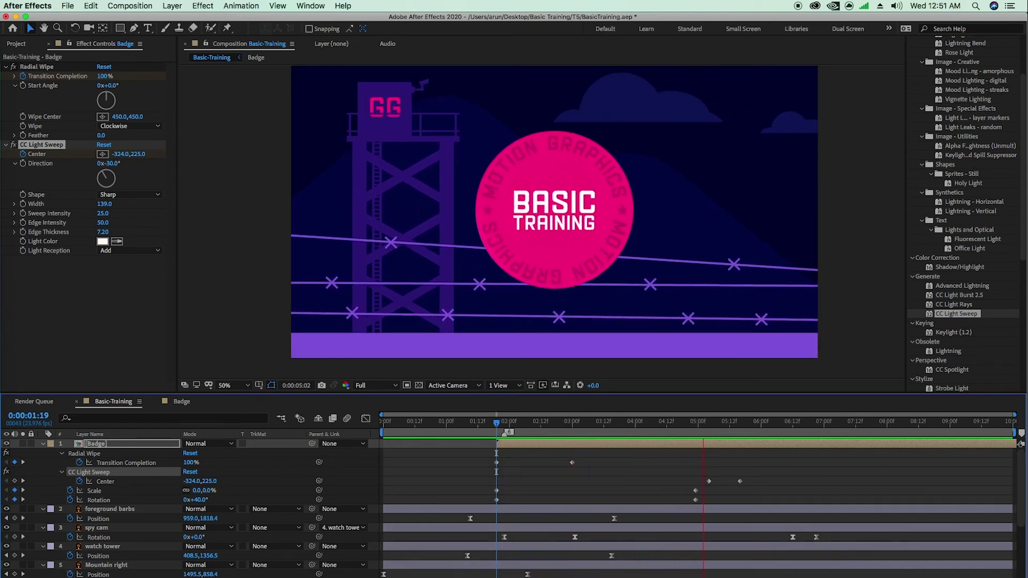
key(space)
drag(780, 423, 498, 443)
key(space)
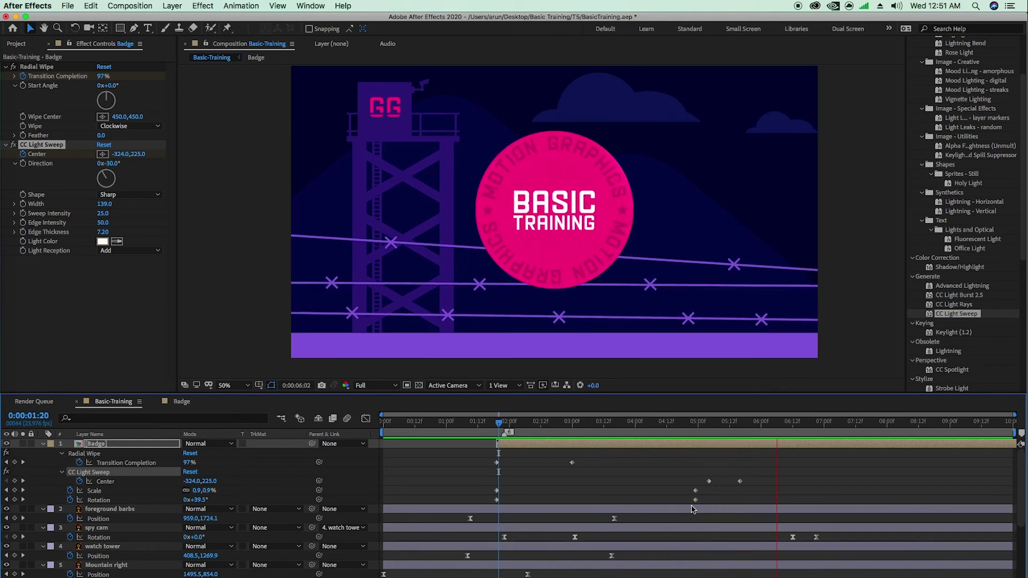
key(space)
key(i)
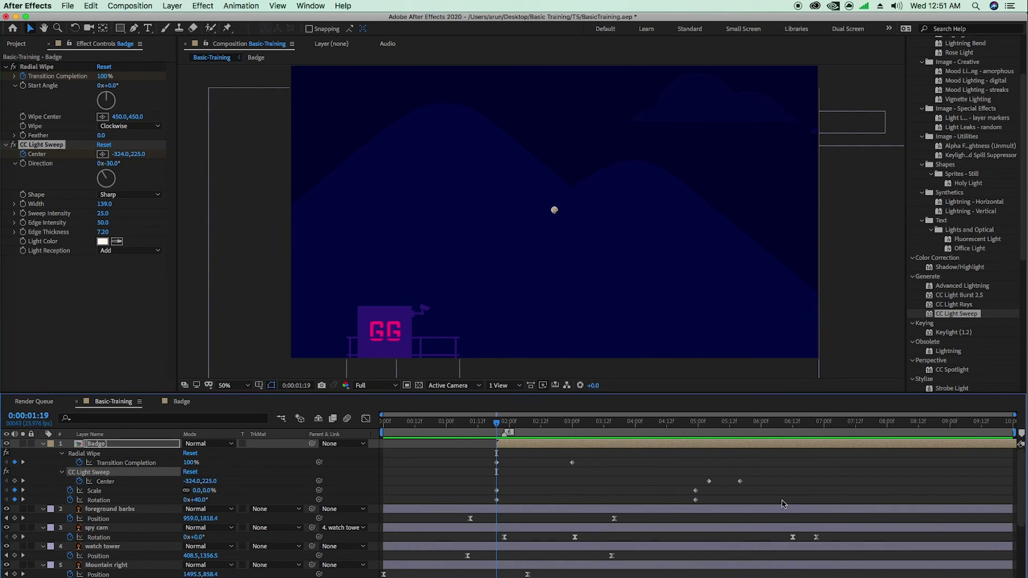
Apply Easy Ease to all of the Badge layer's keyframes in Basic-Training and preview the eased animation.
drag(782, 504, 480, 463)
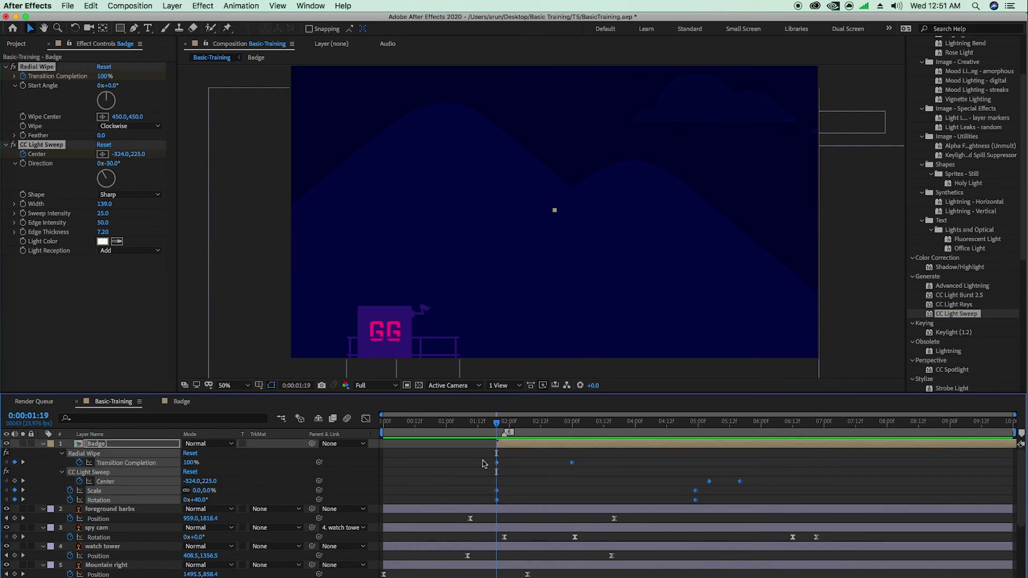
key(F9)
key(space)
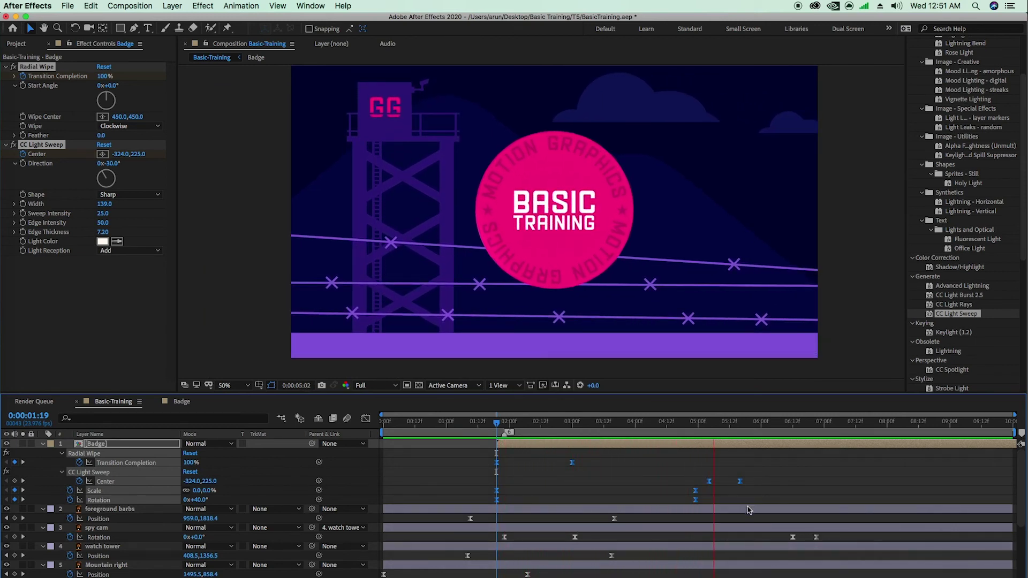
key(space)
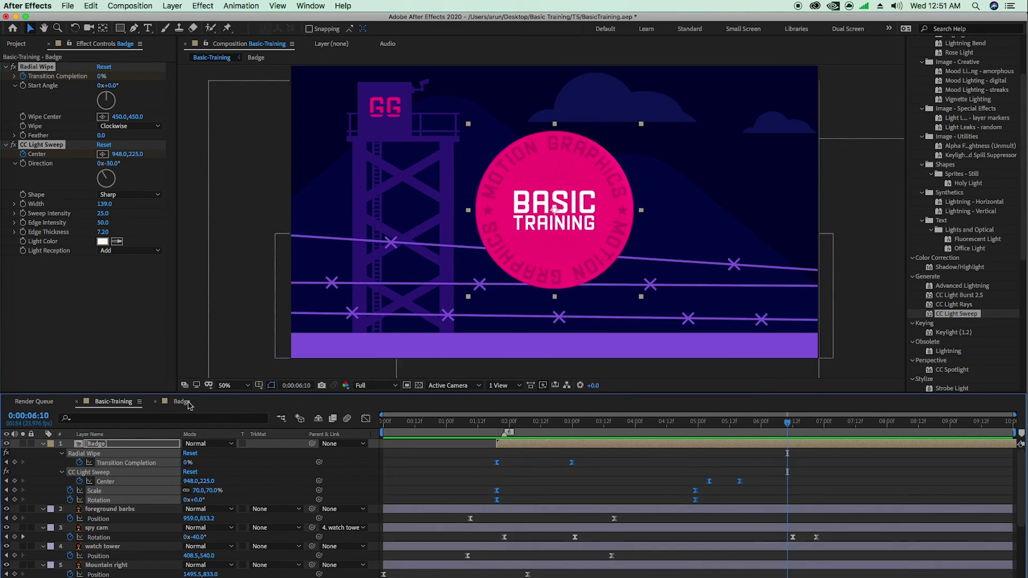
Apply Easy Ease to all keyframes inside the Badge composition, and preview the result in Basic-Training from 0:00:01:19.
click(183, 402)
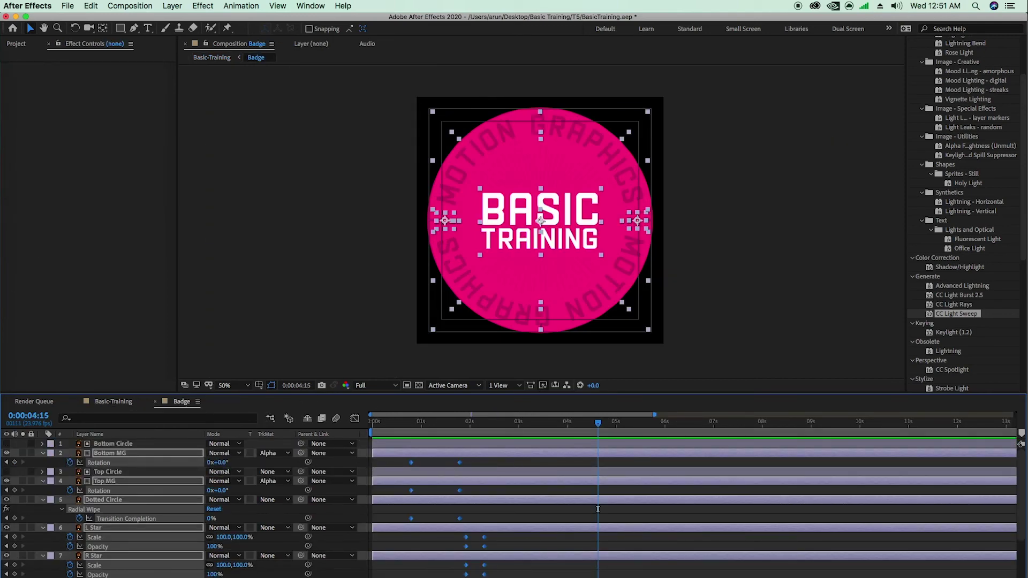
drag(572, 464, 354, 577)
key(F9)
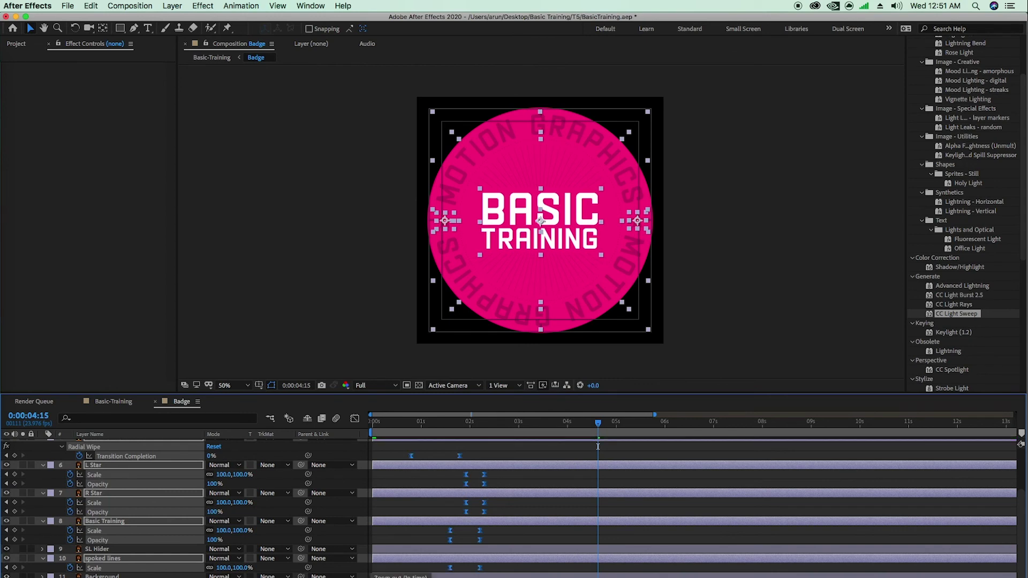
click(113, 402)
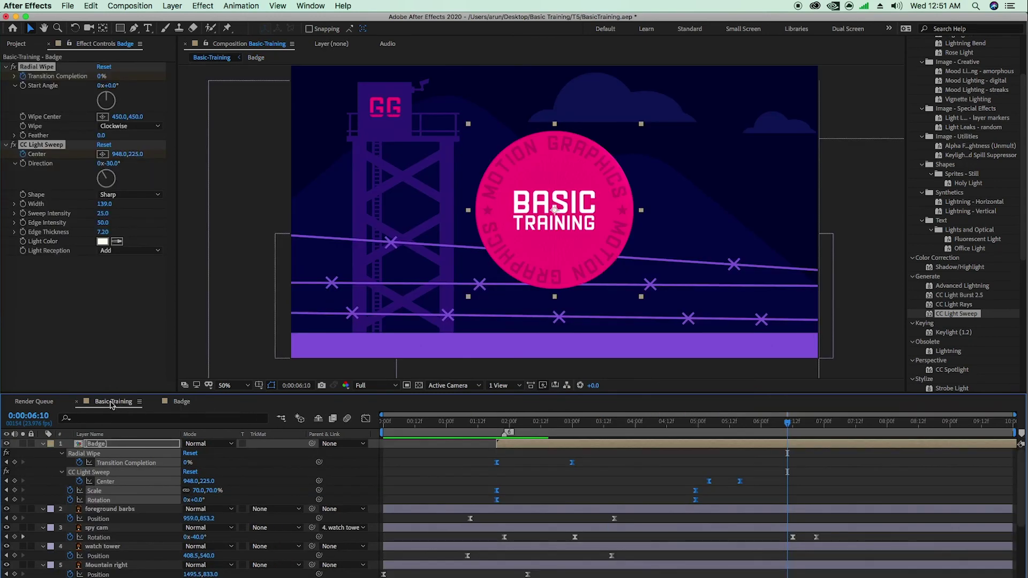
key(Home)
key(space)
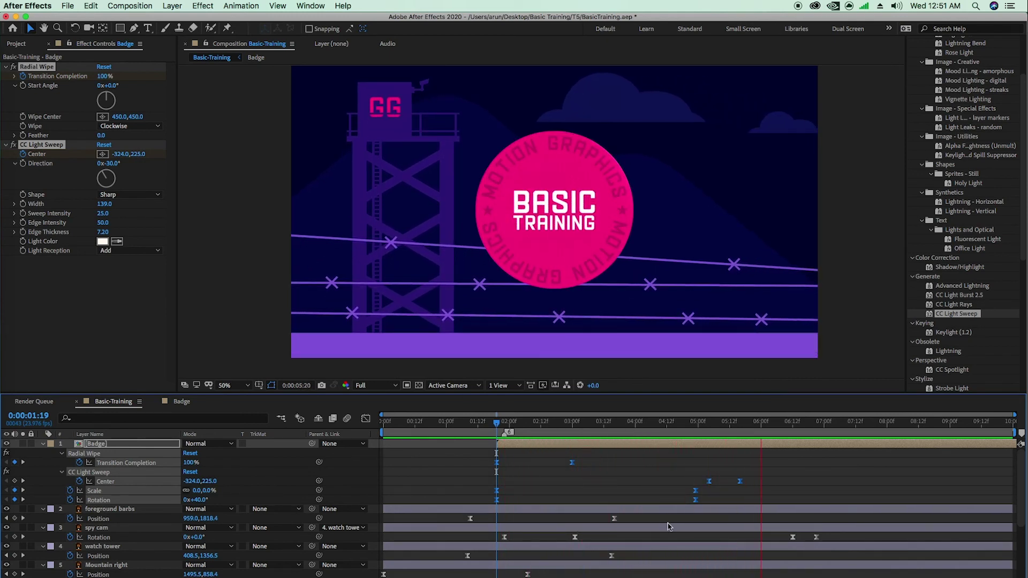
Move the Badge layer's final Scale and Rotation keyframes to 0:00:05:16 and preview the animation from the layer's start.
drag(658, 423, 741, 443)
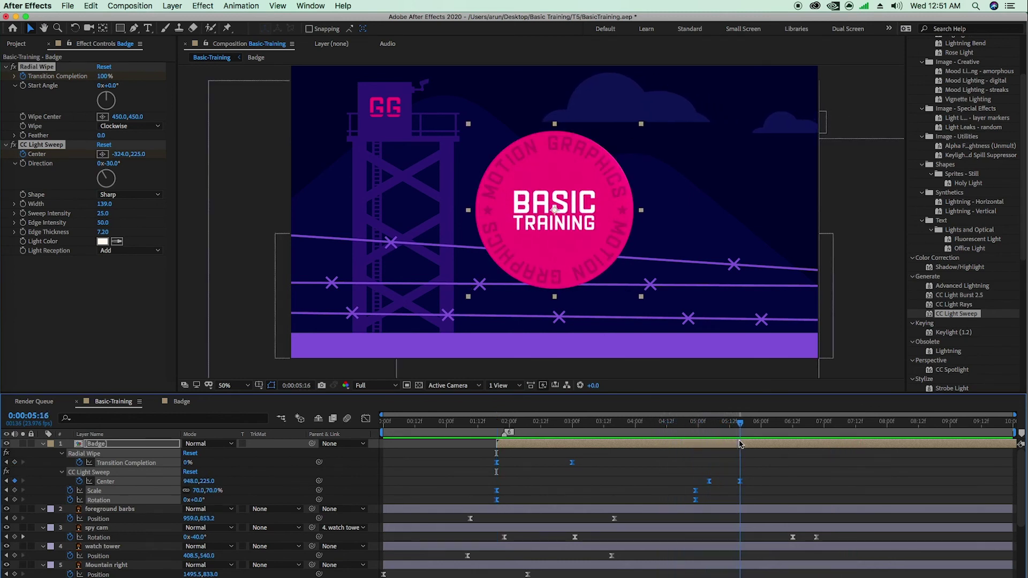
drag(708, 488, 672, 510)
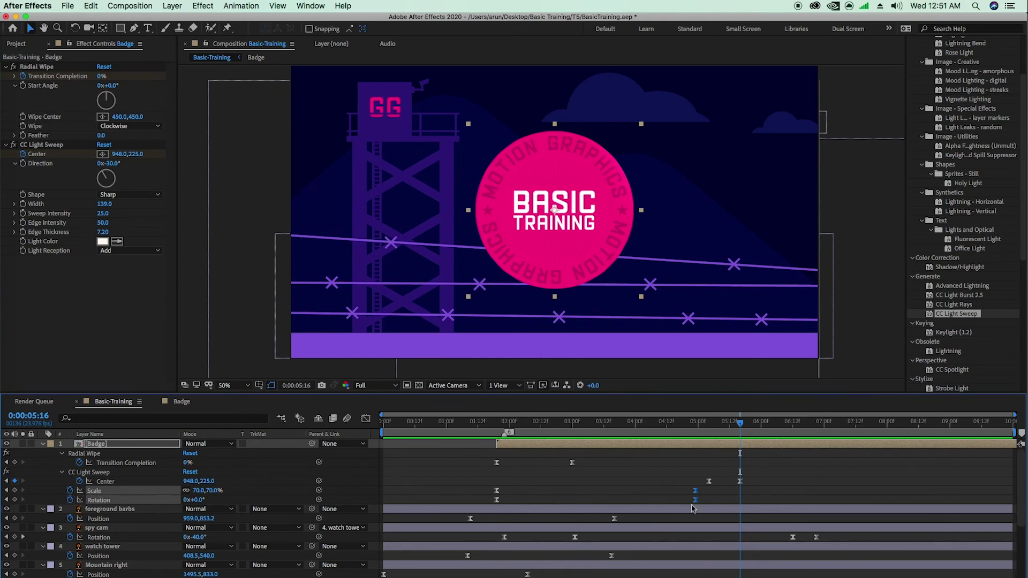
drag(721, 501, 739, 501)
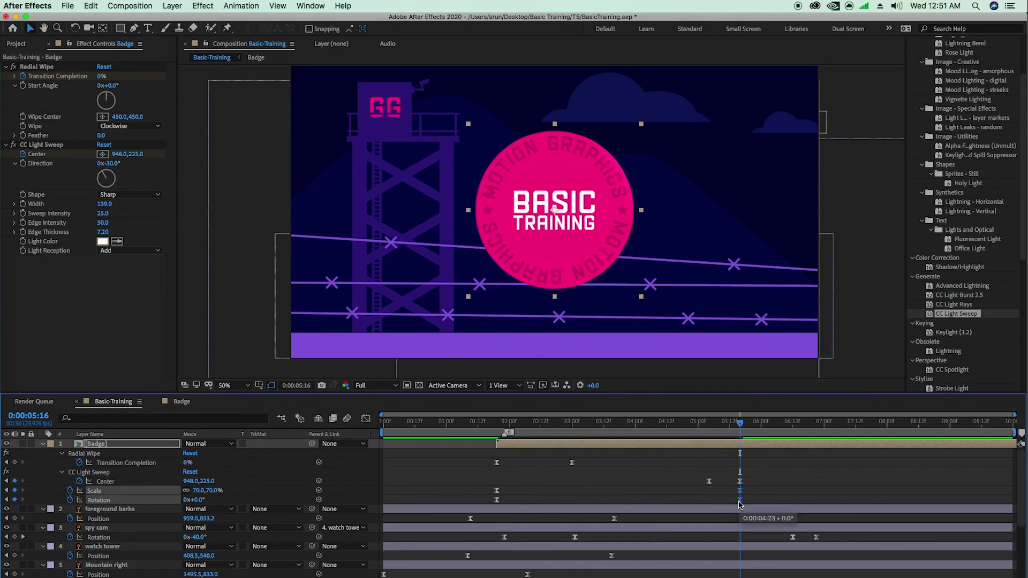
drag(730, 426, 497, 447)
key(space)
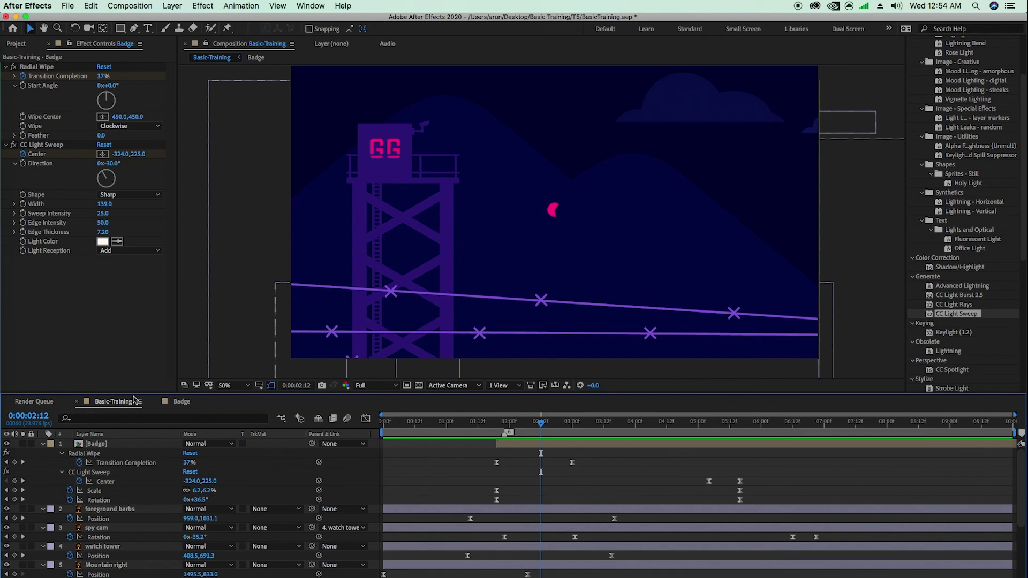
Add the Basic-Training composition to the render queue and set its output module to QuickTime format with RGB channels.
key(super+m)
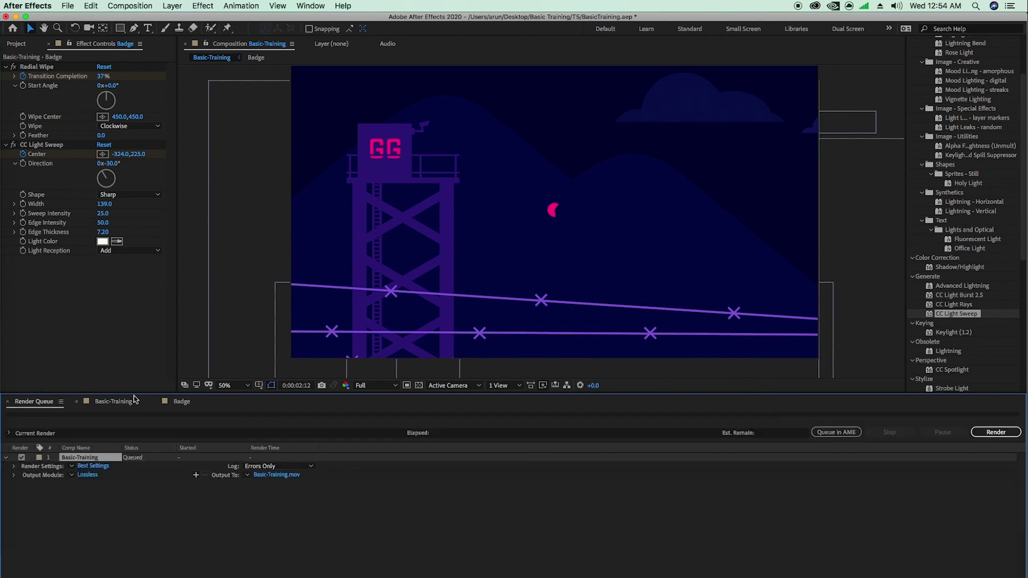
click(87, 475)
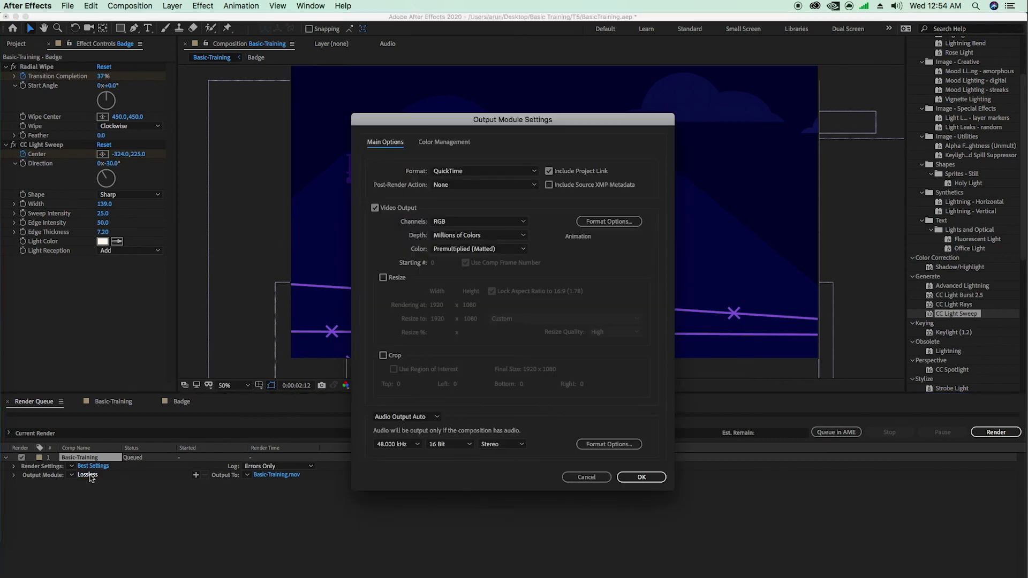
click(445, 172)
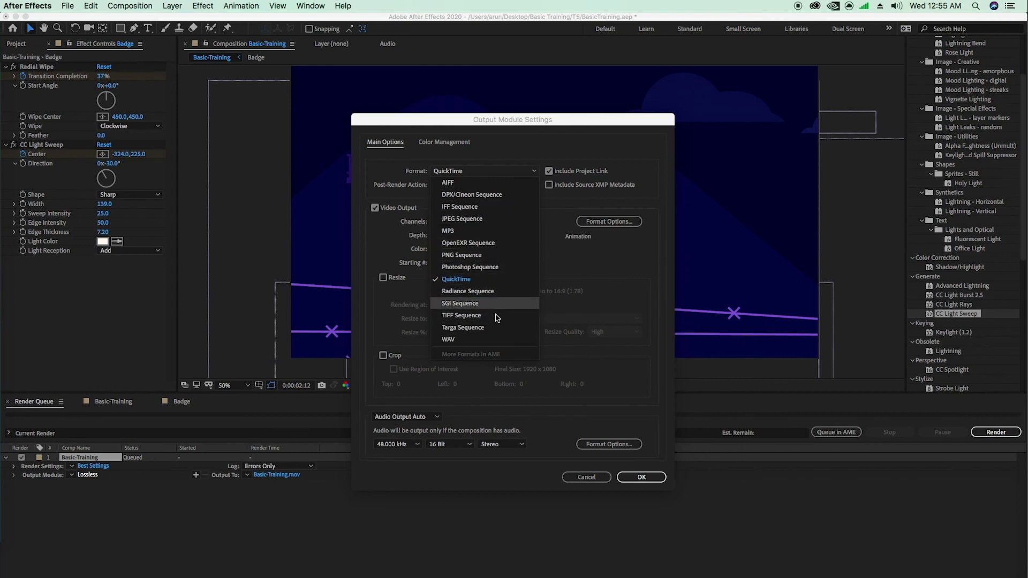
click(465, 279)
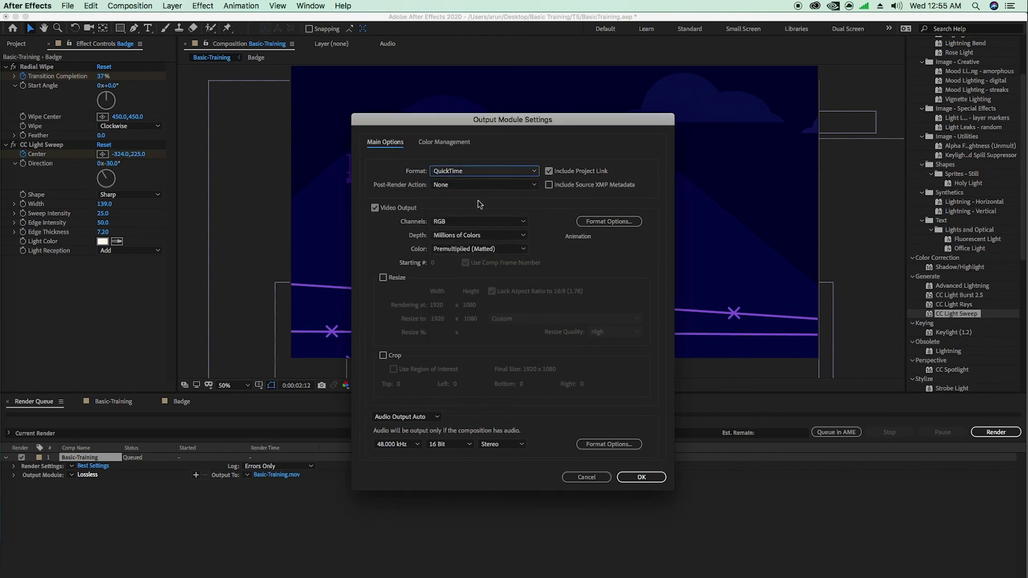
click(444, 144)
click(391, 141)
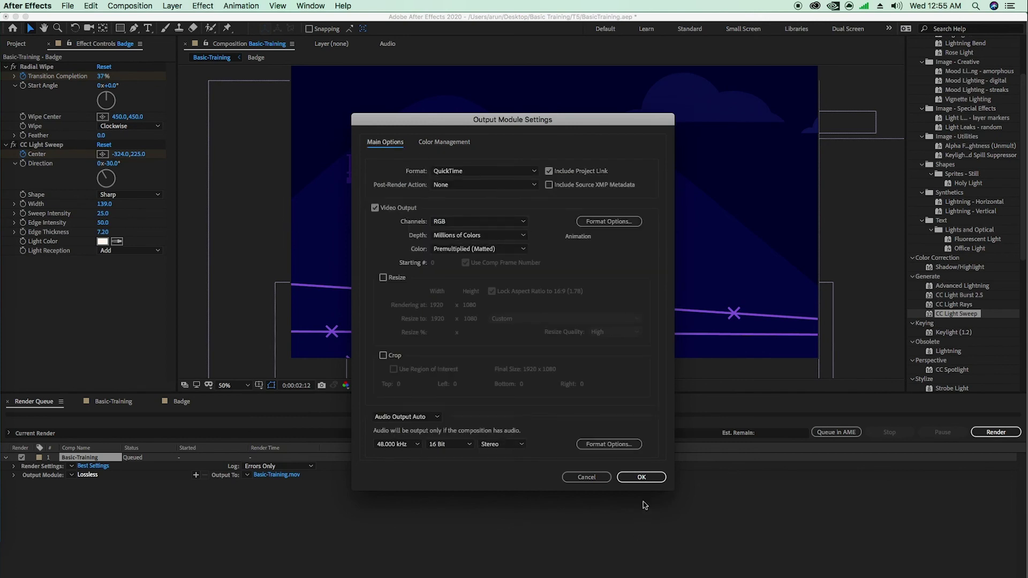
click(642, 477)
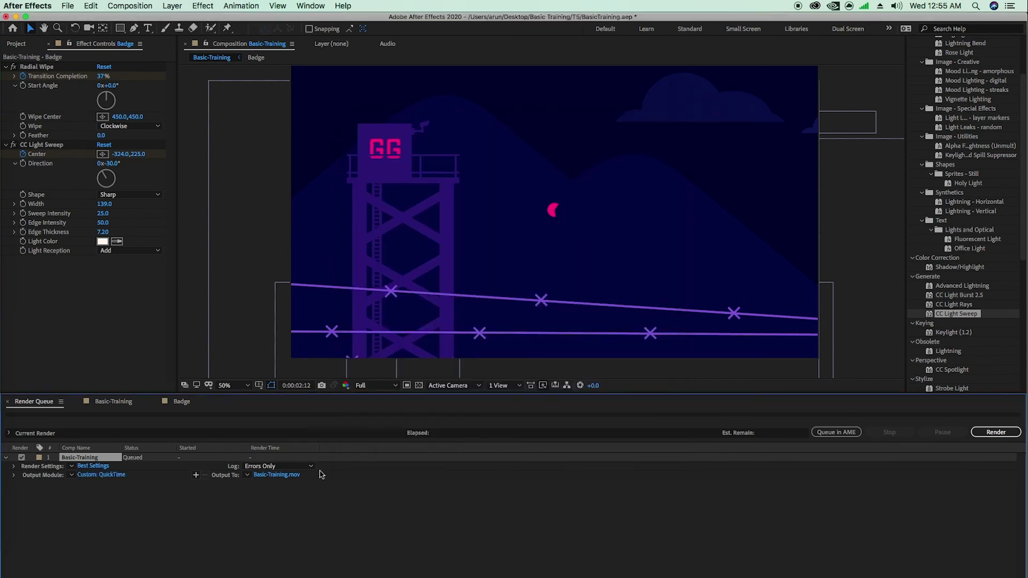
Set the output file to Basic-Training.mov in the T6 folder and render the composition.
click(277, 475)
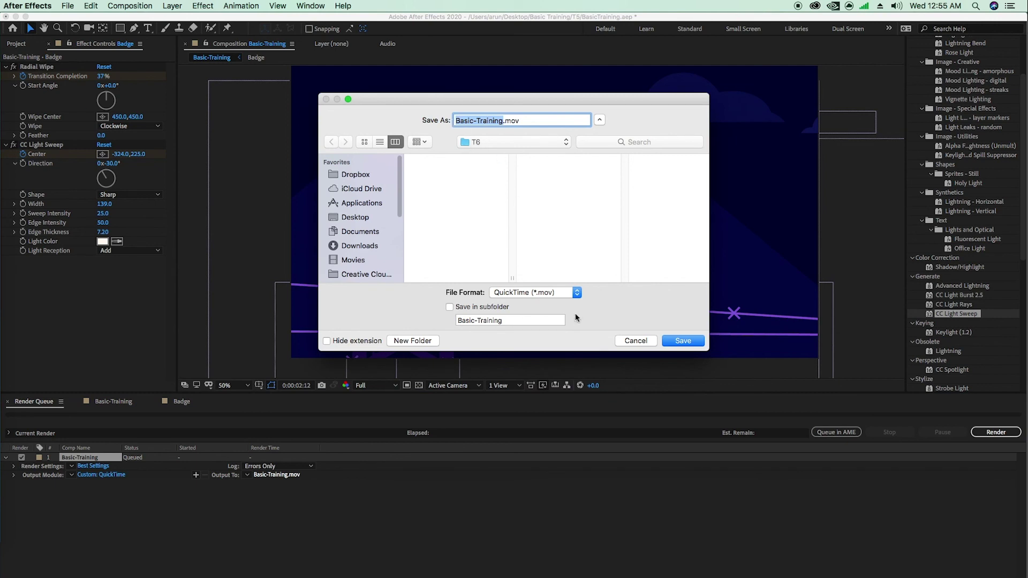
click(673, 342)
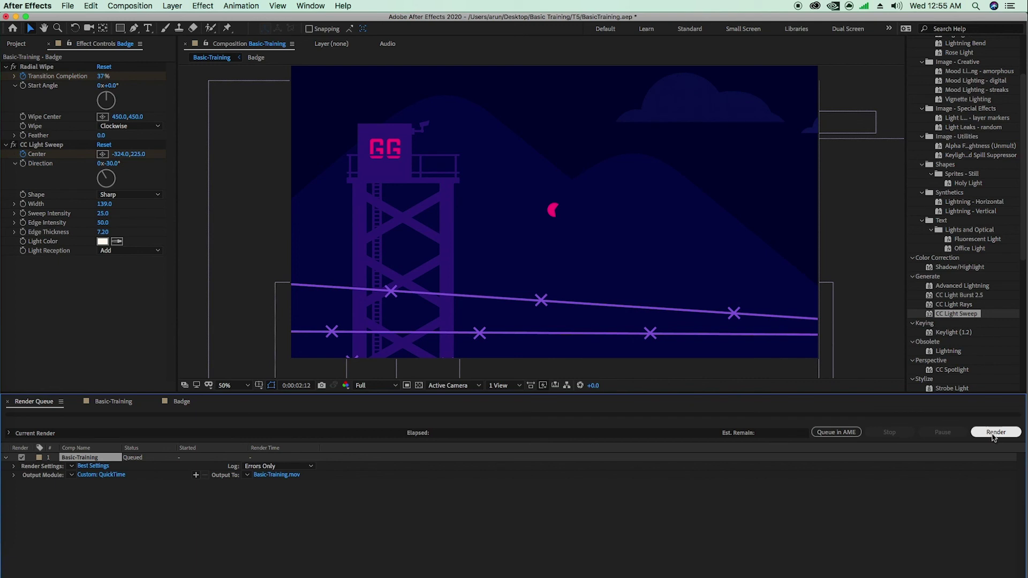
click(992, 435)
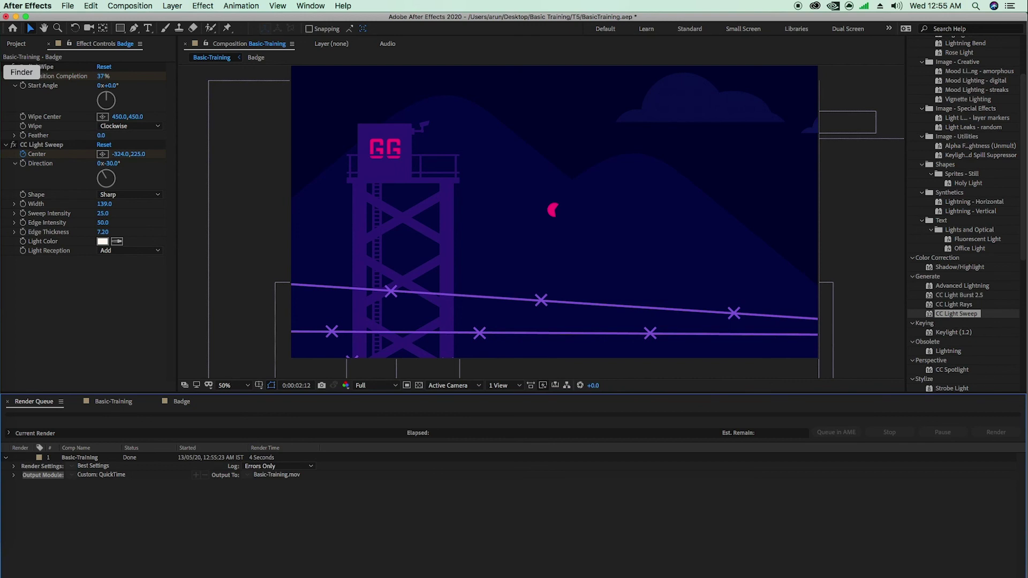
Switch to Finder, open the rendered Basic-Training.mov from the T6 folder in QuickTime Player, shrink its window and play it.
click(1, 73)
drag(531, 453, 502, 452)
click(422, 145)
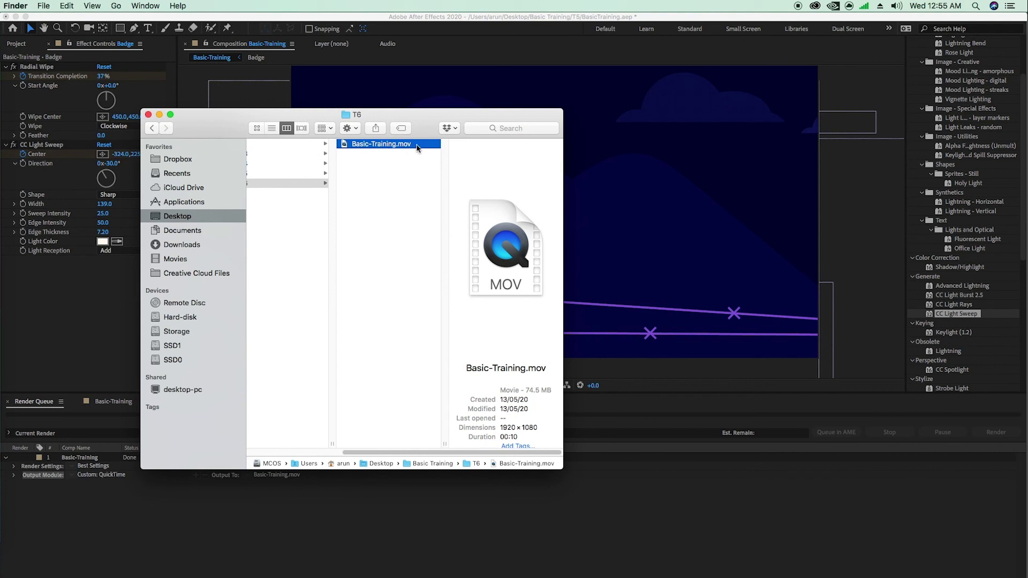
double_click(417, 144)
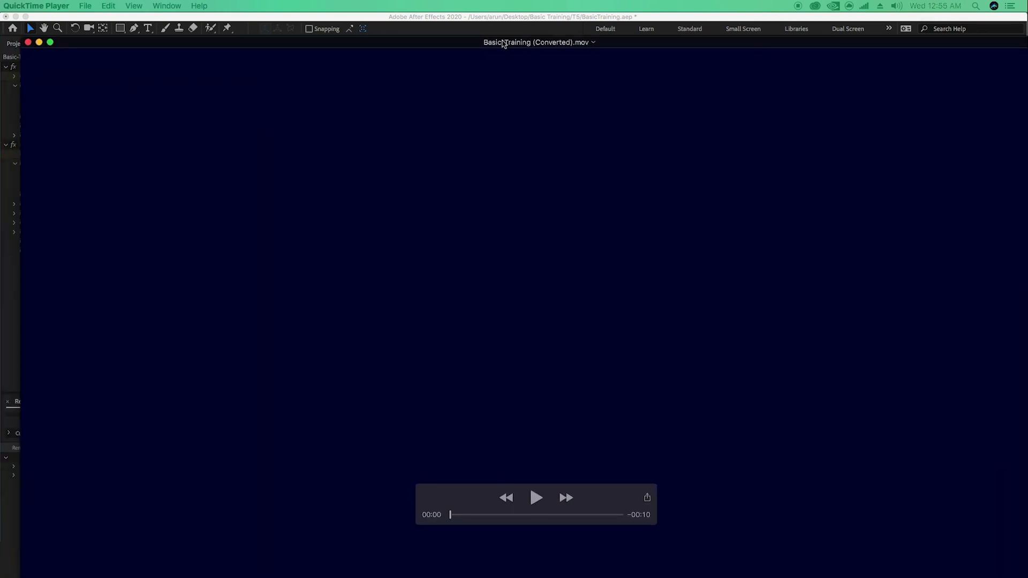
drag(21, 36, 238, 161)
drag(402, 164, 273, 69)
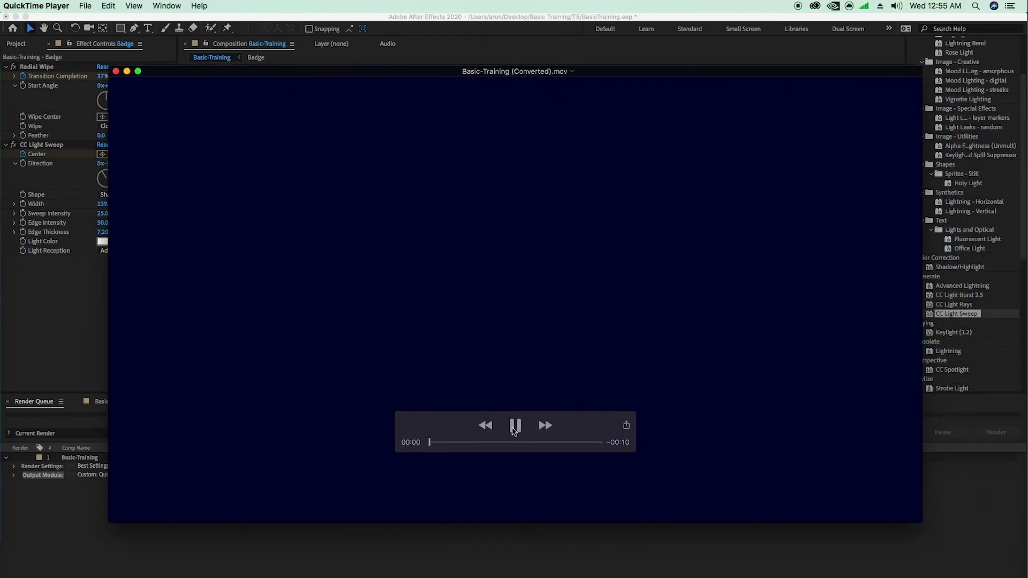
click(513, 431)
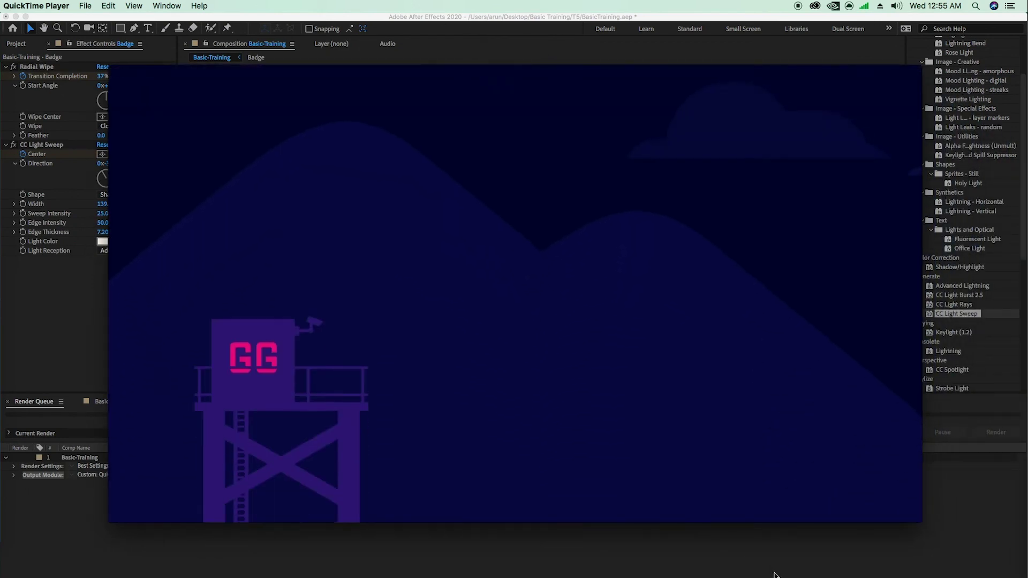